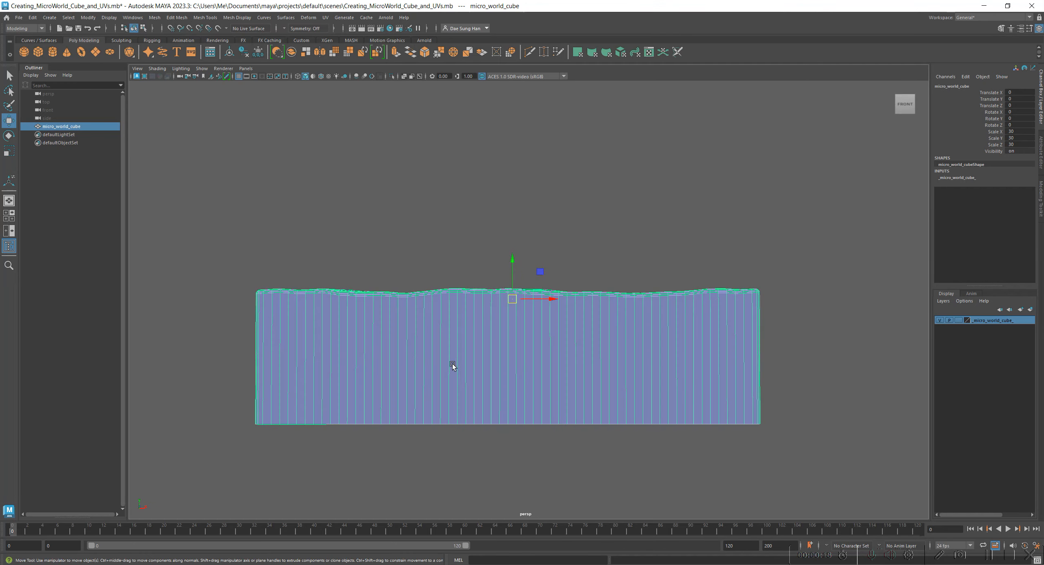
Examine the side walls of micro_world_cube from the front and from its corners
{"action": "right_click_drag", "start_coordinate": [451, 364], "coordinate": [529, 366], "text": "alt"}
{"action": "left_click_drag", "start_coordinate": [529, 366], "coordinate": [542, 364], "text": "alt"}
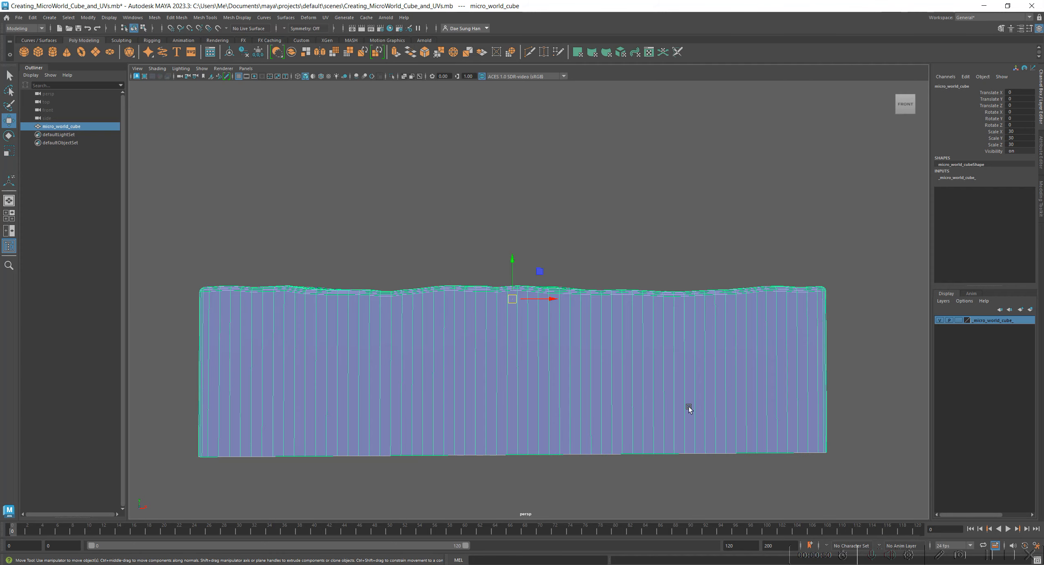
{"action": "left_click_drag", "start_coordinate": [769, 382], "coordinate": [647, 385], "text": "alt"}
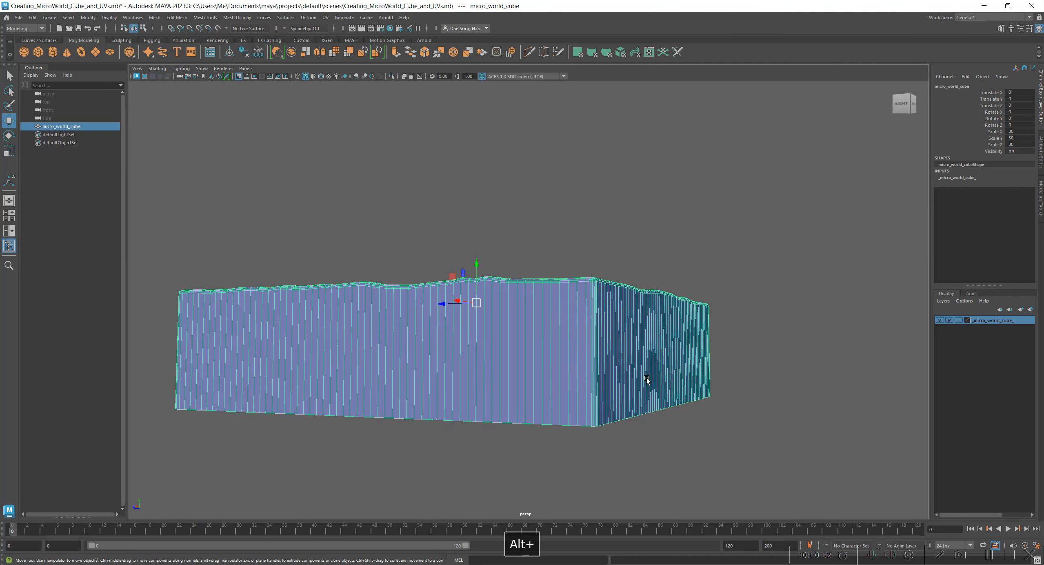
{"action": "left_click_drag", "start_coordinate": [619, 332], "coordinate": [543, 359], "text": "alt"}
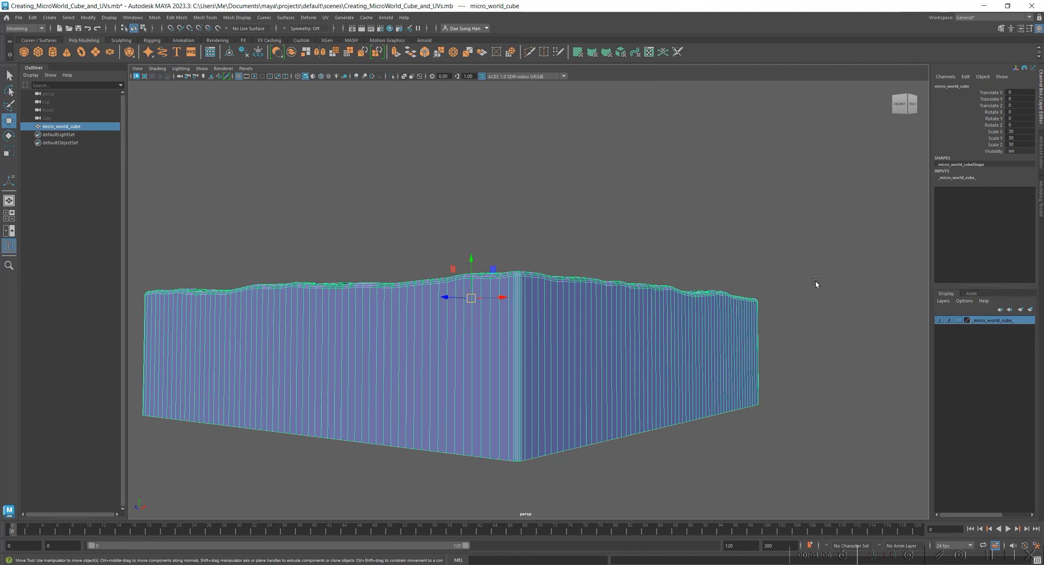
{"action": "left_click_drag", "start_coordinate": [389, 340], "coordinate": [441, 306], "text": "alt"}
Switch to Photoshop, open cube_side_wall_layered_texture_paintng_01.psd and show the Layer 5 and Layer 5 copy UV line layers
{"action": "key", "text": "alt+Tab"}
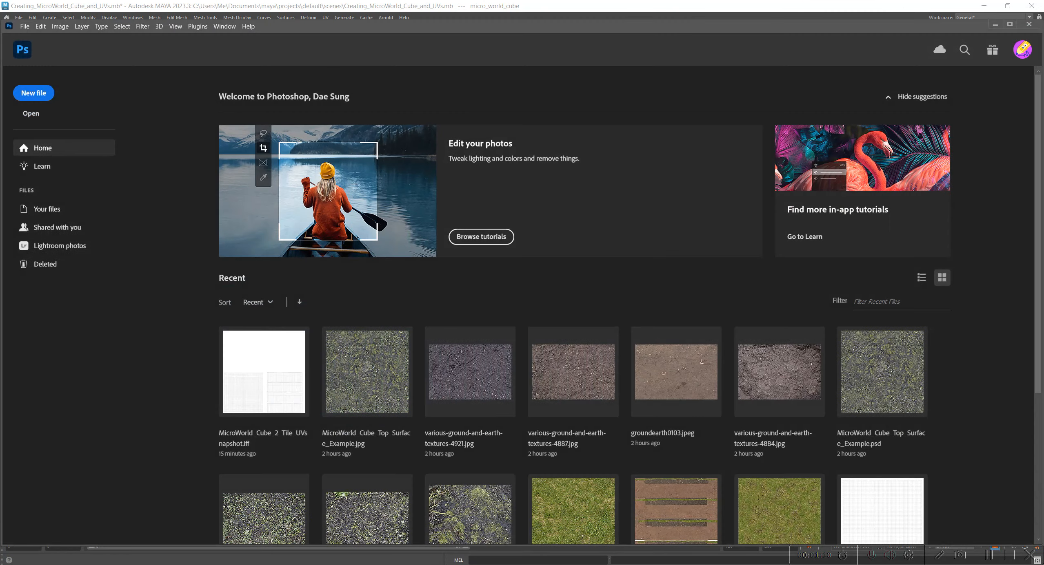
{"action": "scroll", "coordinate": [677, 351], "scroll_direction": "down", "scroll_amount": 5}
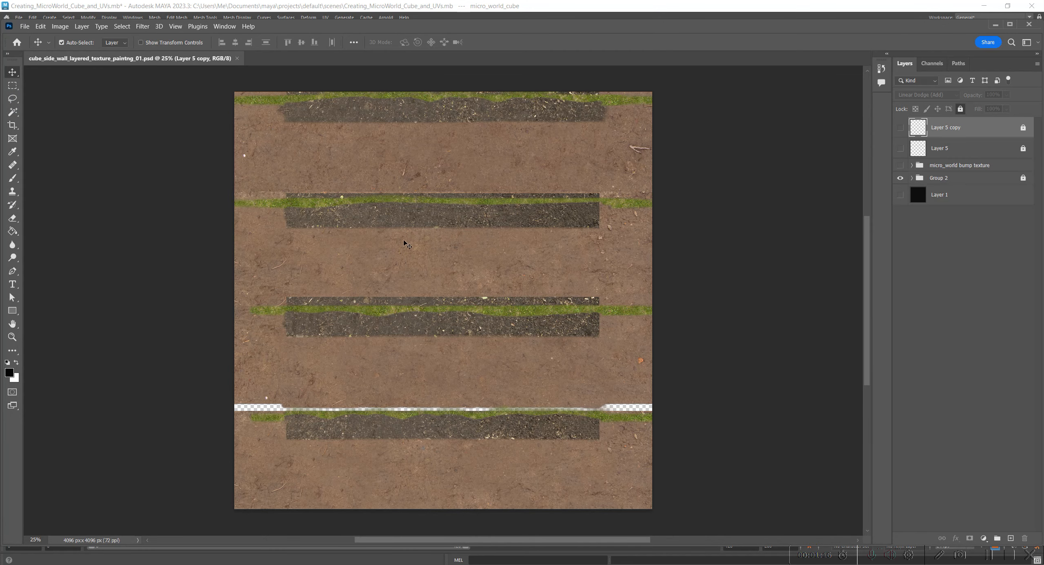
{"action": "left_click", "coordinate": [898, 166]}
{"action": "left_click", "coordinate": [897, 165]}
Examine how the grass and soil bands of the four side-wall strips follow the UV lines
{"action": "scroll", "coordinate": [450, 175], "scroll_direction": "up", "scroll_amount": 6, "text": "alt"}
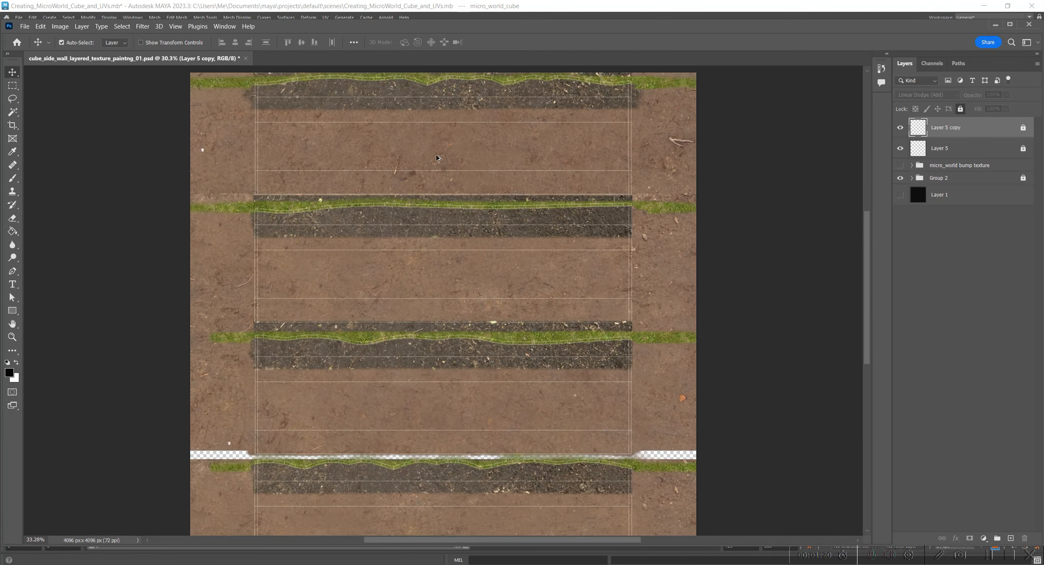
{"action": "scroll", "coordinate": [556, 178], "scroll_direction": "up", "scroll_amount": 2, "text": "alt"}
{"action": "key", "text": "space"}
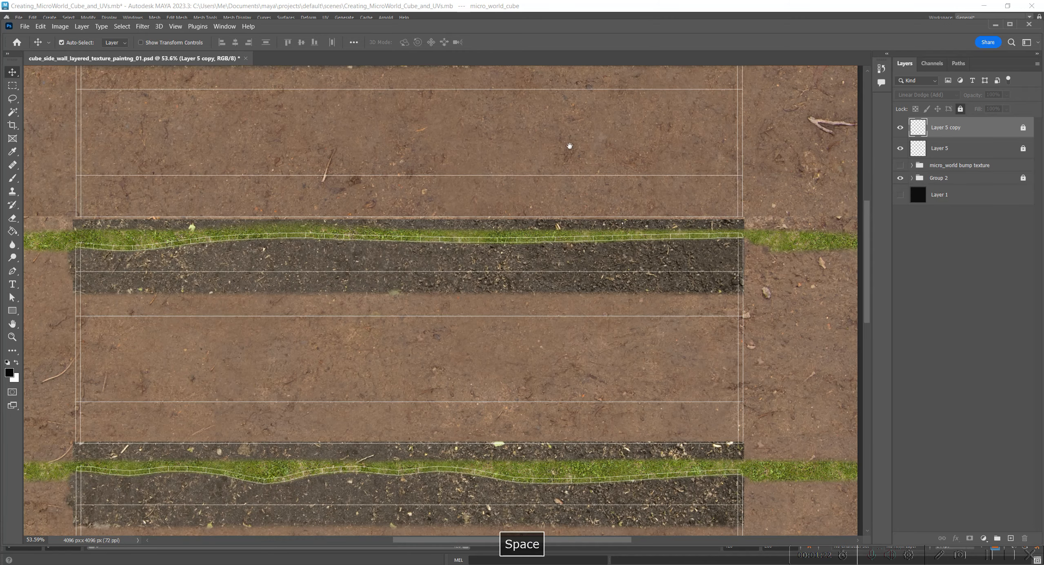
{"action": "left_click_drag", "start_coordinate": [566, 147], "coordinate": [519, 269]}
{"action": "key", "text": "space"}
{"action": "left_click_drag", "start_coordinate": [249, 425], "coordinate": [402, 374]}
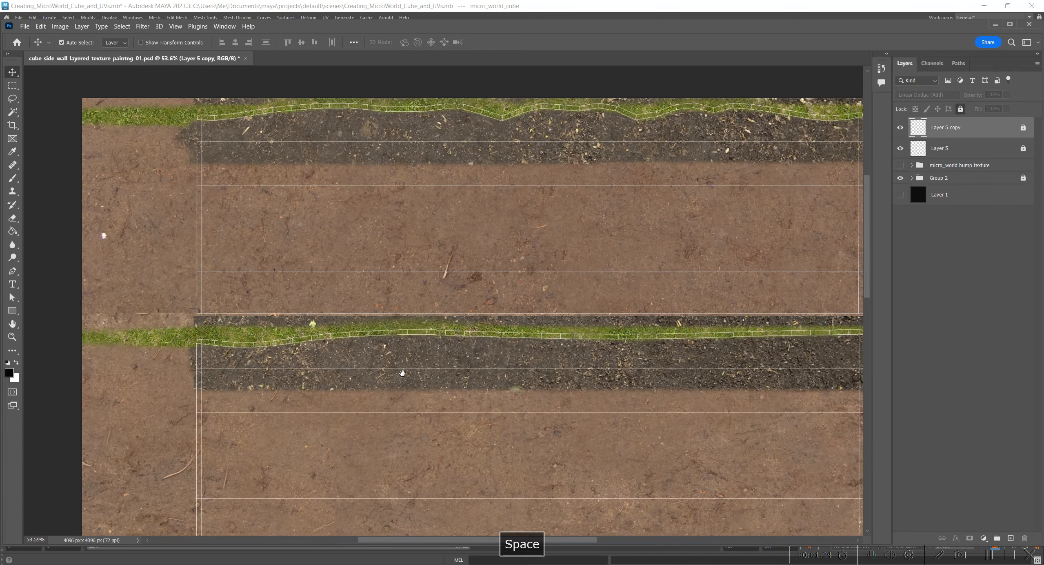
{"action": "left_click_drag", "start_coordinate": [366, 224], "coordinate": [307, 270]}
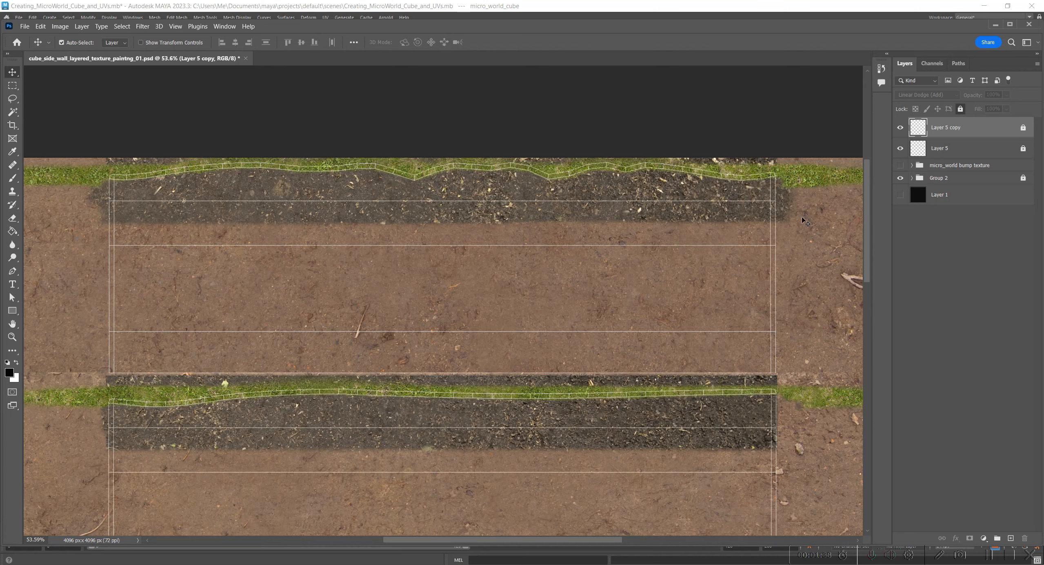
{"action": "key", "text": "space"}
{"action": "left_click_drag", "start_coordinate": [210, 464], "coordinate": [241, 208]}
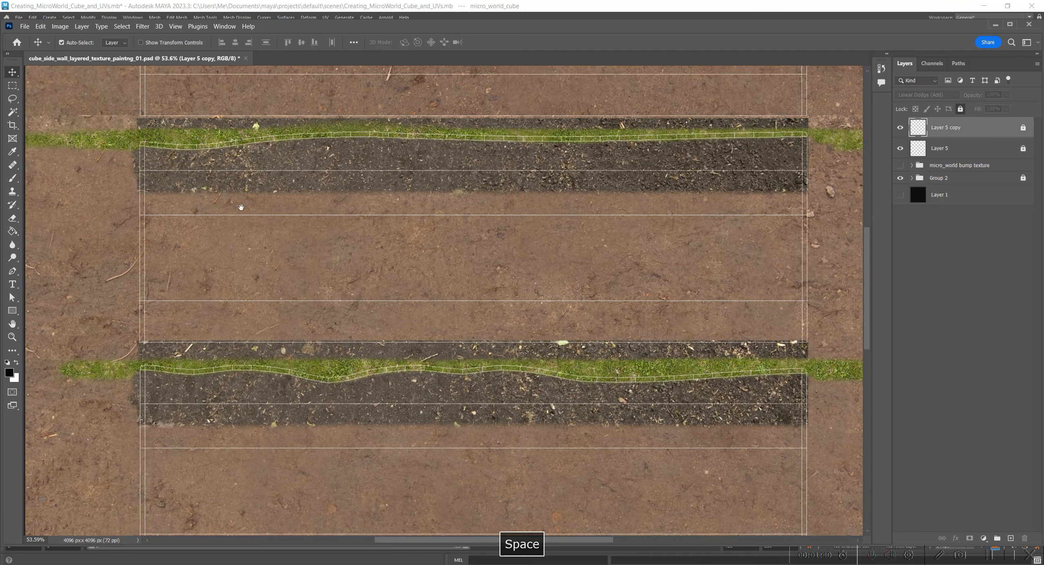
{"action": "left_click_drag", "start_coordinate": [415, 251], "coordinate": [393, 324]}
{"action": "left_click_drag", "start_coordinate": [339, 407], "coordinate": [315, 238]}
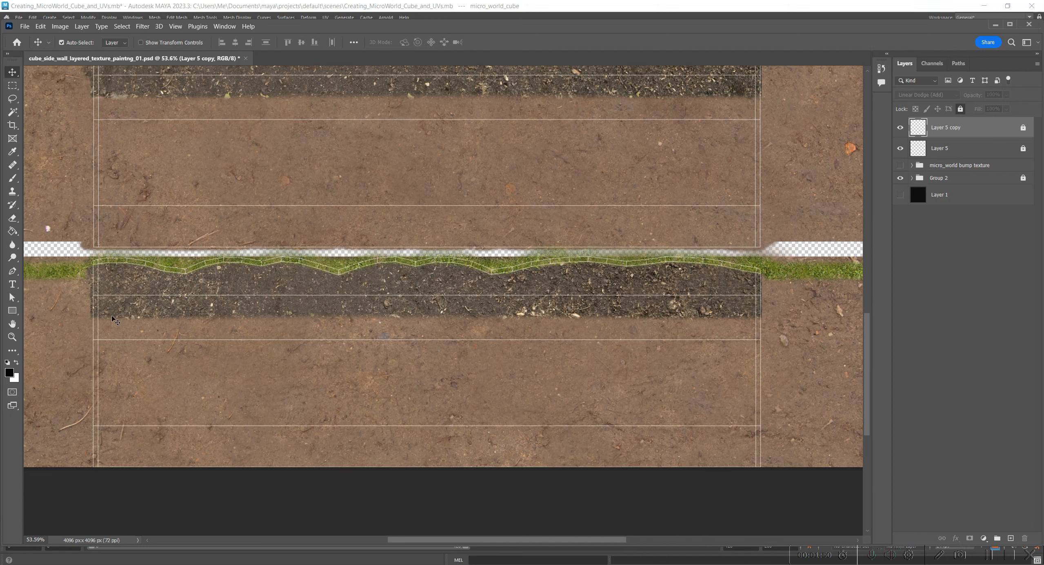
Compare the lower edges of the dark soil bands with the horizontal UV lines across all four strips
{"action": "key", "text": "space"}
{"action": "left_click_drag", "start_coordinate": [565, 127], "coordinate": [509, 438]}
{"action": "scroll", "coordinate": [578, 361], "scroll_direction": "down", "scroll_amount": 2}
{"action": "key", "text": "space"}
{"action": "left_click_drag", "start_coordinate": [599, 166], "coordinate": [567, 281]}
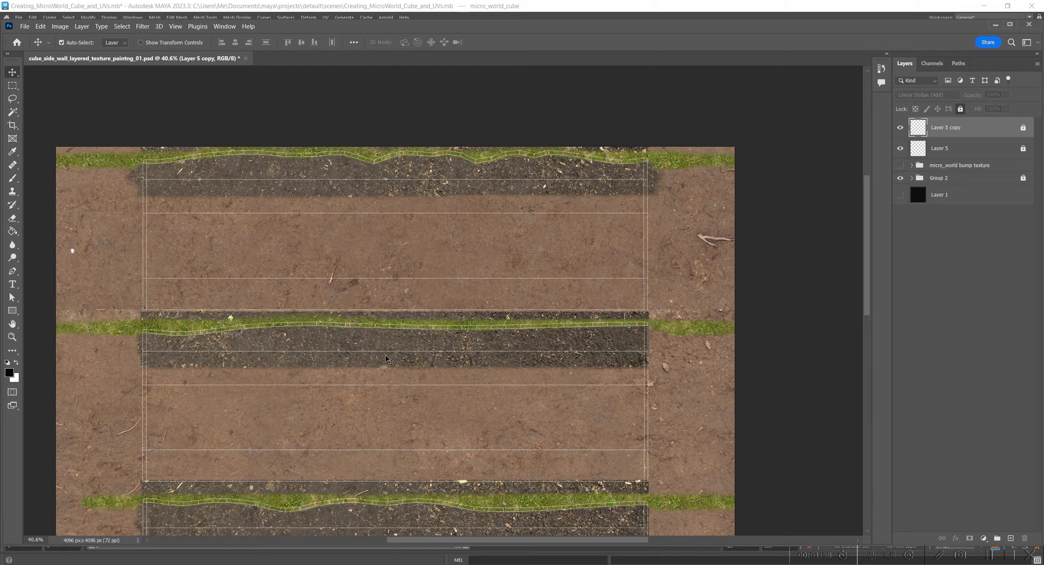
{"action": "key", "text": "space"}
{"action": "left_click_drag", "start_coordinate": [298, 491], "coordinate": [313, 262]}
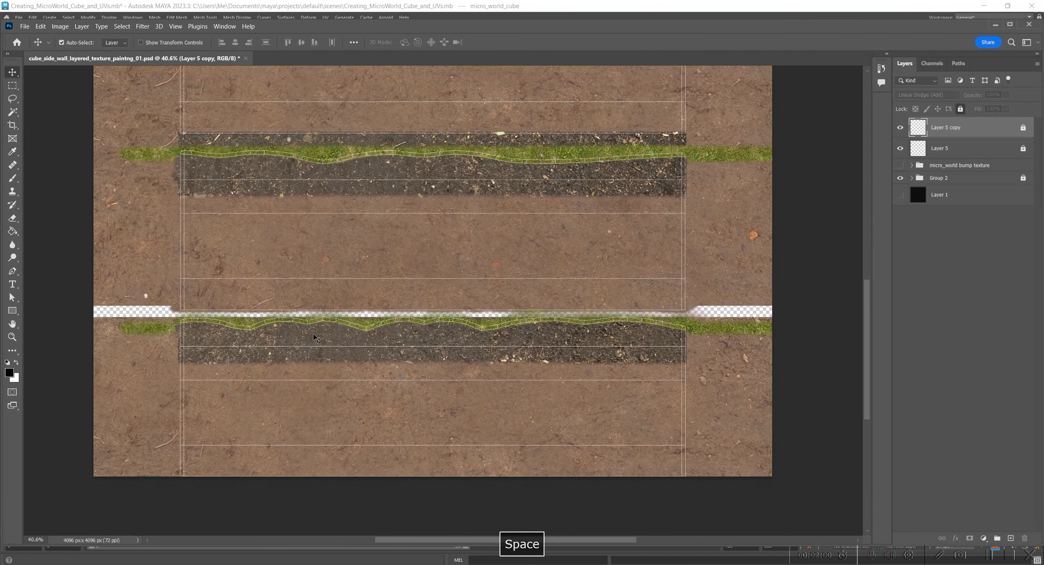
{"action": "key", "text": "space"}
{"action": "left_click_drag", "start_coordinate": [527, 207], "coordinate": [520, 479]}
{"action": "left_click_drag", "start_coordinate": [551, 285], "coordinate": [551, 424]}
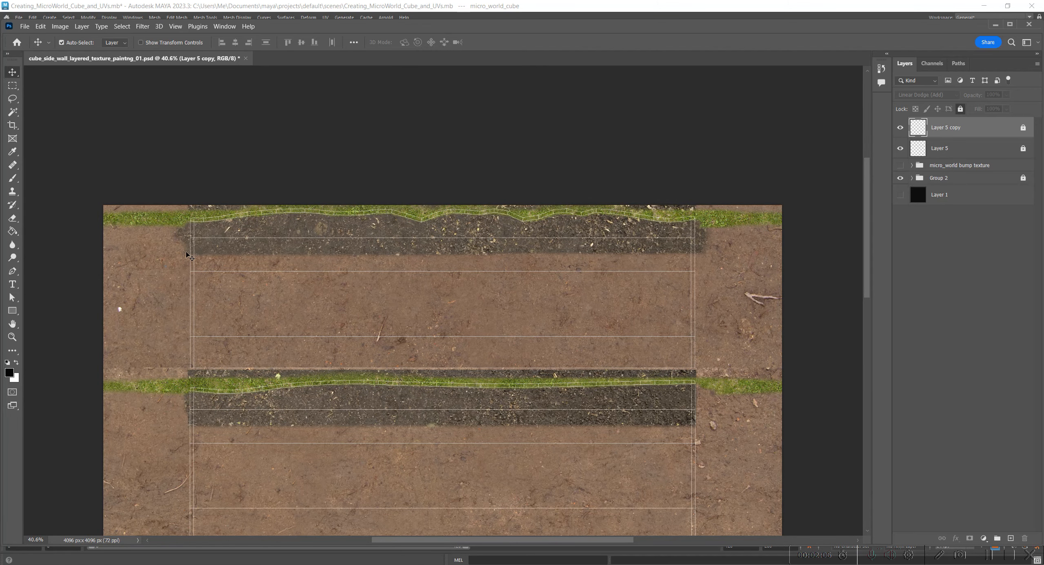
{"action": "key", "text": "space"}
{"action": "left_click_drag", "start_coordinate": [267, 495], "coordinate": [301, 254]}
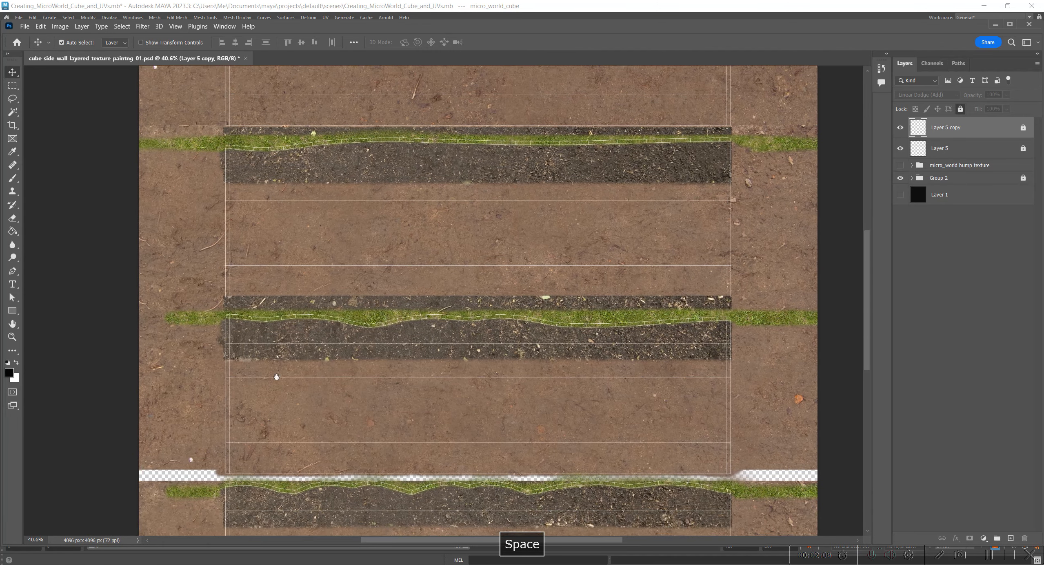
{"action": "scroll", "coordinate": [215, 364], "scroll_direction": "down", "scroll_amount": 5}
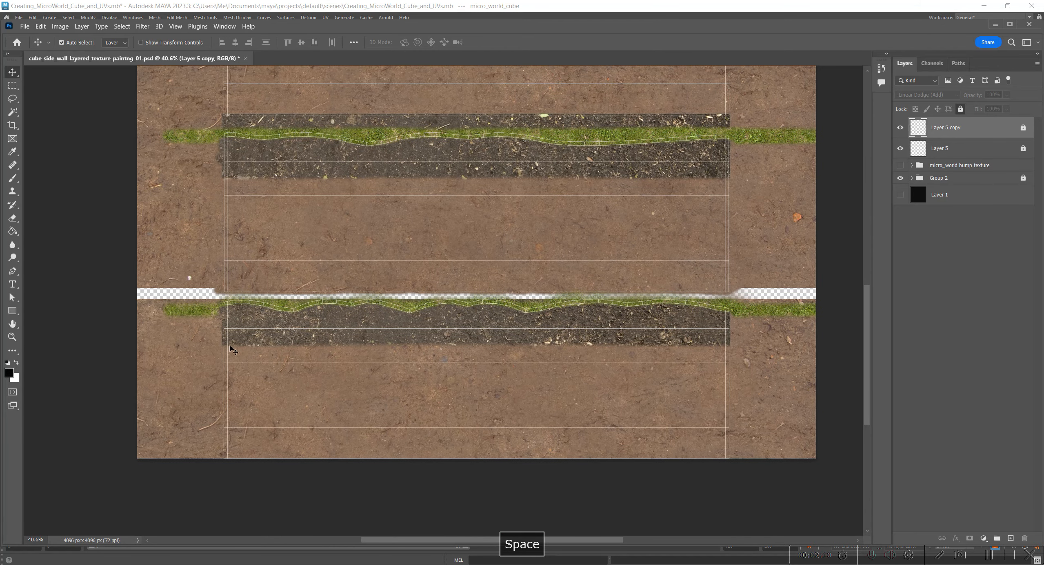
{"action": "scroll", "coordinate": [679, 320], "scroll_direction": "down", "scroll_amount": 2}
{"action": "key", "text": "space"}
{"action": "left_click_drag", "start_coordinate": [586, 139], "coordinate": [466, 280]}
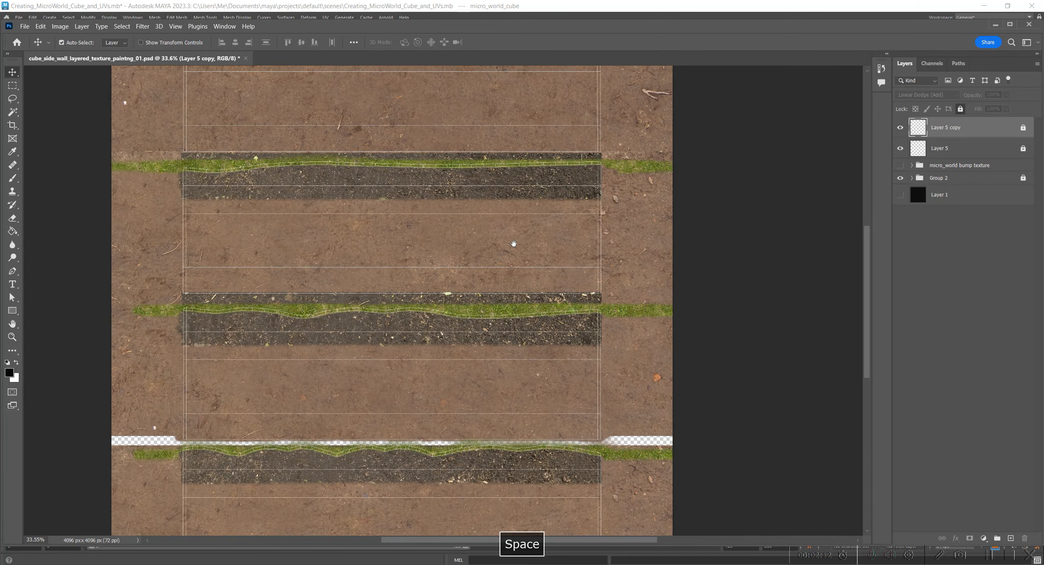
{"action": "scroll", "coordinate": [536, 222], "scroll_direction": "down", "scroll_amount": 2}
{"action": "scroll", "coordinate": [572, 190], "scroll_direction": "down", "scroll_amount": 1}
{"action": "key", "text": "space"}
{"action": "left_click_drag", "start_coordinate": [507, 179], "coordinate": [491, 243]}
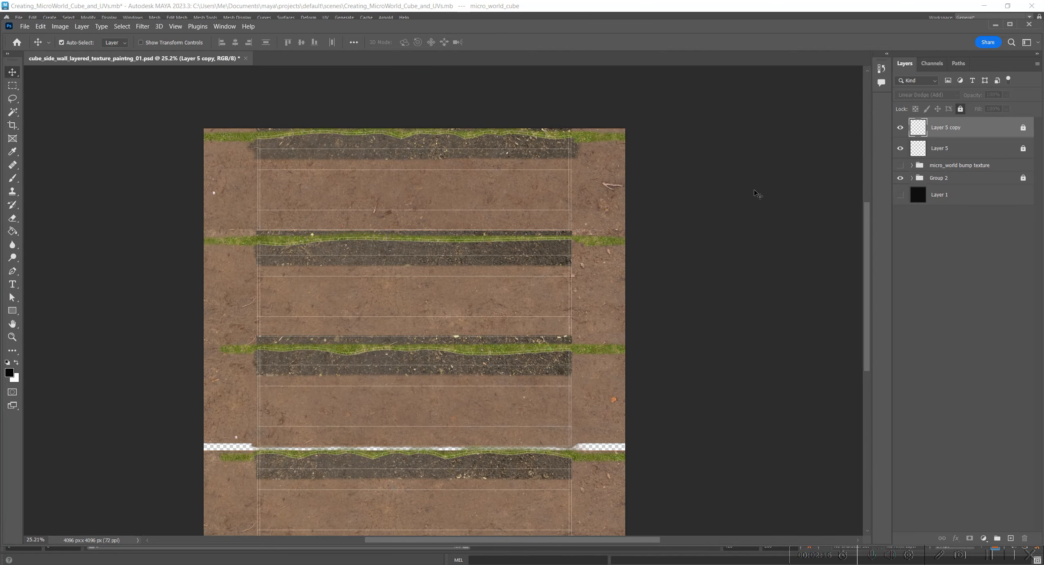
Switch back to Maya and frame the whole micro_world_cube in the maximized orthographic front view
{"action": "left_click", "coordinate": [995, 25]}
{"action": "left_click_drag", "start_coordinate": [499, 278], "coordinate": [474, 249], "text": "alt"}
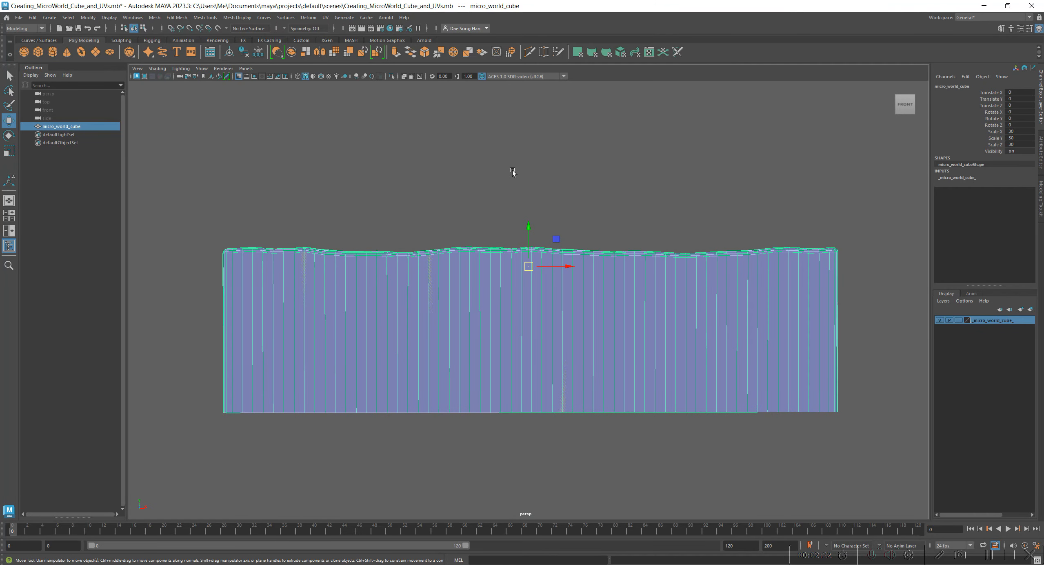
{"action": "key", "text": "space"}
{"action": "right_click_drag", "start_coordinate": [448, 471], "coordinate": [371, 453], "text": "alt"}
{"action": "middle_click_drag", "start_coordinate": [371, 453], "coordinate": [369, 396], "text": "alt"}
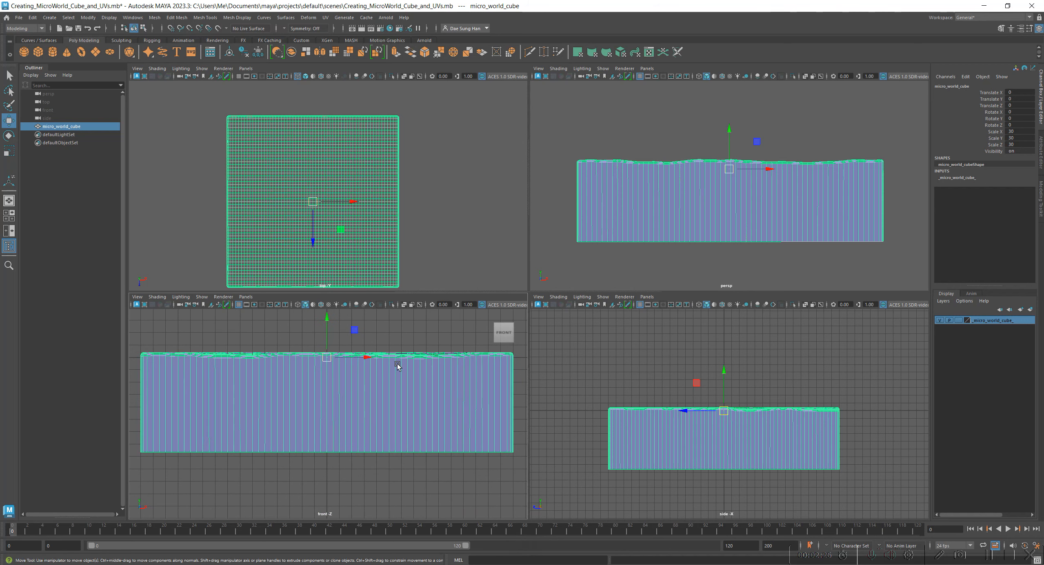
{"action": "mouse_move", "coordinate": [351, 452]}
{"action": "middle_mouse_down", "text": "alt"}
{"action": "mouse_move", "coordinate": [361, 429]}
{"action": "mouse_move", "coordinate": [362, 438]}
{"action": "middle_mouse_up", "text": "alt"}
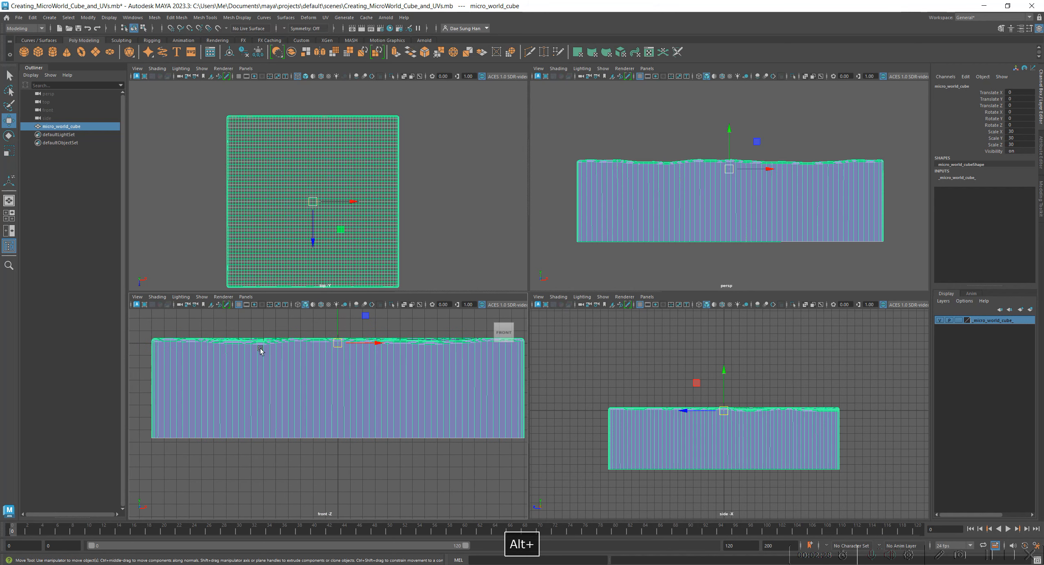
{"action": "key", "text": "space"}
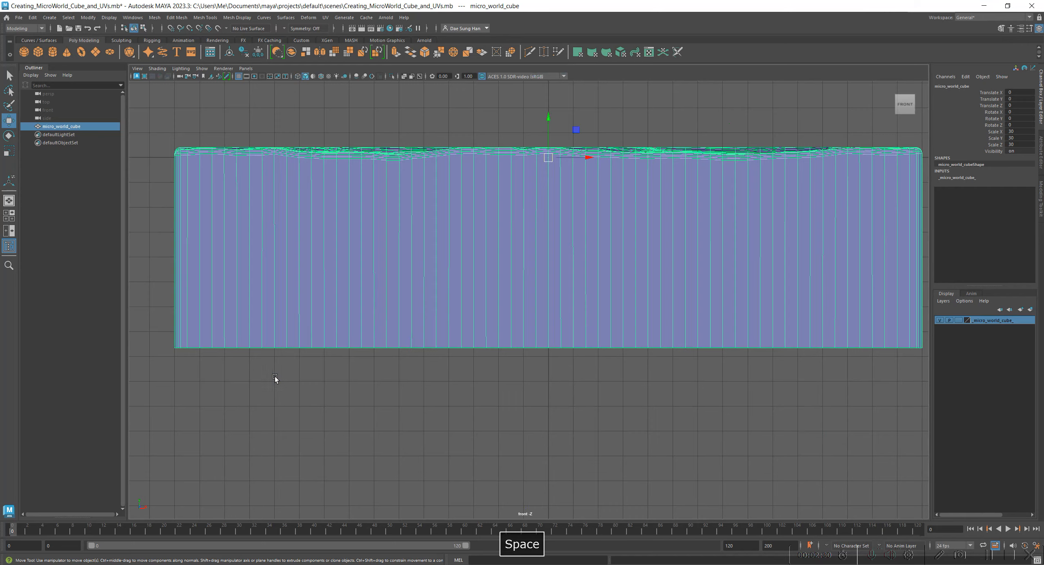
{"action": "right_click_drag", "start_coordinate": [609, 359], "coordinate": [643, 326], "text": "alt"}
{"action": "middle_click_drag", "start_coordinate": [643, 326], "coordinate": [566, 387], "text": "alt"}
{"action": "right_click_drag", "start_coordinate": [566, 387], "coordinate": [610, 342], "text": "alt"}
{"action": "mouse_move", "coordinate": [611, 342]}
{"action": "middle_mouse_down", "text": "alt"}
{"action": "mouse_move", "coordinate": [583, 350]}
{"action": "mouse_move", "coordinate": [596, 350]}
{"action": "middle_mouse_up", "text": "alt"}
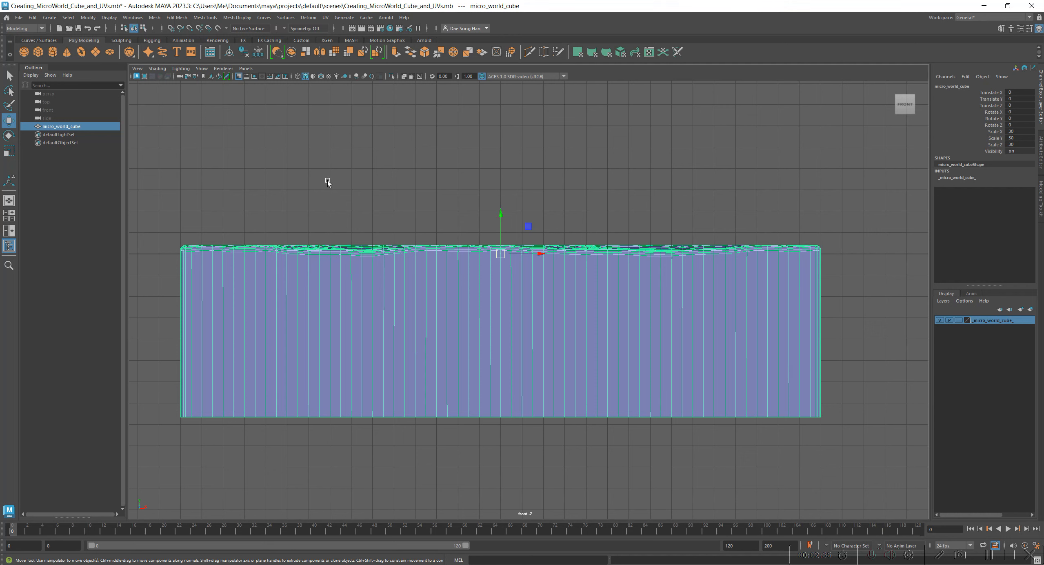
Slice a straight horizontal Multi-Cut line across the full width of the cube's wall, about 30% below its upper edge
{"action": "right_click", "coordinate": [328, 157], "text": "shift"}
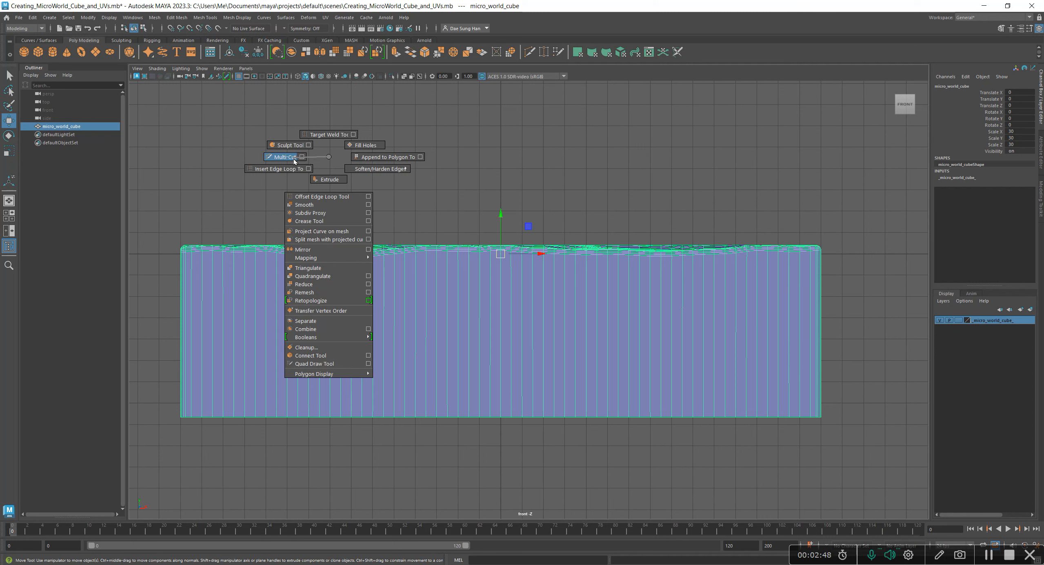
{"action": "right_click_drag", "start_coordinate": [294, 161], "coordinate": [294, 161]}
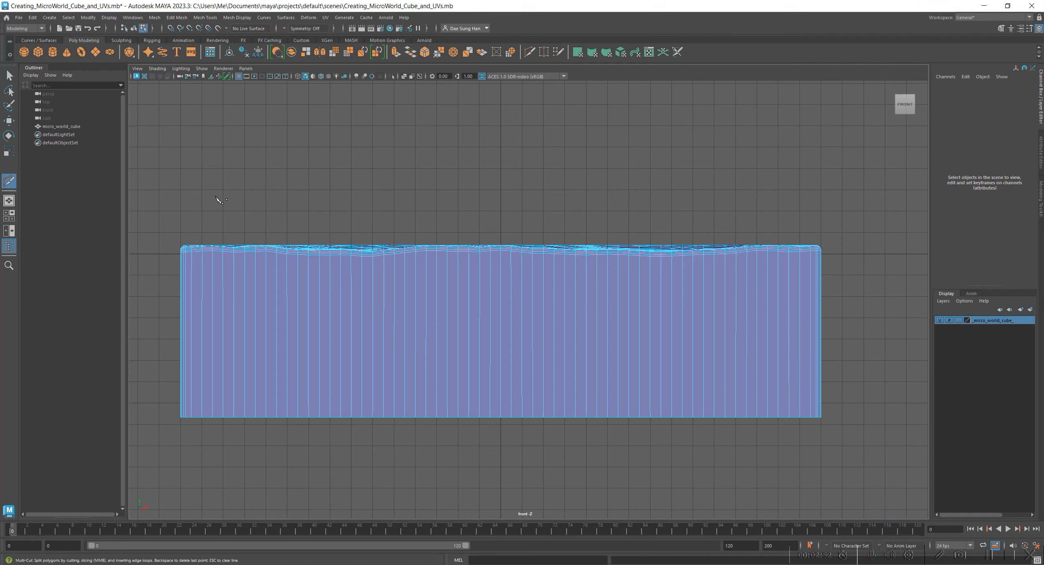
{"action": "scroll", "coordinate": [217, 200], "scroll_direction": "down", "scroll_amount": 1}
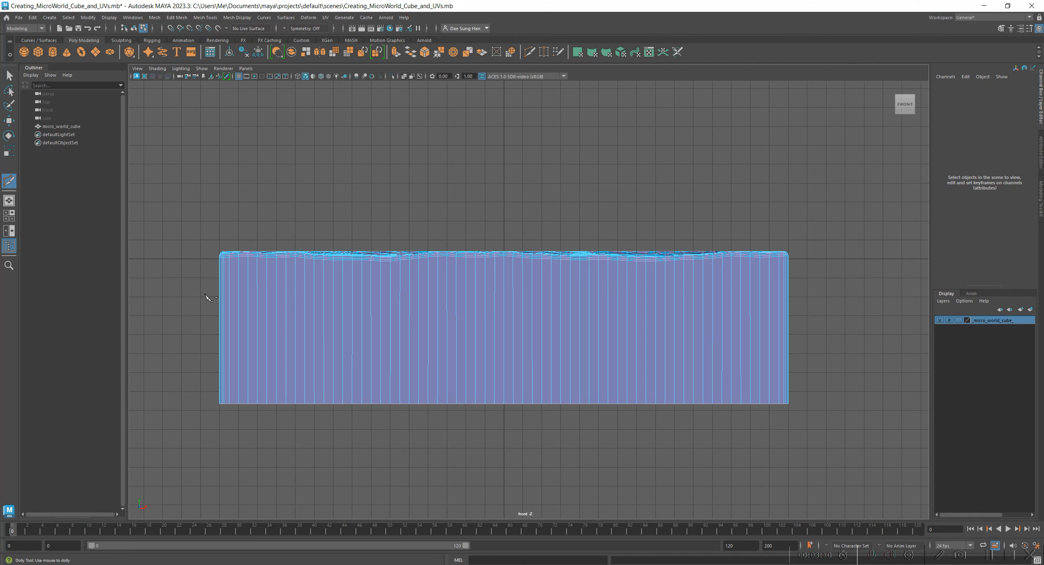
{"action": "left_click_drag", "start_coordinate": [205, 295], "coordinate": [828, 302], "text": "shift"}
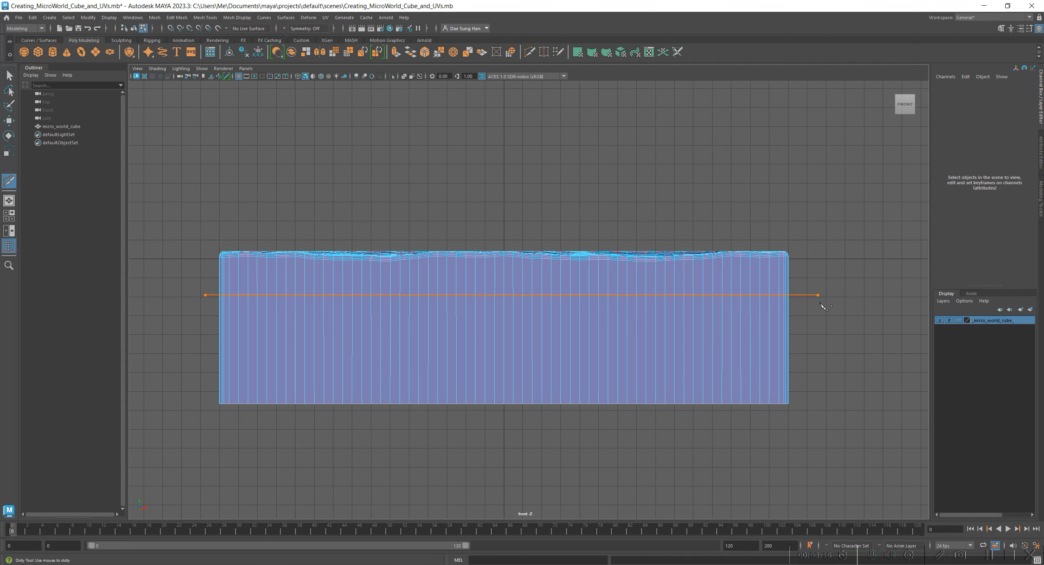
{"action": "left_click_drag", "start_coordinate": [829, 307], "coordinate": [822, 310], "text": "shift"}
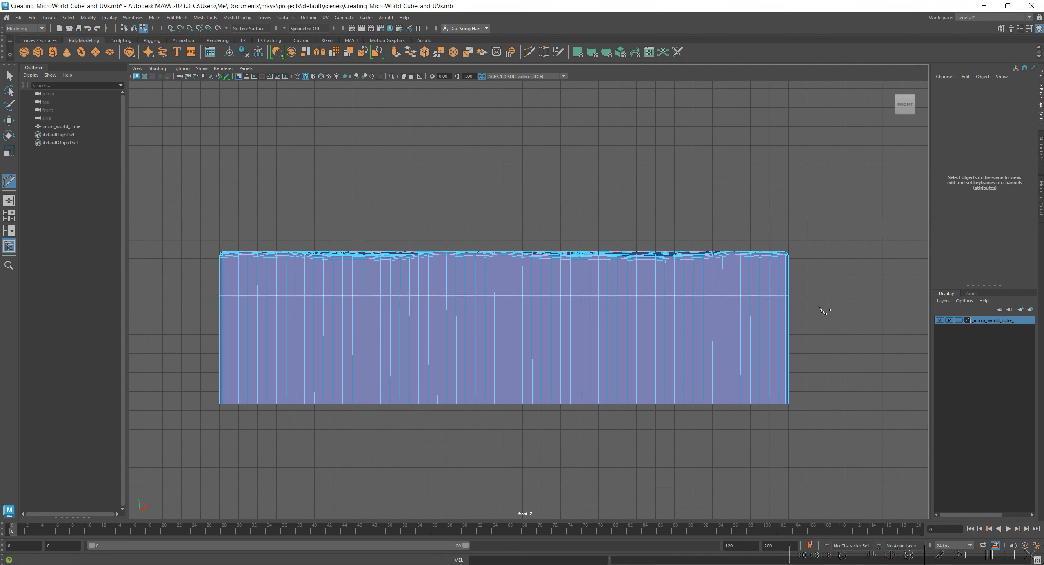
{"action": "key", "text": "w"}
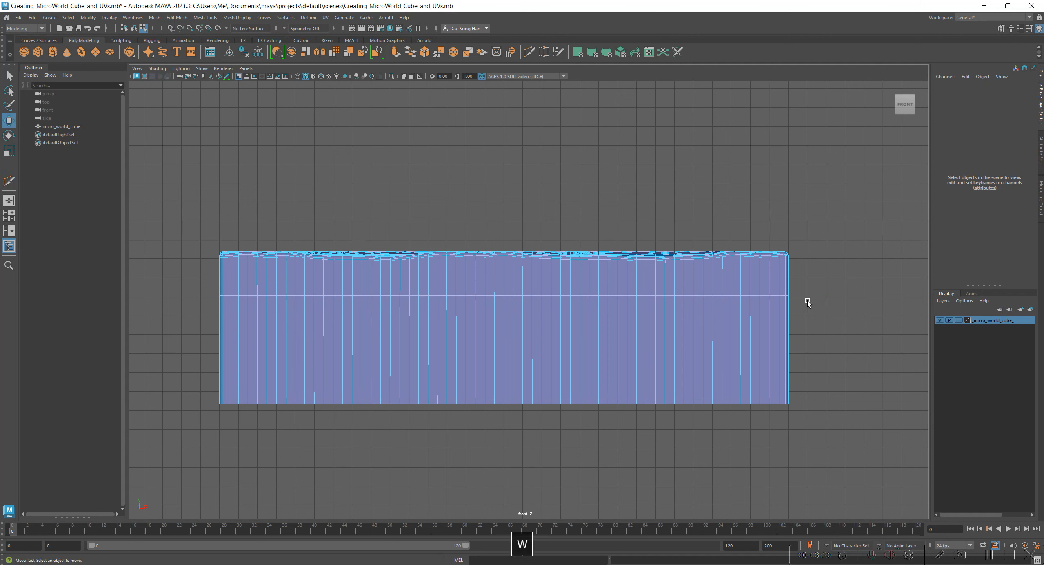
Select the row of vertices along the new horizontal cut in vertex mode and try the Rotate and Move tools on it
{"action": "right_click", "coordinate": [473, 282]}
{"action": "left_click", "coordinate": [434, 282]}
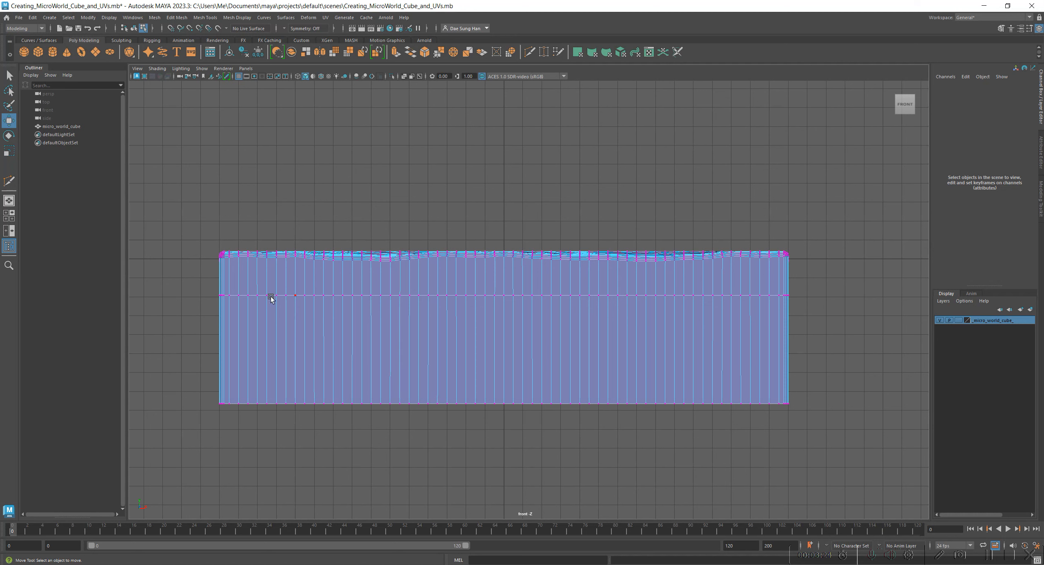
{"action": "left_click_drag", "start_coordinate": [180, 276], "coordinate": [804, 323]}
{"action": "key", "text": "e"}
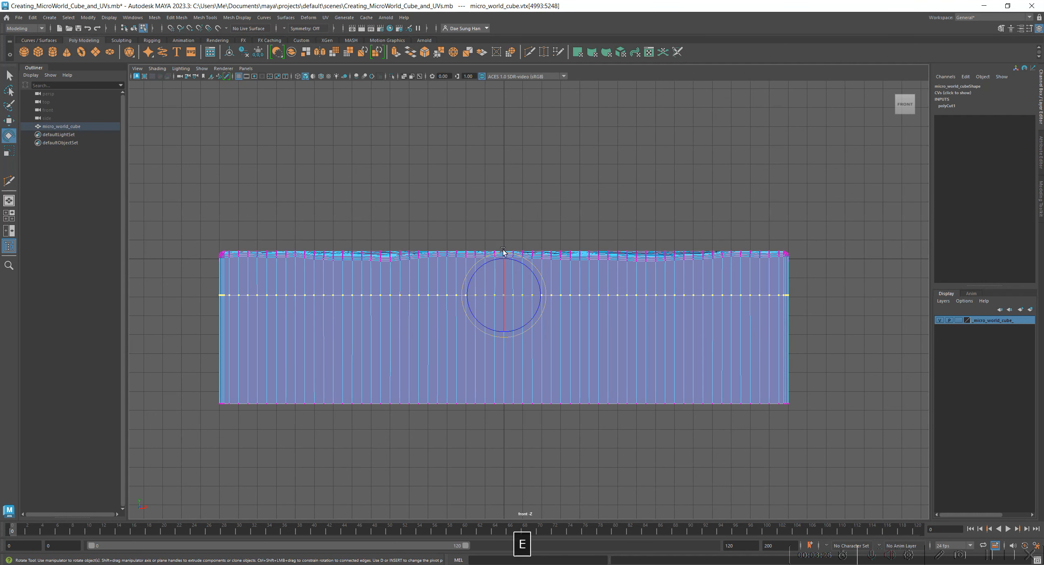
{"action": "key", "text": "w"}
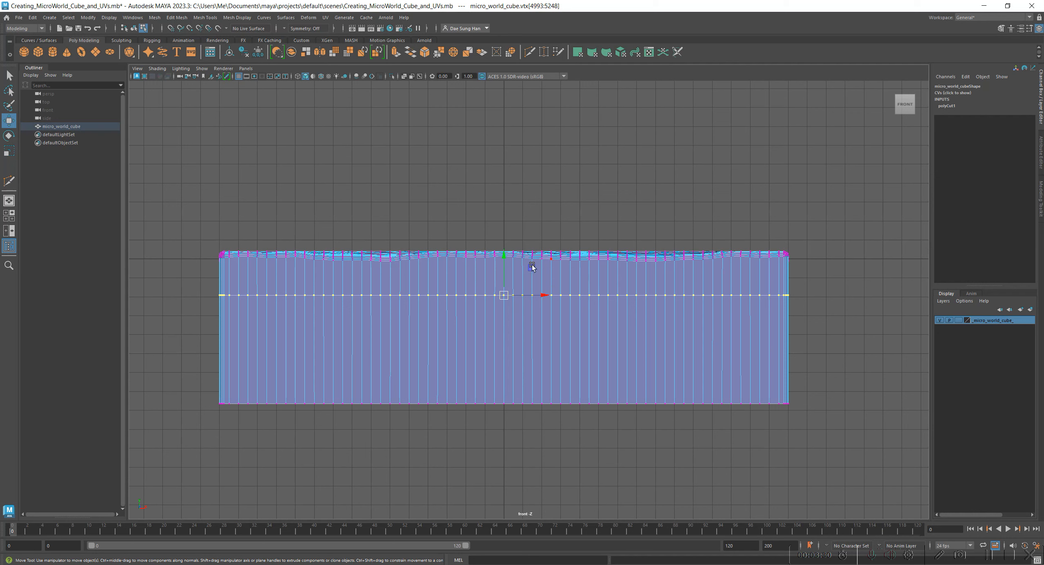
{"action": "left_click", "coordinate": [589, 185]}
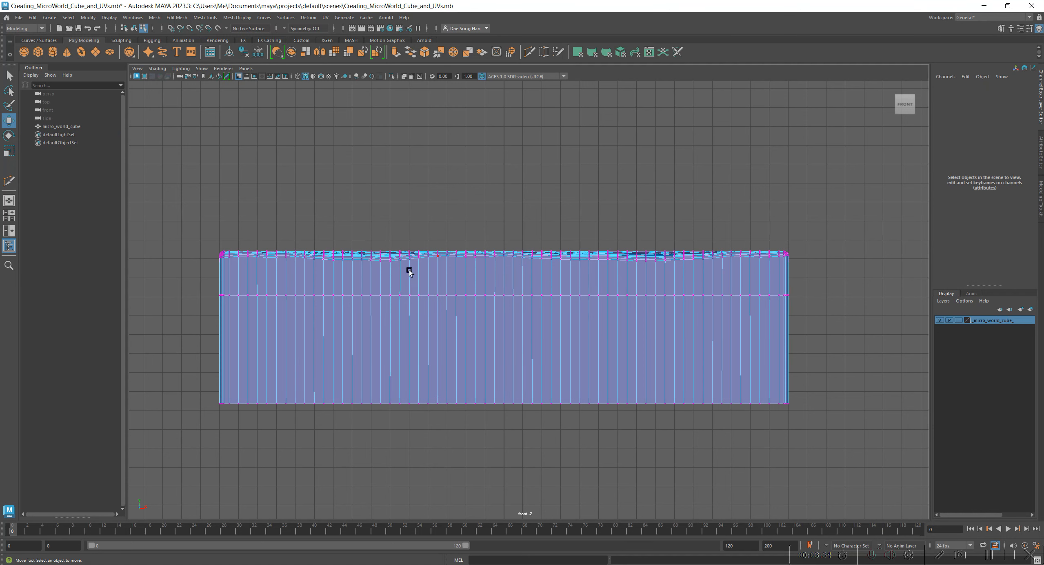
{"action": "left_click_drag", "start_coordinate": [189, 293], "coordinate": [904, 345]}
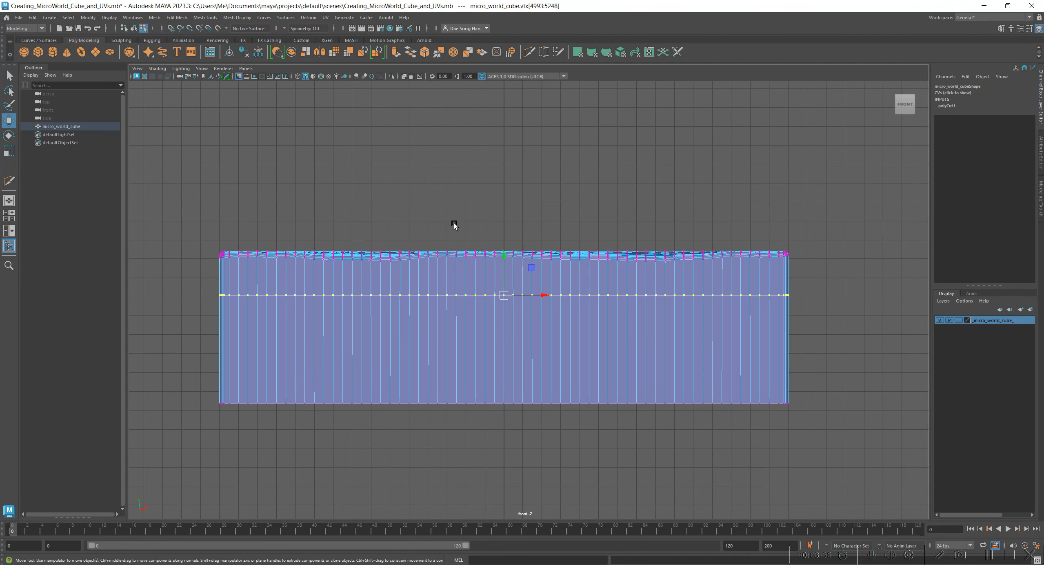
{"action": "left_click", "coordinate": [465, 220]}
Return to object mode and select micro_world_cube as a whole
{"action": "middle_click_drag", "start_coordinate": [503, 295], "coordinate": [476, 298], "text": "alt"}
{"action": "right_click_drag", "start_coordinate": [464, 338], "coordinate": [504, 298]}
{"action": "left_click", "coordinate": [524, 233]}
{"action": "left_click", "coordinate": [528, 315]}
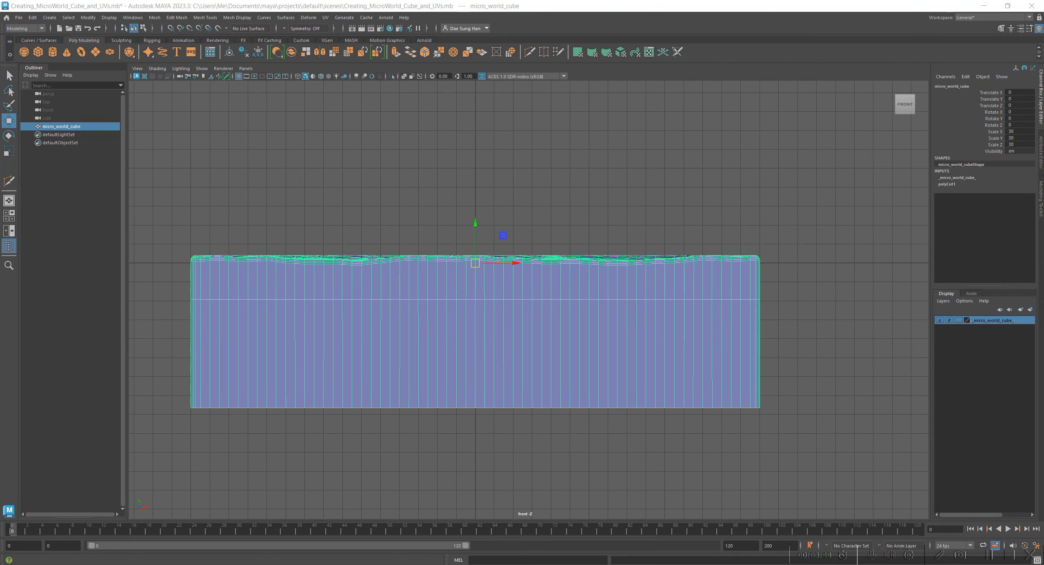
Bring the UV Editor on screen and examine the new horizontal cut line on each of the four side-wall UV shells
{"action": "left_click_drag", "start_coordinate": [0, 35], "coordinate": [778, 28]}
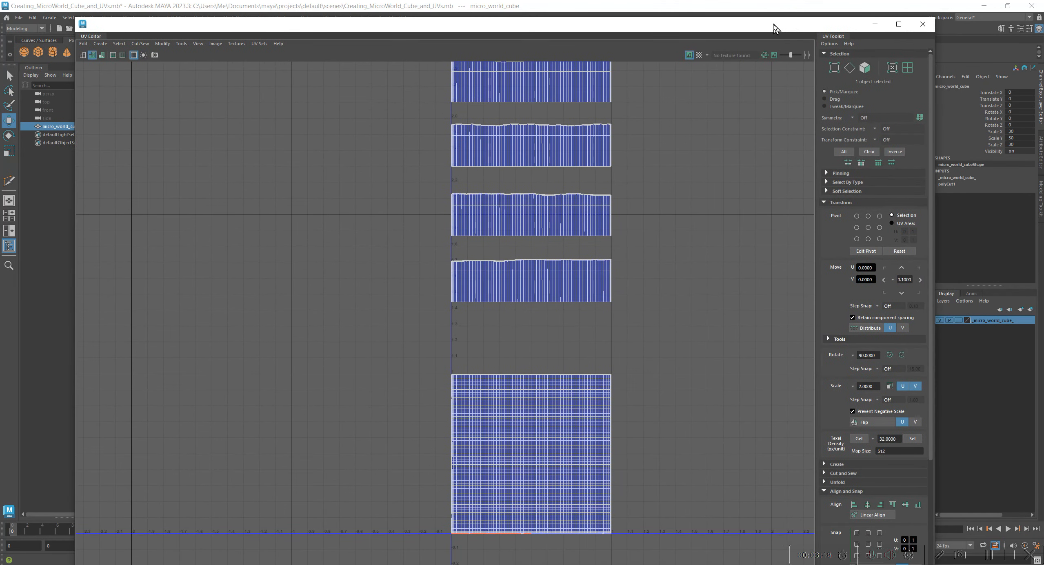
{"action": "middle_click_drag", "start_coordinate": [432, 120], "coordinate": [426, 242], "text": "alt"}
{"action": "right_click_drag", "start_coordinate": [427, 243], "coordinate": [426, 313], "text": "alt"}
{"action": "middle_click_drag", "start_coordinate": [426, 313], "coordinate": [330, 191], "text": "alt"}
{"action": "right_click_drag", "start_coordinate": [330, 191], "coordinate": [390, 361], "text": "alt"}
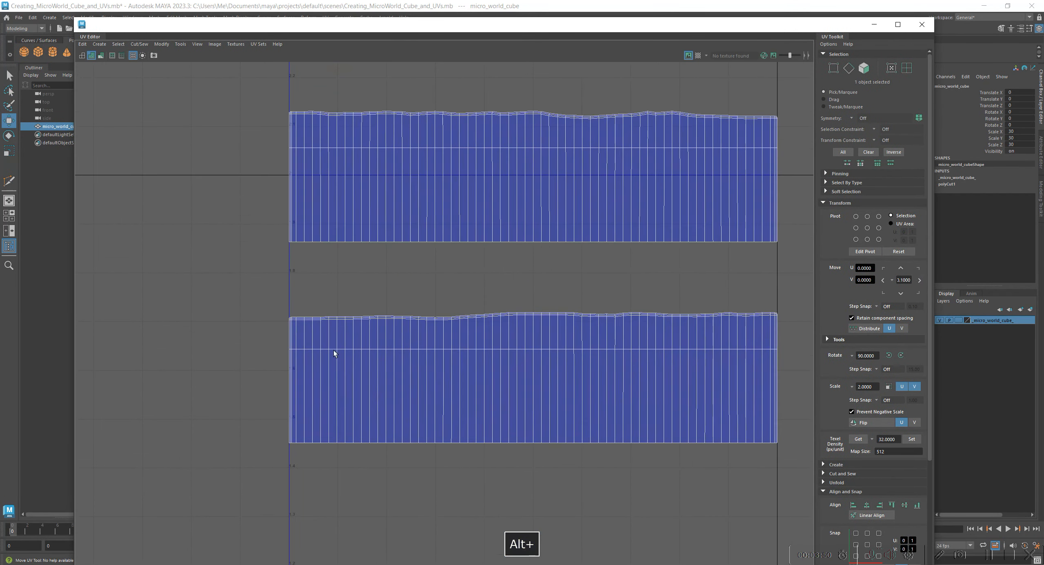
{"action": "middle_click_drag", "start_coordinate": [484, 256], "coordinate": [421, 462], "text": "alt"}
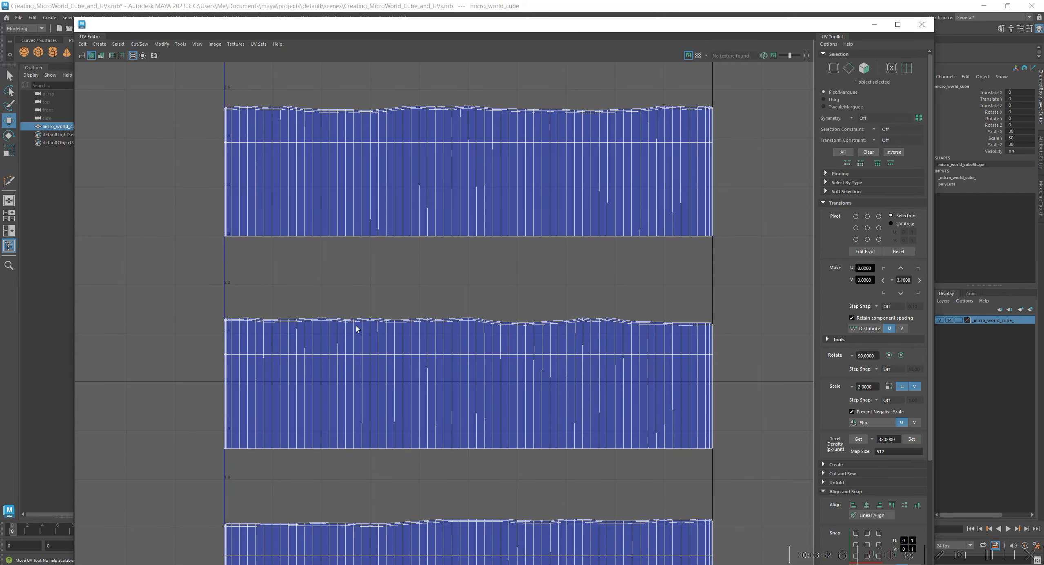
{"action": "middle_click_drag", "start_coordinate": [369, 307], "coordinate": [356, 401], "text": "alt"}
{"action": "middle_click_drag", "start_coordinate": [463, 248], "coordinate": [470, 438], "text": "alt"}
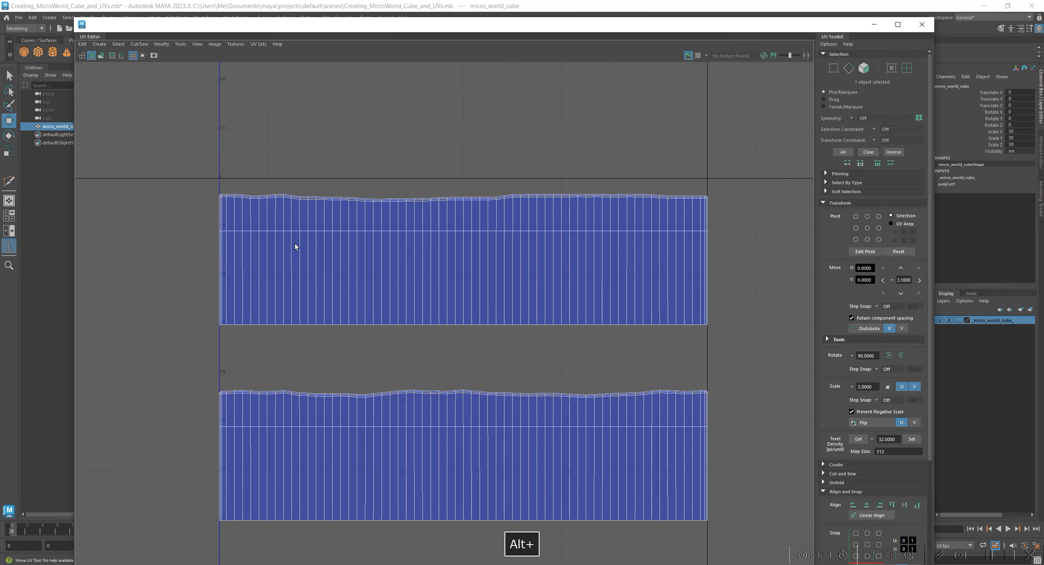
{"action": "middle_click_drag", "start_coordinate": [359, 360], "coordinate": [342, 221], "text": "alt"}
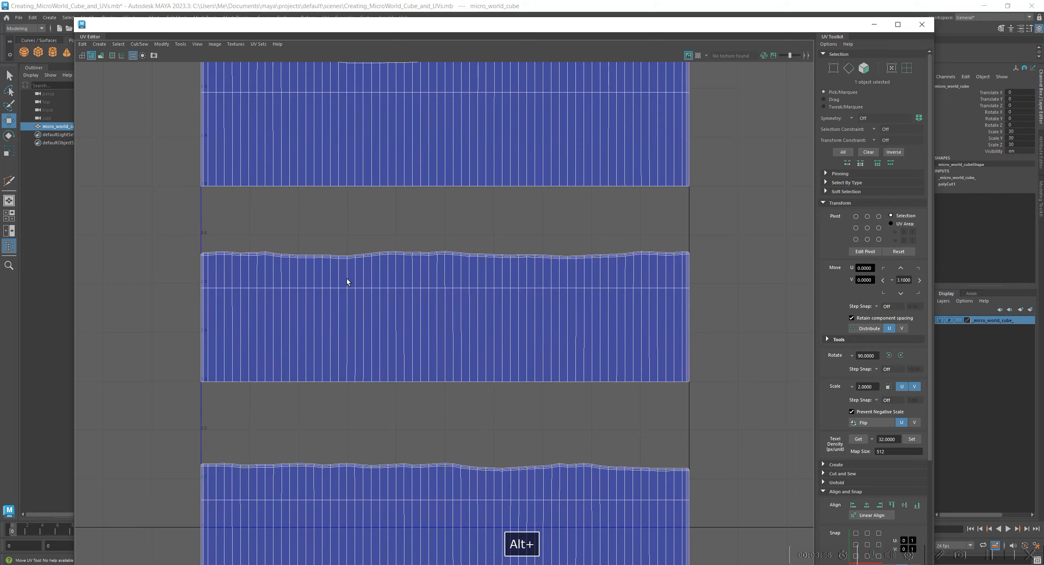
{"action": "middle_click_drag", "start_coordinate": [345, 390], "coordinate": [344, 243], "text": "alt"}
{"action": "middle_click_drag", "start_coordinate": [370, 446], "coordinate": [413, 240], "text": "alt"}
{"action": "middle_click_drag", "start_coordinate": [501, 296], "coordinate": [502, 317], "text": "alt"}
{"action": "middle_click_drag", "start_coordinate": [617, 161], "coordinate": [612, 319], "text": "alt"}
{"action": "right_click_drag", "start_coordinate": [611, 320], "coordinate": [519, 326], "text": "alt"}
{"action": "right_click_drag", "start_coordinate": [586, 362], "coordinate": [483, 194], "text": "alt"}
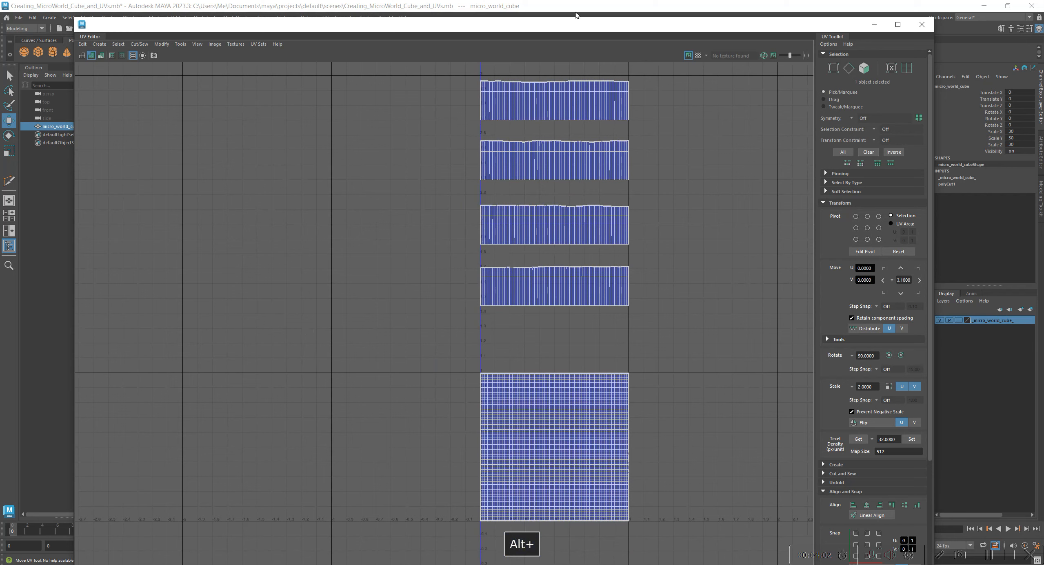
{"action": "left_click_drag", "start_coordinate": [585, 27], "coordinate": [0, 212]}
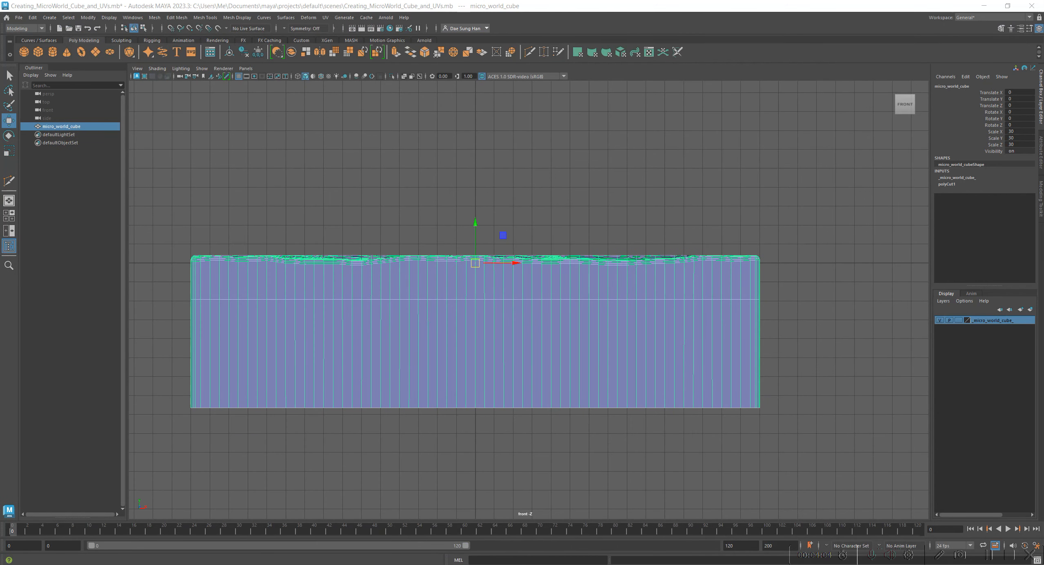
Save an incremental version of the scene and reselect micro_world_cube with the Move tool
{"action": "middle_click_drag", "start_coordinate": [646, 211], "coordinate": [647, 217], "text": "alt"}
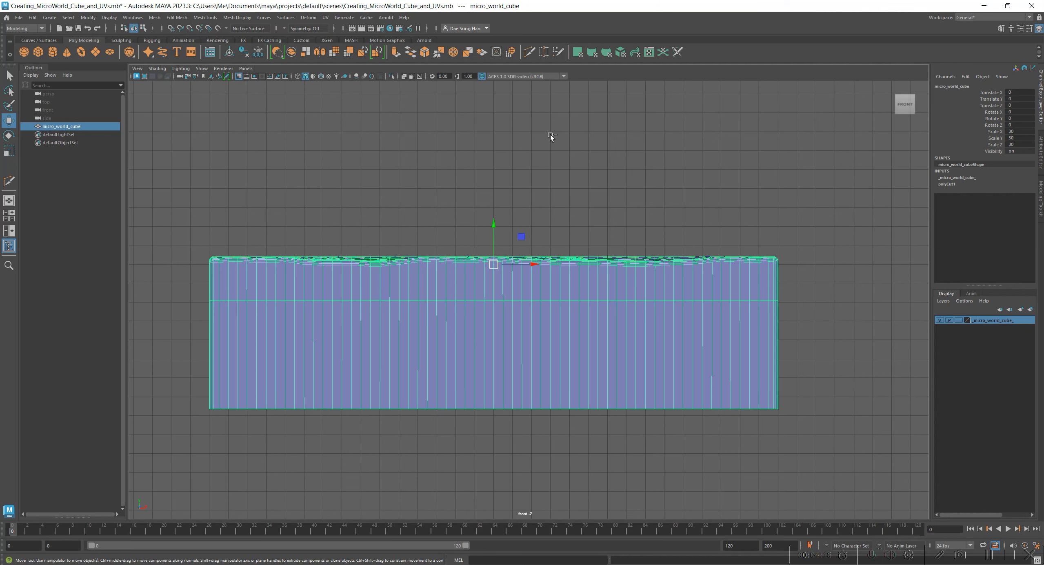
{"action": "key", "text": "ctrl+alt+s"}
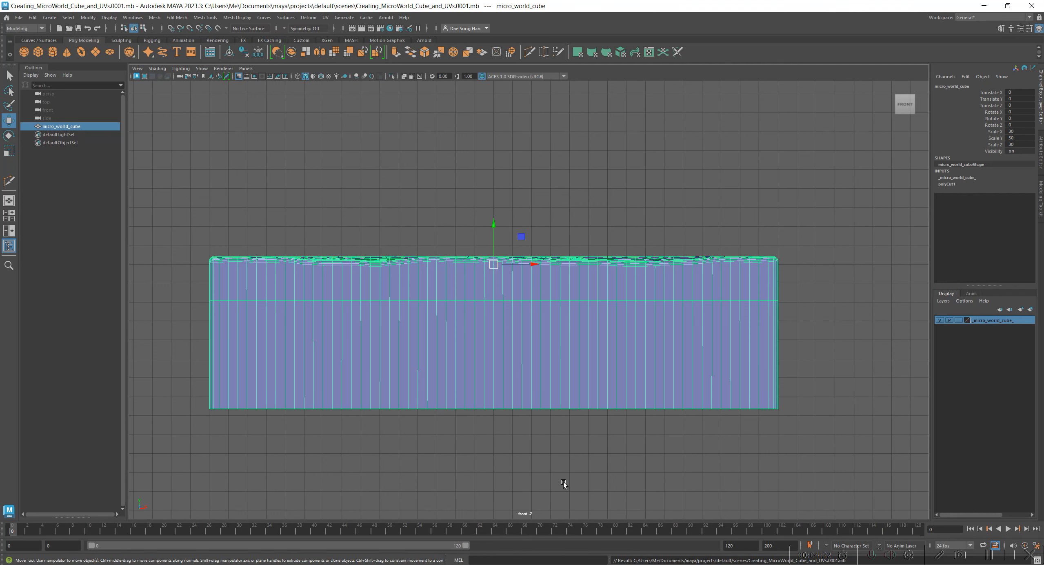
{"action": "middle_click_drag", "start_coordinate": [630, 376], "coordinate": [648, 390], "text": "alt"}
{"action": "left_click", "coordinate": [833, 381]}
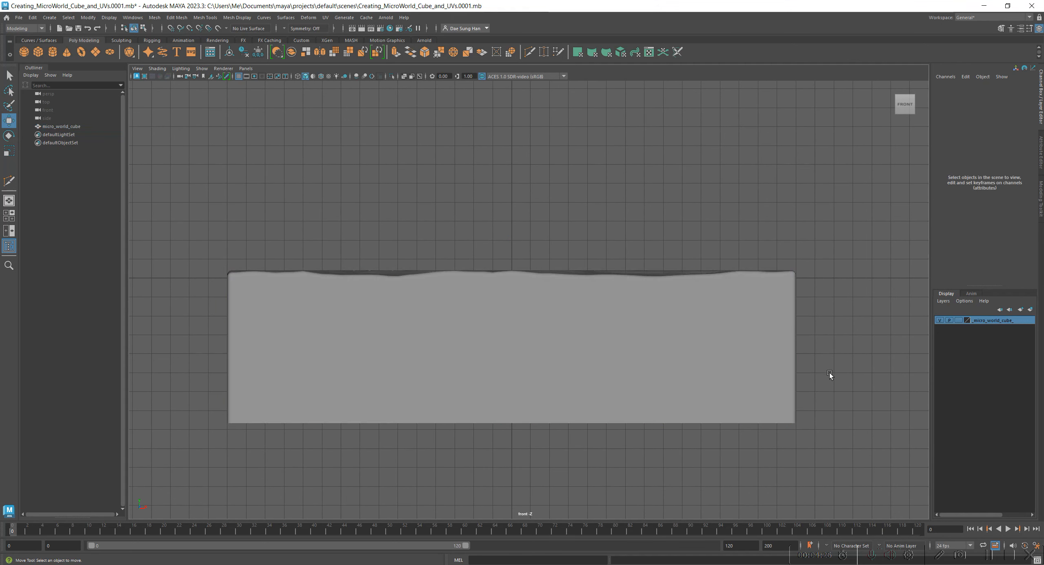
{"action": "left_click", "coordinate": [715, 328]}
{"action": "key", "text": "w"}
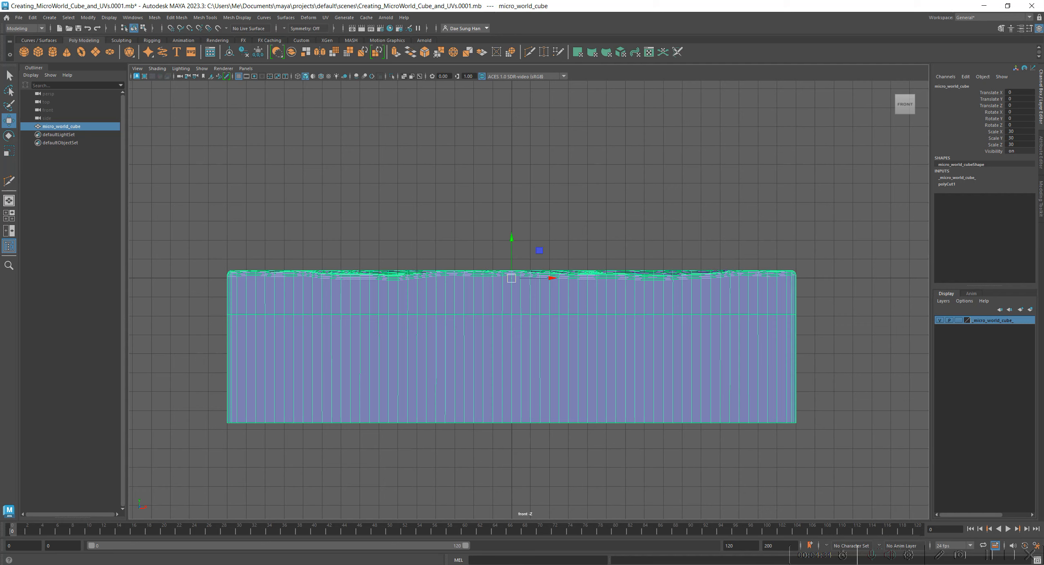
Bring the UV Editor back on screen and fit all five UV shells in its view
{"action": "left_click_drag", "start_coordinate": [0, 119], "coordinate": [730, 2]}
{"action": "right_click_drag", "start_coordinate": [589, 325], "coordinate": [564, 314], "text": "alt"}
{"action": "middle_click_drag", "start_coordinate": [498, 307], "coordinate": [300, 341], "text": "alt"}
{"action": "right_click_drag", "start_coordinate": [300, 340], "coordinate": [322, 299], "text": "alt"}
{"action": "middle_click_drag", "start_coordinate": [321, 299], "coordinate": [363, 269], "text": "alt"}
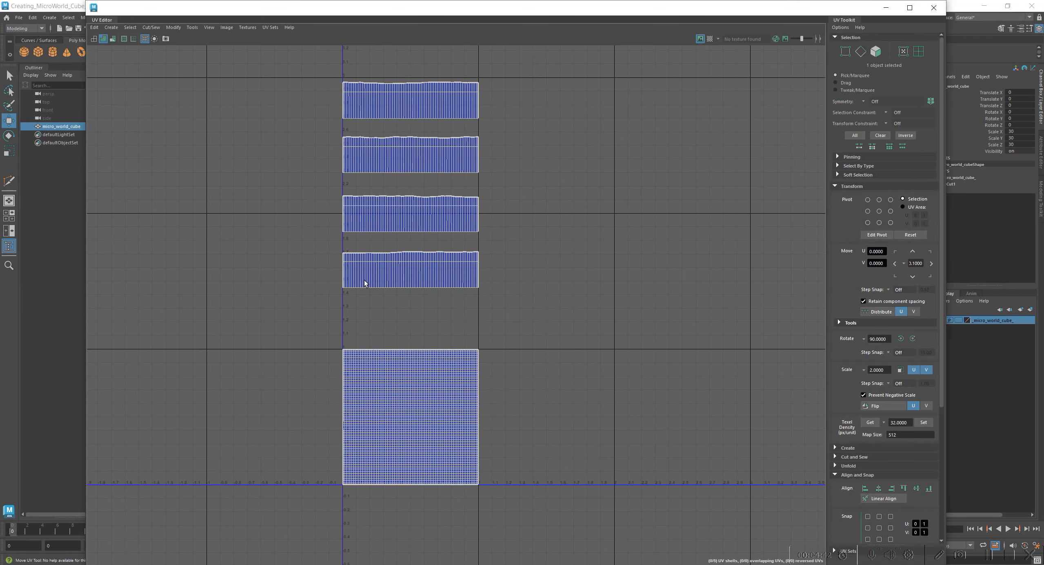
{"action": "left_click_drag", "start_coordinate": [114, 1], "coordinate": [116, 27]}
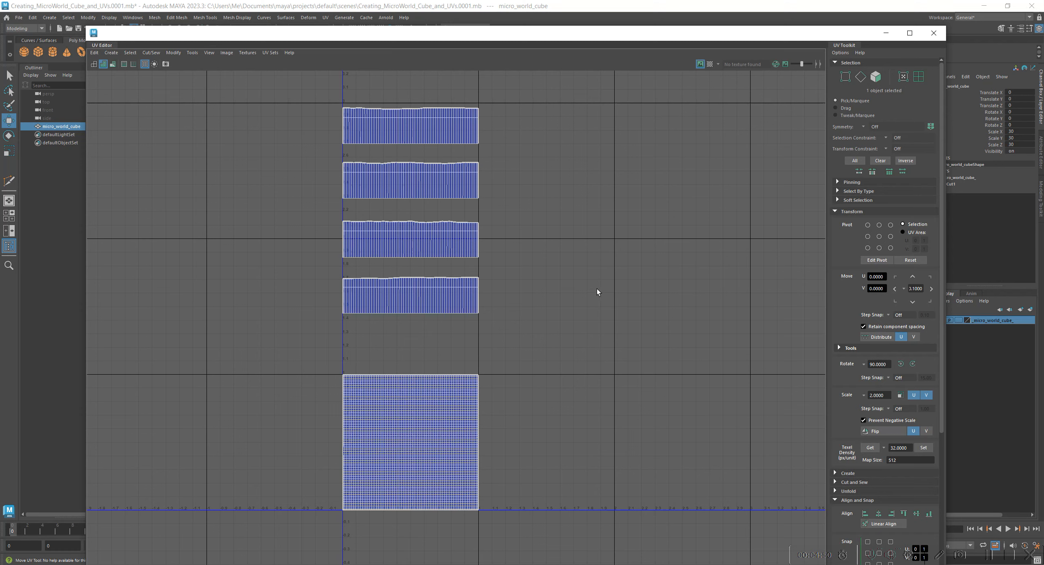
Examine how the square top-surface UV shell fits within the first UV tile
{"action": "middle_click_drag", "start_coordinate": [591, 387], "coordinate": [633, 379], "text": "alt"}
{"action": "middle_click_drag", "start_coordinate": [475, 388], "coordinate": [491, 273], "text": "alt"}
{"action": "right_click_drag", "start_coordinate": [491, 272], "coordinate": [741, 334], "text": "alt"}
{"action": "middle_click_drag", "start_coordinate": [650, 345], "coordinate": [686, 325], "text": "alt"}
{"action": "right_click_drag", "start_coordinate": [681, 323], "coordinate": [573, 292], "text": "alt"}
{"action": "middle_click_drag", "start_coordinate": [563, 308], "coordinate": [539, 318], "text": "alt"}
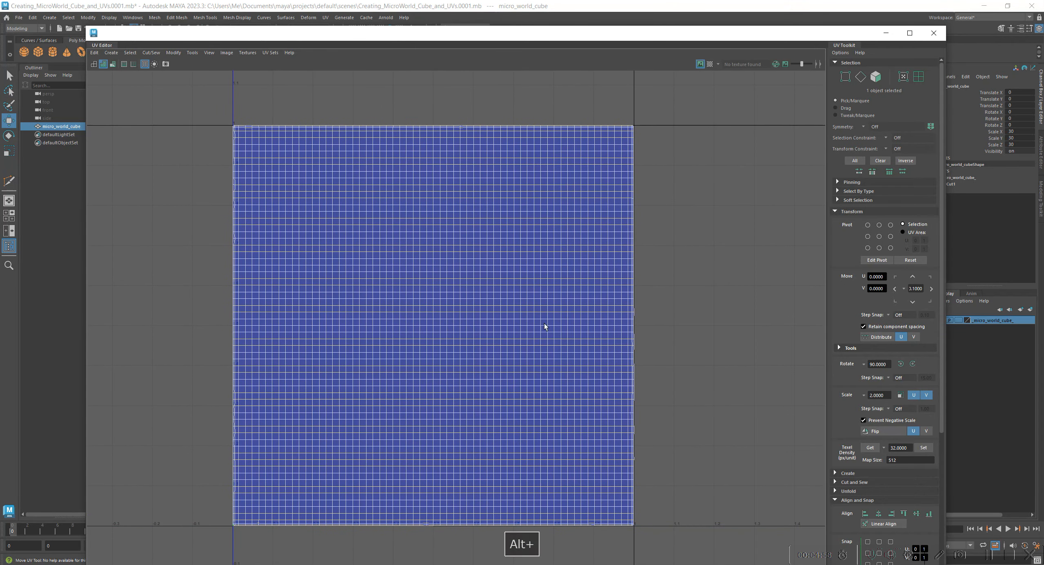
{"action": "right_click_drag", "start_coordinate": [671, 287], "coordinate": [517, 253], "text": "alt"}
{"action": "middle_click_drag", "start_coordinate": [514, 253], "coordinate": [484, 311], "text": "alt"}
{"action": "right_click_drag", "start_coordinate": [607, 249], "coordinate": [521, 212], "text": "alt"}
{"action": "middle_click_drag", "start_coordinate": [522, 205], "coordinate": [522, 253], "text": "alt"}
{"action": "right_click_drag", "start_coordinate": [522, 253], "coordinate": [522, 302], "text": "alt"}
{"action": "middle_click_drag", "start_coordinate": [522, 303], "coordinate": [489, 310], "text": "alt"}
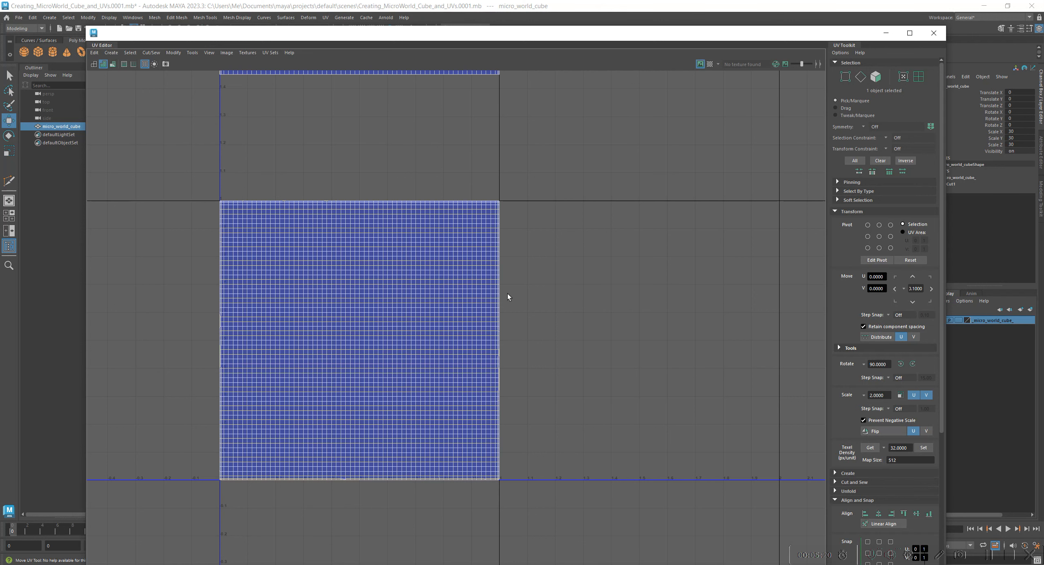
{"action": "middle_click_drag", "start_coordinate": [487, 284], "coordinate": [571, 256], "text": "alt"}
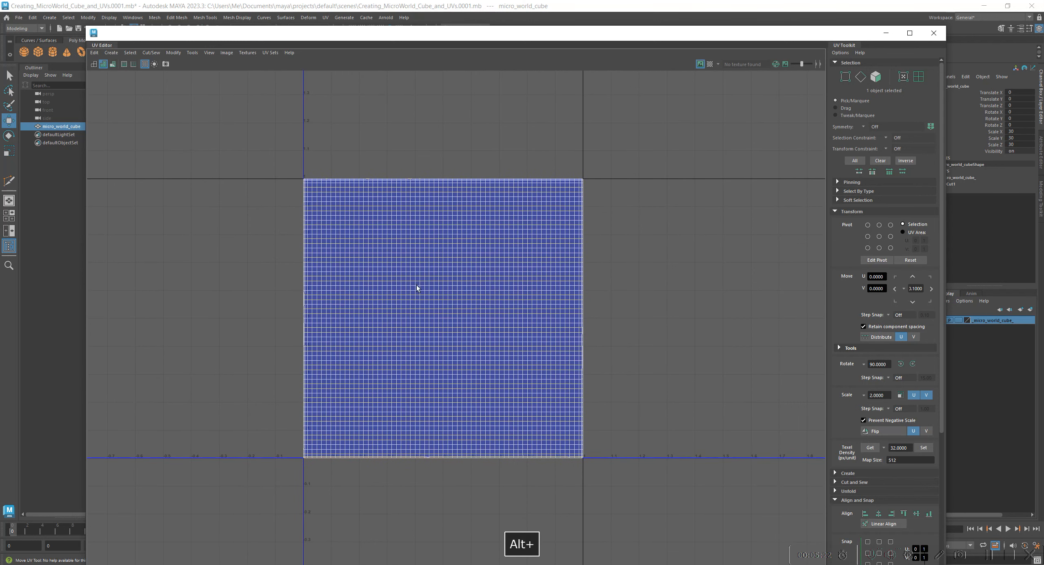
{"action": "middle_click_drag", "start_coordinate": [406, 231], "coordinate": [334, 239], "text": "alt"}
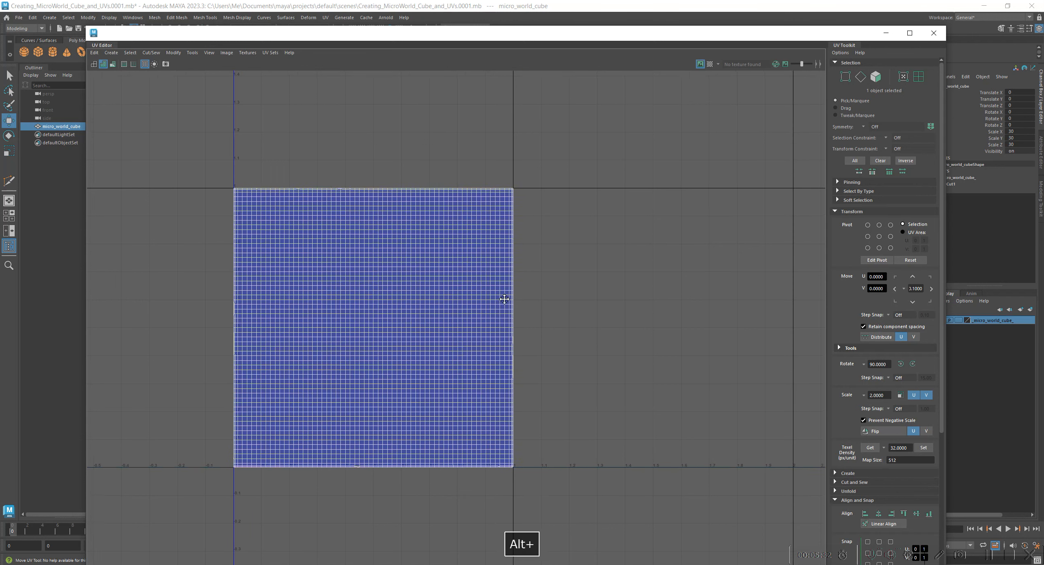
{"action": "middle_click_drag", "start_coordinate": [498, 296], "coordinate": [508, 306], "text": "alt"}
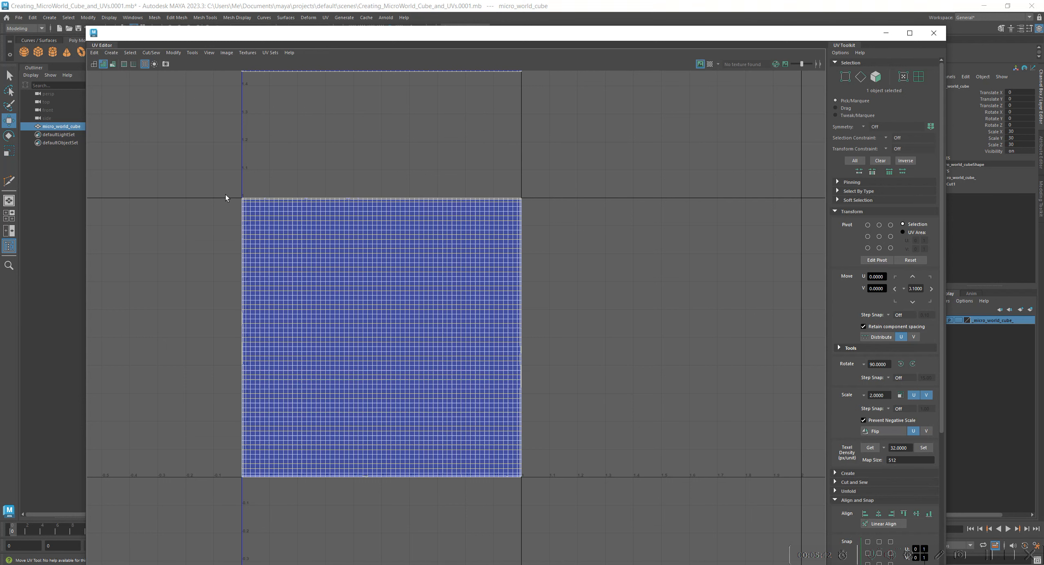
Compare the placement of the stacked side-wall UV shells with the square shell below them
{"action": "middle_click_drag", "start_coordinate": [575, 263], "coordinate": [571, 425], "text": "alt"}
{"action": "middle_click_drag", "start_coordinate": [469, 357], "coordinate": [457, 496], "text": "alt"}
{"action": "right_click_drag", "start_coordinate": [583, 302], "coordinate": [437, 261], "text": "alt"}
{"action": "middle_click_drag", "start_coordinate": [437, 265], "coordinate": [410, 300], "text": "alt"}
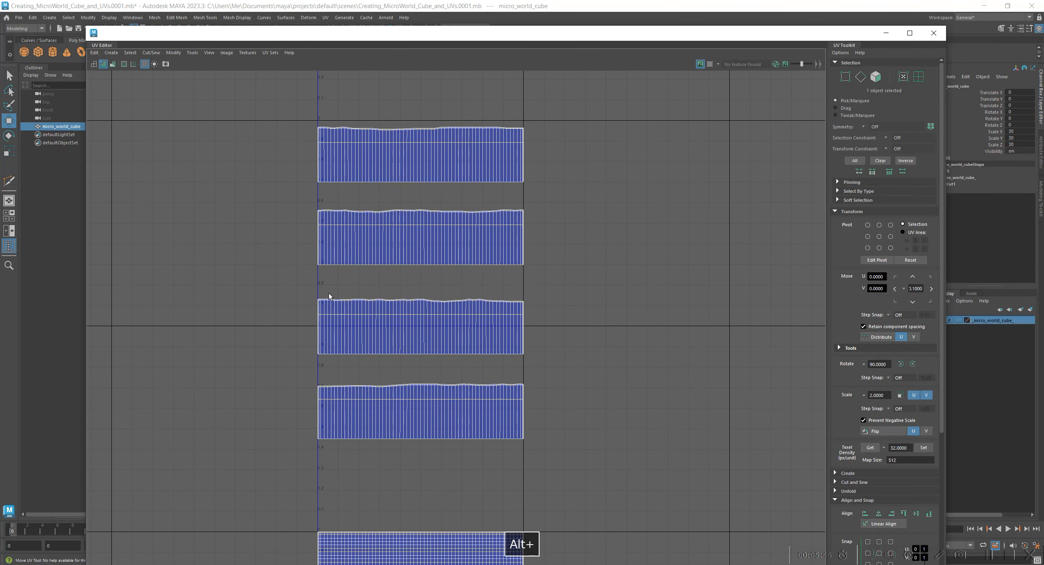
{"action": "middle_click_drag", "start_coordinate": [440, 440], "coordinate": [442, 178], "text": "alt"}
{"action": "right_click_drag", "start_coordinate": [453, 334], "coordinate": [582, 396], "text": "alt"}
{"action": "middle_click_drag", "start_coordinate": [485, 333], "coordinate": [468, 314], "text": "alt"}
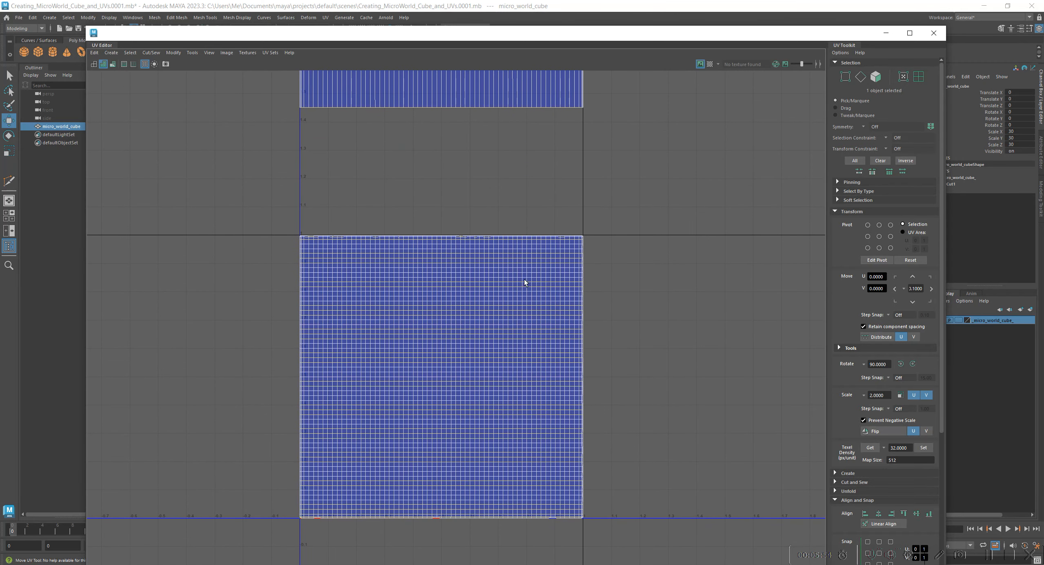
{"action": "middle_click_drag", "start_coordinate": [525, 283], "coordinate": [473, 440], "text": "alt"}
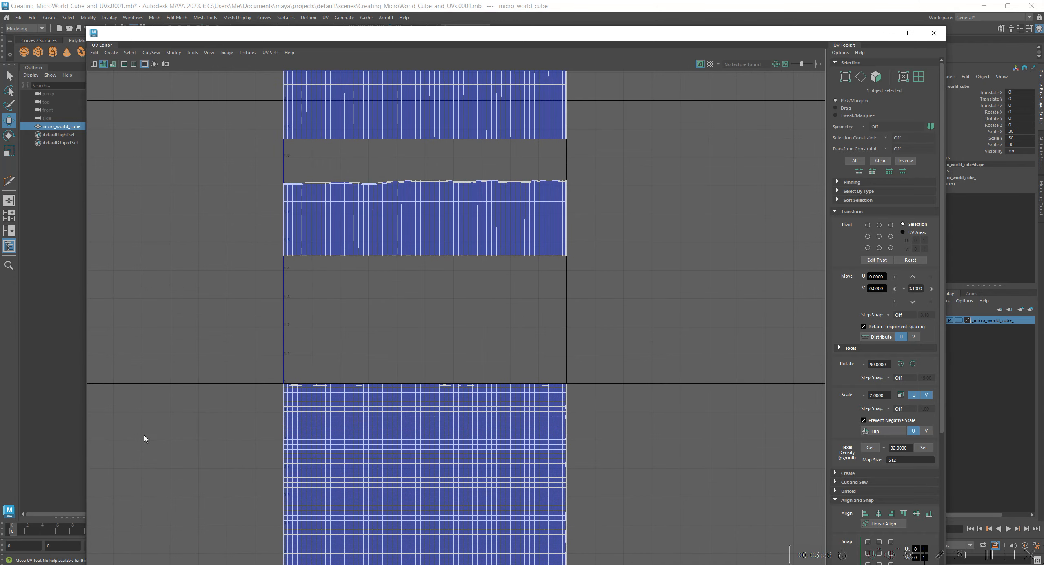
{"action": "middle_click_drag", "start_coordinate": [595, 555], "coordinate": [533, 288], "text": "alt"}
{"action": "middle_click_drag", "start_coordinate": [537, 216], "coordinate": [582, 559], "text": "alt"}
{"action": "middle_click_drag", "start_coordinate": [456, 308], "coordinate": [476, 348], "text": "alt"}
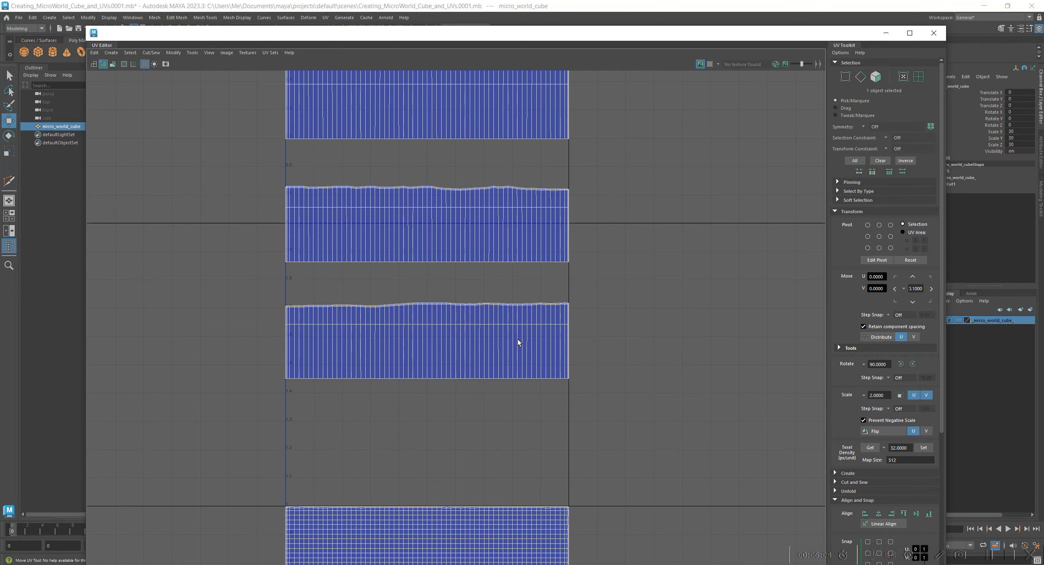
{"action": "middle_click_drag", "start_coordinate": [505, 443], "coordinate": [453, 222], "text": "alt"}
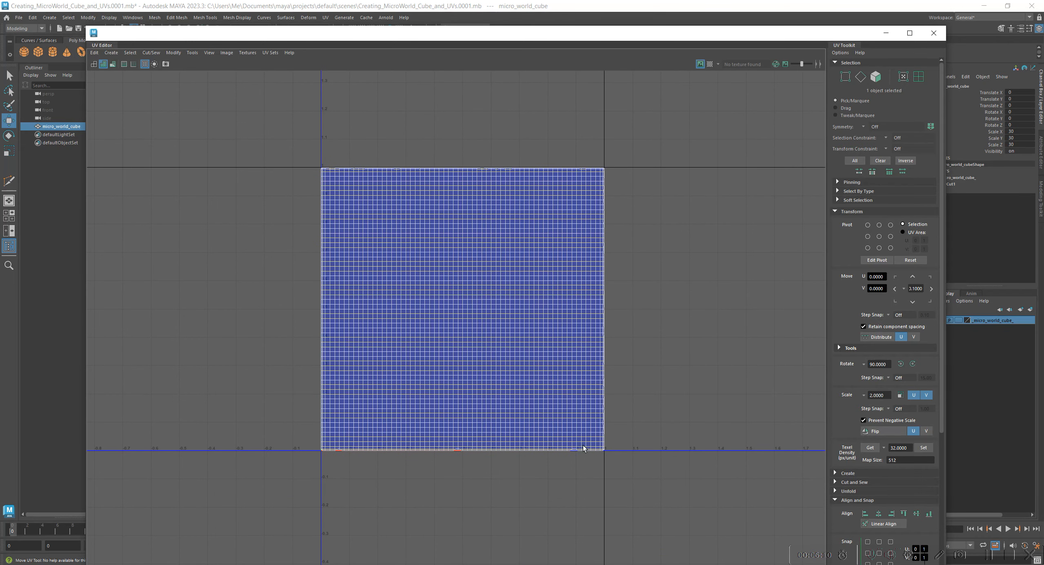
Inspect the borders and corners of the square UV shell against the tile boundaries
{"action": "middle_click_drag", "start_coordinate": [536, 305], "coordinate": [526, 349], "text": "alt"}
{"action": "right_click_drag", "start_coordinate": [526, 349], "coordinate": [631, 208], "text": "alt"}
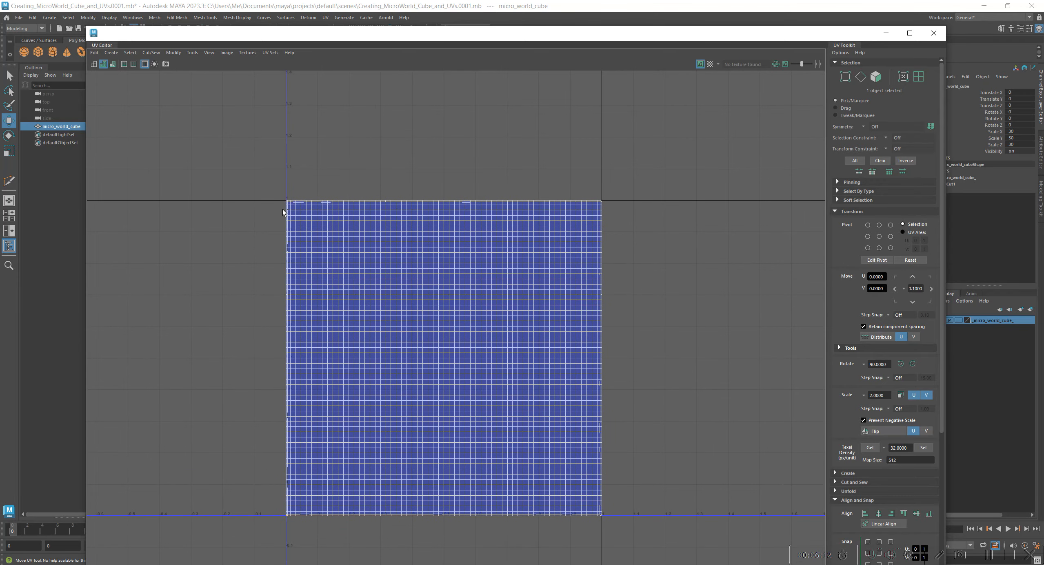
{"action": "right_click_drag", "start_coordinate": [549, 272], "coordinate": [582, 355], "text": "alt"}
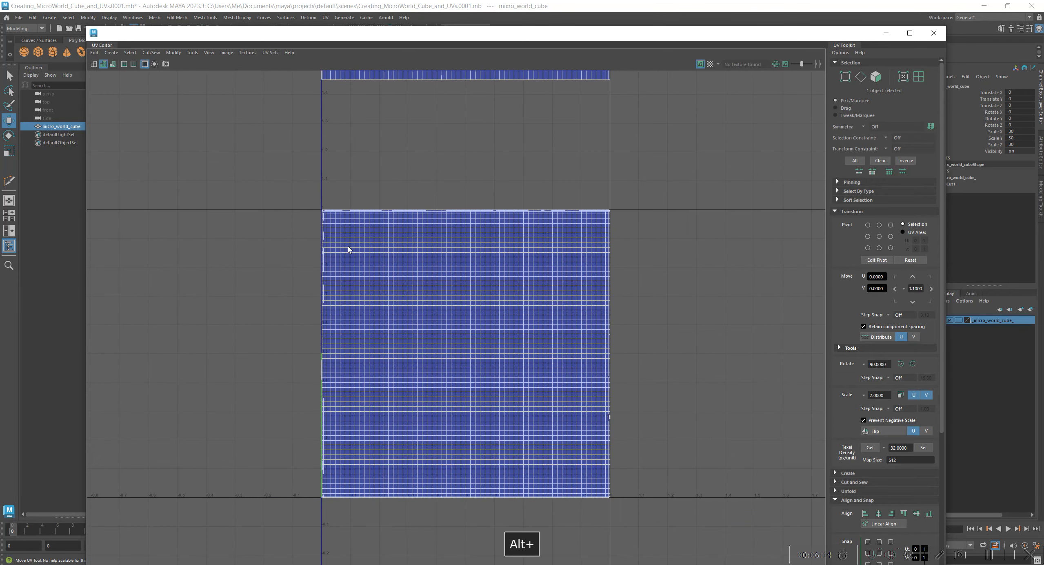
{"action": "right_click_drag", "start_coordinate": [762, 347], "coordinate": [402, 290], "text": "alt"}
{"action": "middle_click_drag", "start_coordinate": [540, 469], "coordinate": [505, 318], "text": "alt"}
{"action": "right_click_drag", "start_coordinate": [506, 318], "coordinate": [594, 246], "text": "alt"}
{"action": "middle_click_drag", "start_coordinate": [557, 227], "coordinate": [430, 256], "text": "alt"}
{"action": "right_click_drag", "start_coordinate": [430, 259], "coordinate": [587, 312], "text": "alt"}
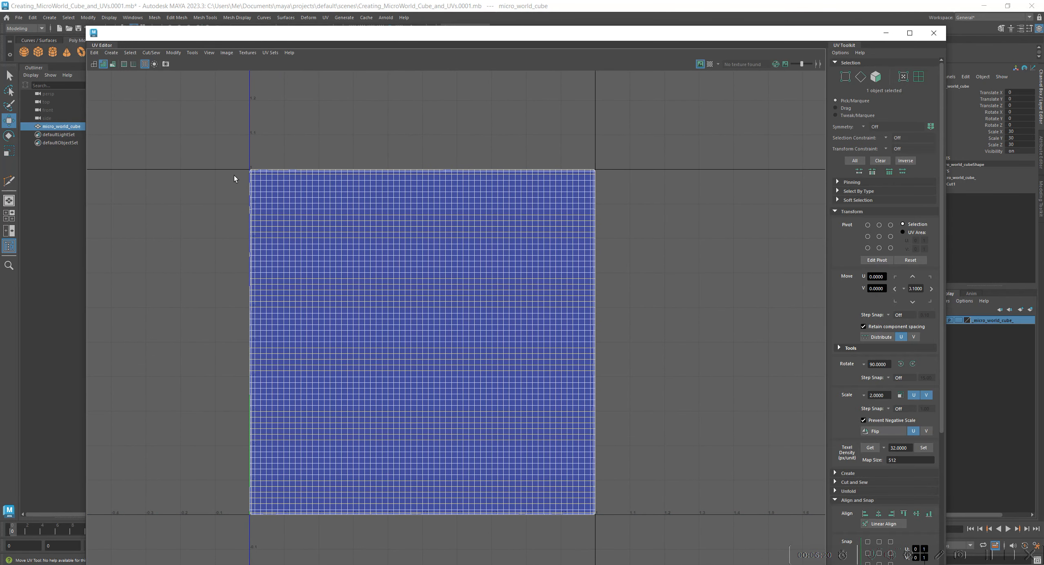
{"action": "middle_click_drag", "start_coordinate": [334, 287], "coordinate": [493, 435], "text": "alt"}
{"action": "right_click_drag", "start_coordinate": [493, 436], "coordinate": [118, 412], "text": "alt"}
{"action": "middle_click_drag", "start_coordinate": [324, 351], "coordinate": [305, 303], "text": "alt"}
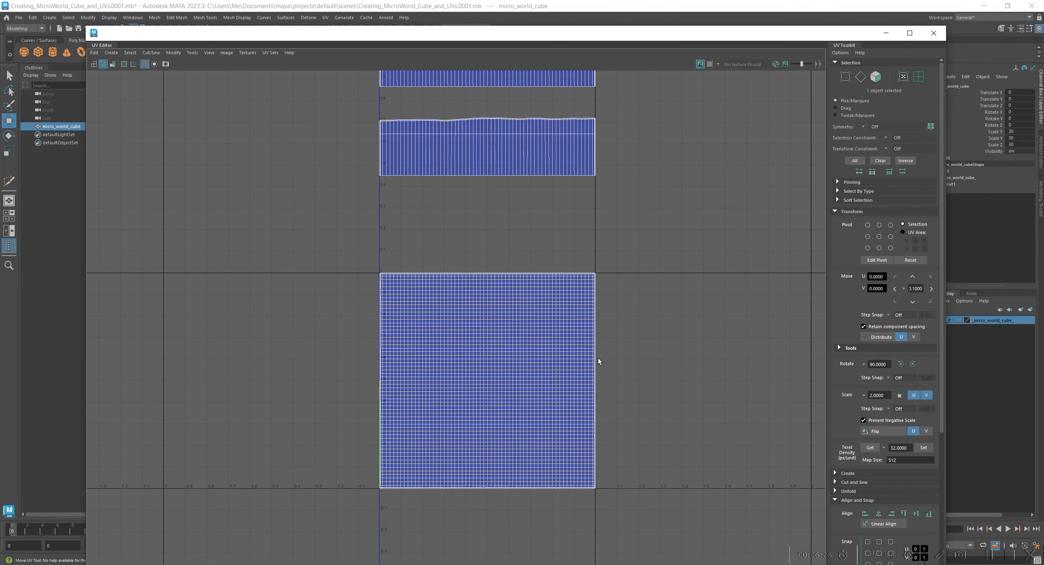
Open the UV Snapshot options, widen the dialog and change the output file name to test_example in the images folder
{"action": "mouse_move", "coordinate": [242, 41]}
{"action": "left_mouse_down"}
{"action": "mouse_move", "coordinate": [230, 24]}
{"action": "mouse_move", "coordinate": [226, 36]}
{"action": "left_mouse_up"}
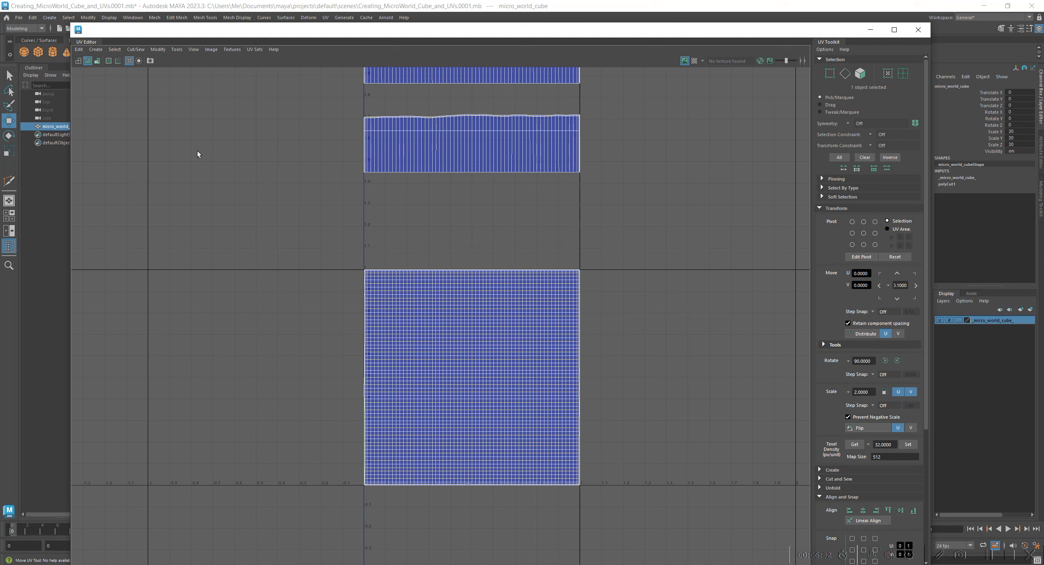
{"action": "left_click", "coordinate": [150, 60]}
{"action": "left_click_drag", "start_coordinate": [152, 85], "coordinate": [133, 118]}
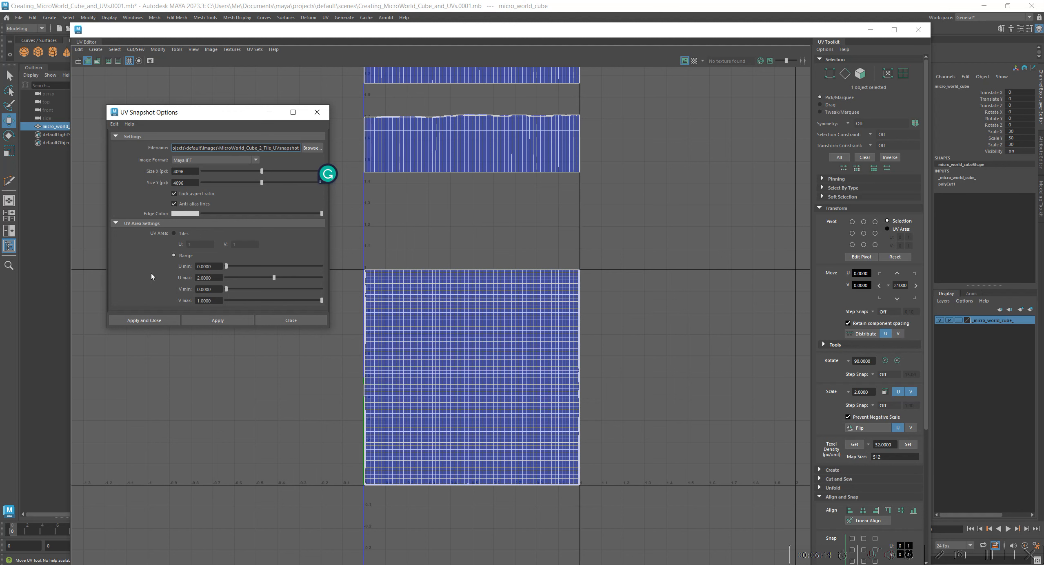
{"action": "left_click_drag", "start_coordinate": [329, 187], "coordinate": [402, 190]}
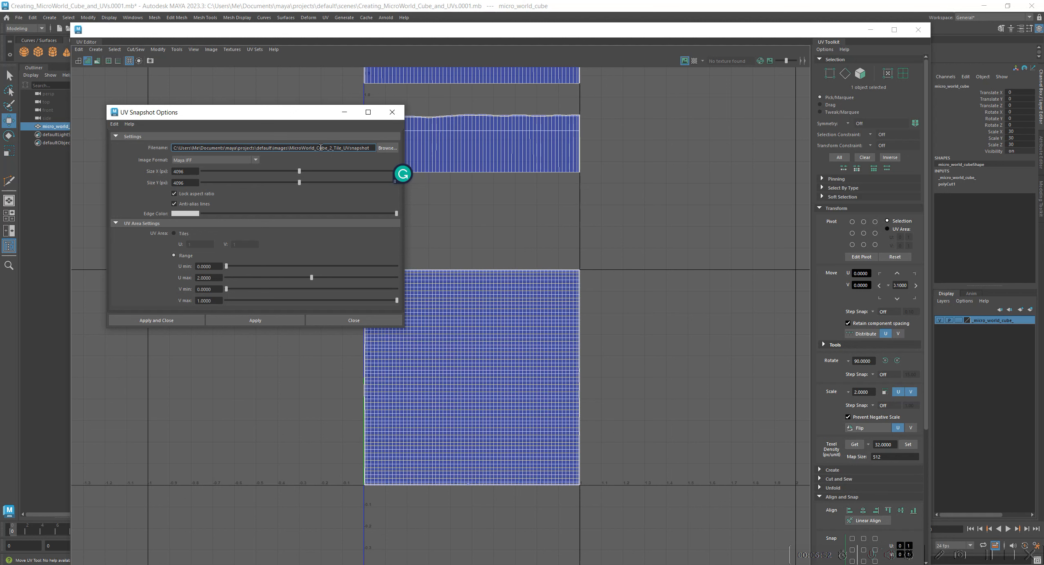
{"action": "double_click", "coordinate": [302, 147]}
{"action": "type", "text": "tes"}
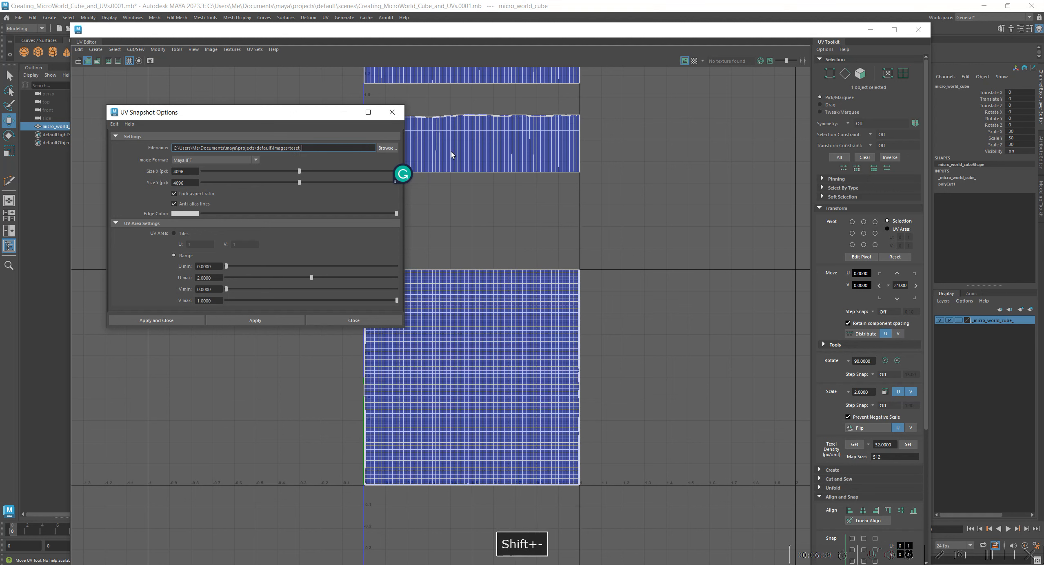
{"action": "type", "text": "t_example"}
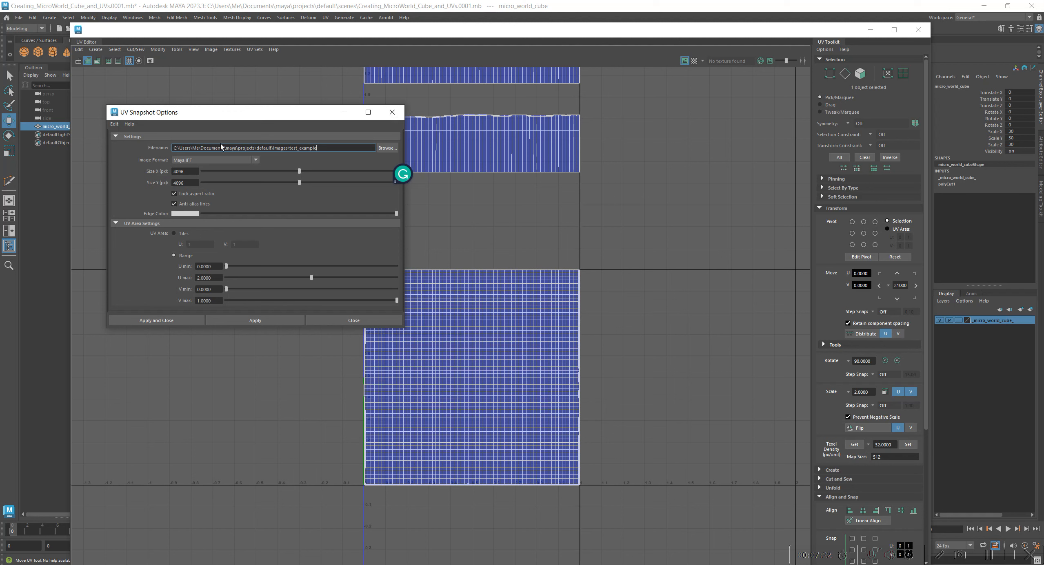
Try a UV snapshot size of 512 px and set it to 1024 by 1024 px
{"action": "double_click", "coordinate": [195, 172]}
{"action": "type", "text": "512"}
{"action": "key", "text": "Return"}
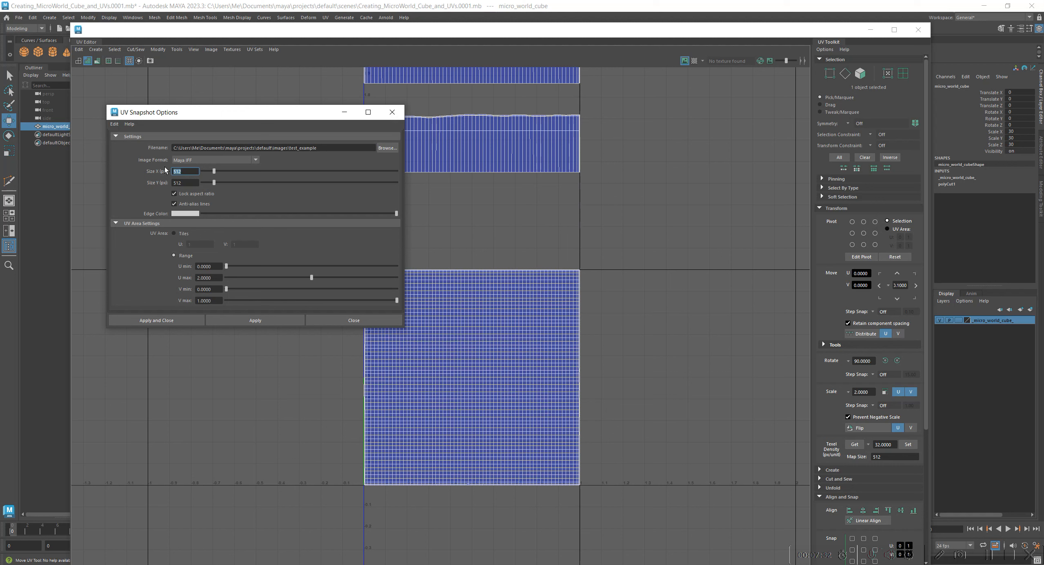
{"action": "type", "text": "1024"}
{"action": "key", "text": "Return"}
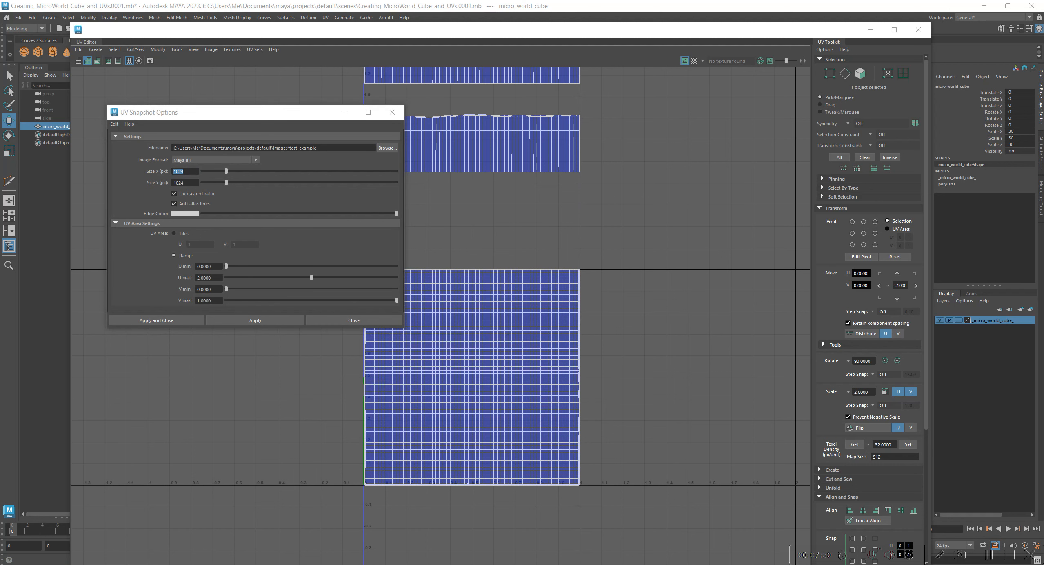
Switch to the Calculator and multiply 1024 by 4 to work out the larger snapshot size
{"action": "left_click_drag", "start_coordinate": [317, 158], "coordinate": [342, 153]}
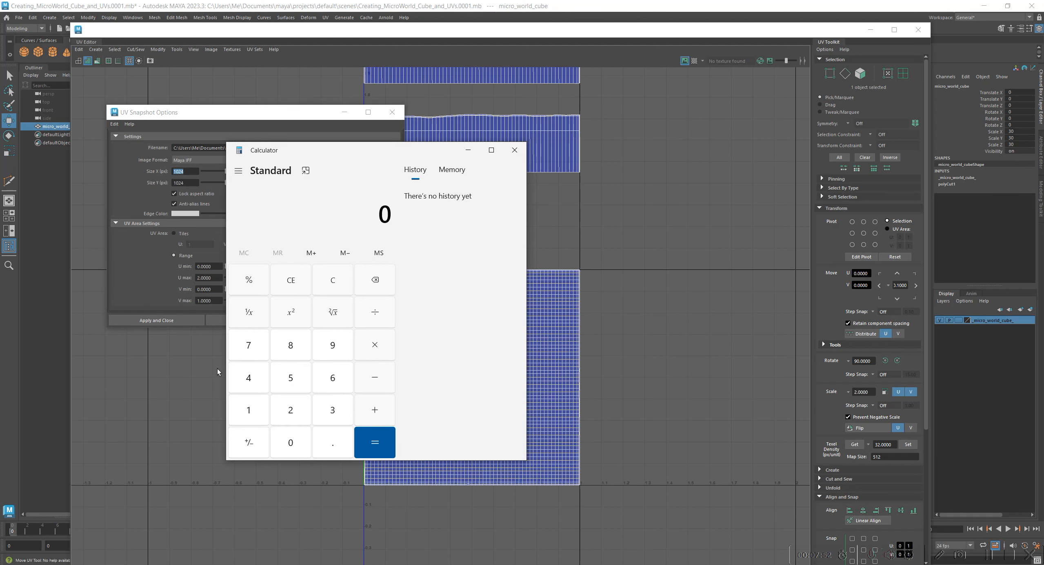
{"action": "left_click", "coordinate": [253, 401]}
{"action": "left_click", "coordinate": [287, 440]}
{"action": "left_click", "coordinate": [289, 411]}
{"action": "left_click", "coordinate": [252, 376]}
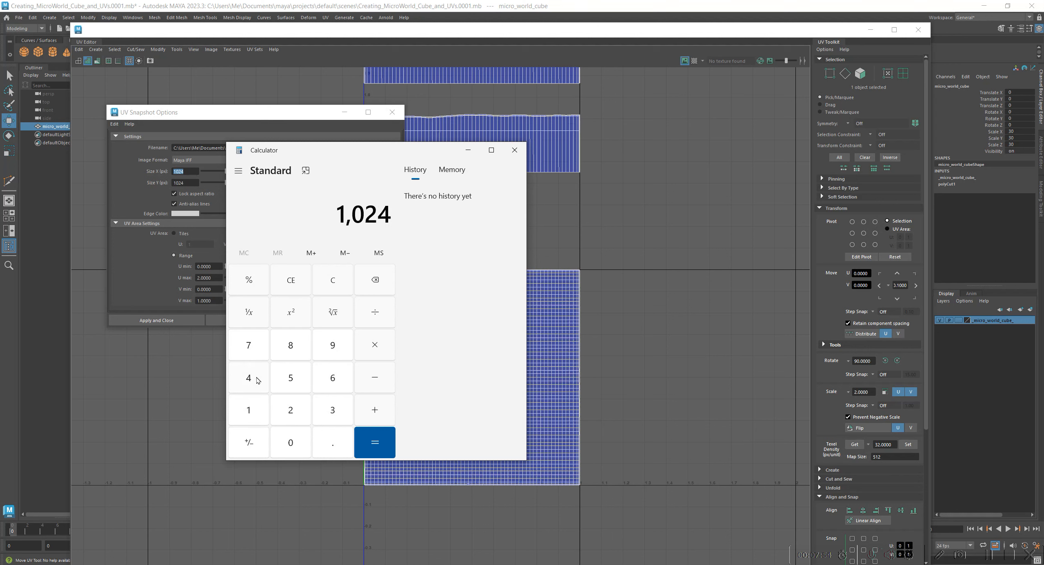
{"action": "left_click", "coordinate": [363, 353]}
{"action": "left_click", "coordinate": [247, 383]}
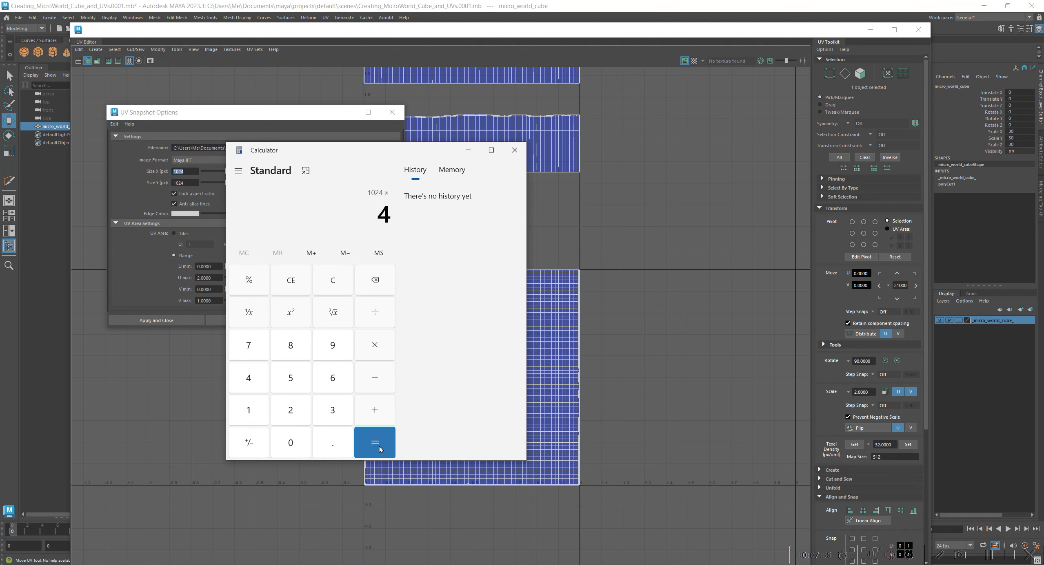
{"action": "left_click", "coordinate": [374, 442]}
{"action": "left_click_drag", "start_coordinate": [331, 153], "coordinate": [327, 187]}
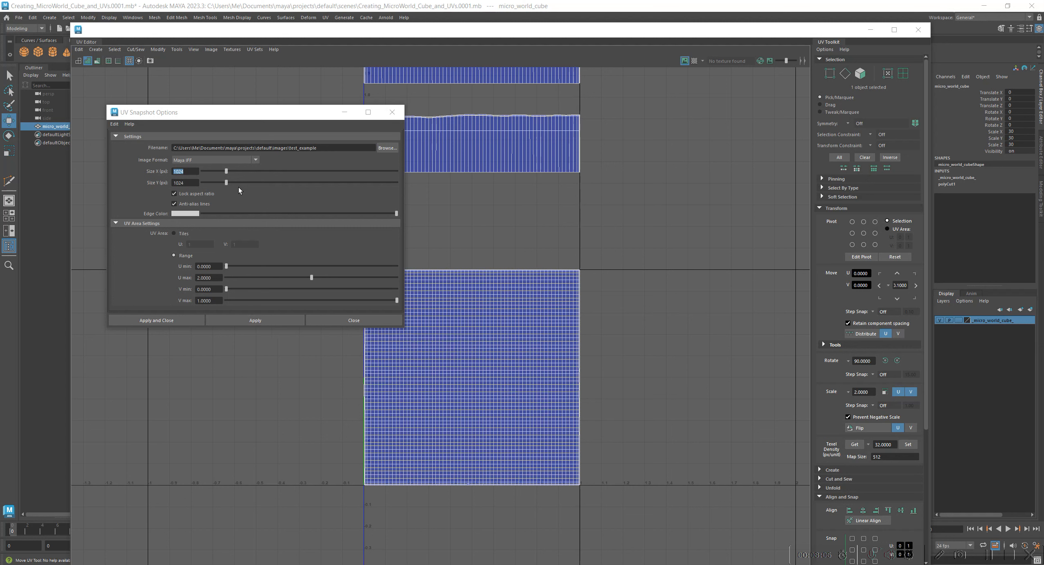
Make the UV Snapshot options dialog taller, set the snapshot size to 4096 by 4096 px and close the dialog without exporting
{"action": "key", "text": "Tab"}
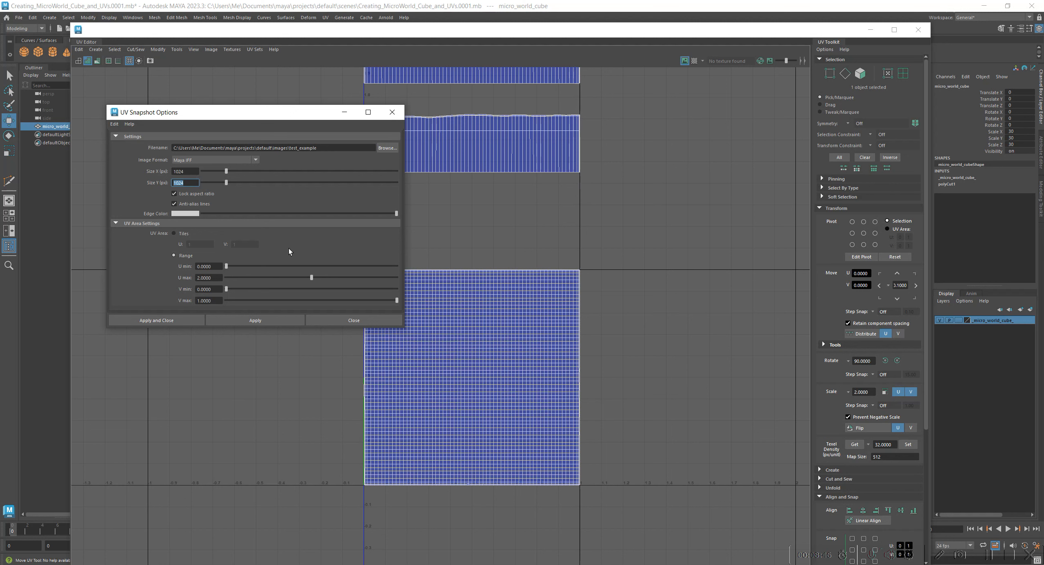
{"action": "left_click_drag", "start_coordinate": [402, 327], "coordinate": [411, 362]}
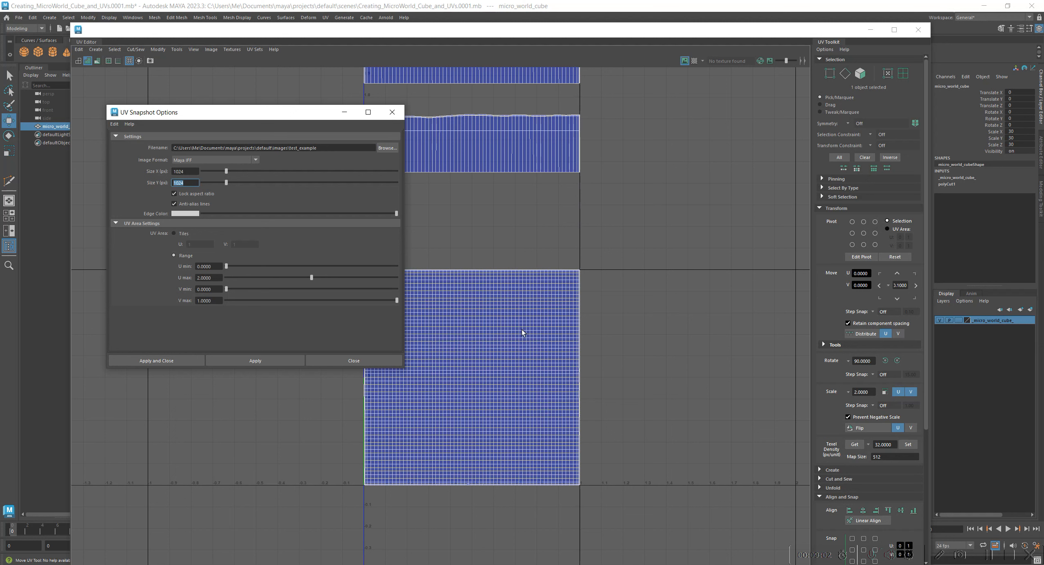
{"action": "left_click_drag", "start_coordinate": [311, 117], "coordinate": [271, 93]}
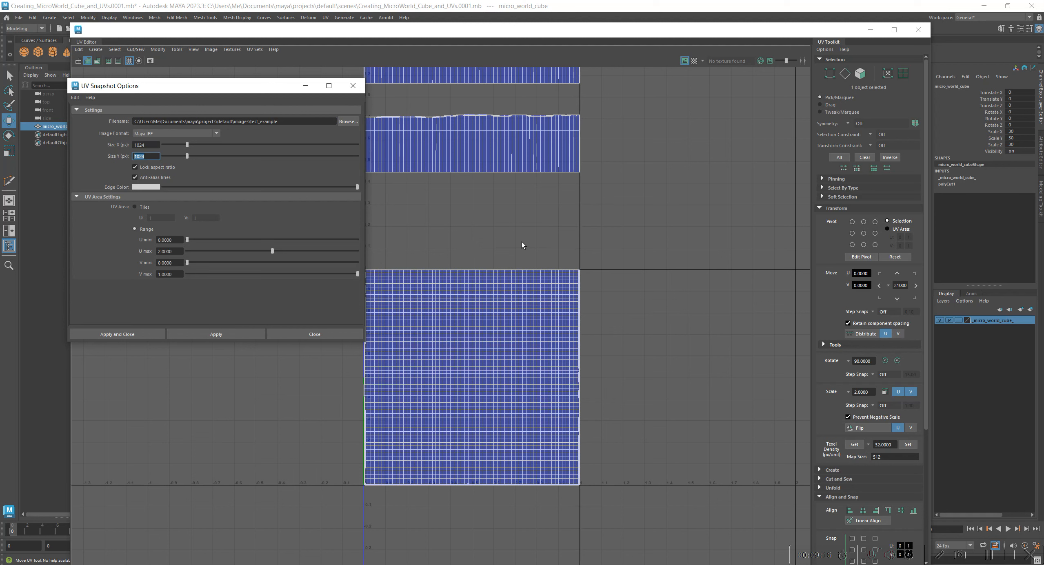
{"action": "left_click", "coordinate": [149, 144]}
{"action": "type", "text": "4096"}
{"action": "key", "text": "Return"}
{"action": "left_click_drag", "start_coordinate": [238, 92], "coordinate": [206, 88]}
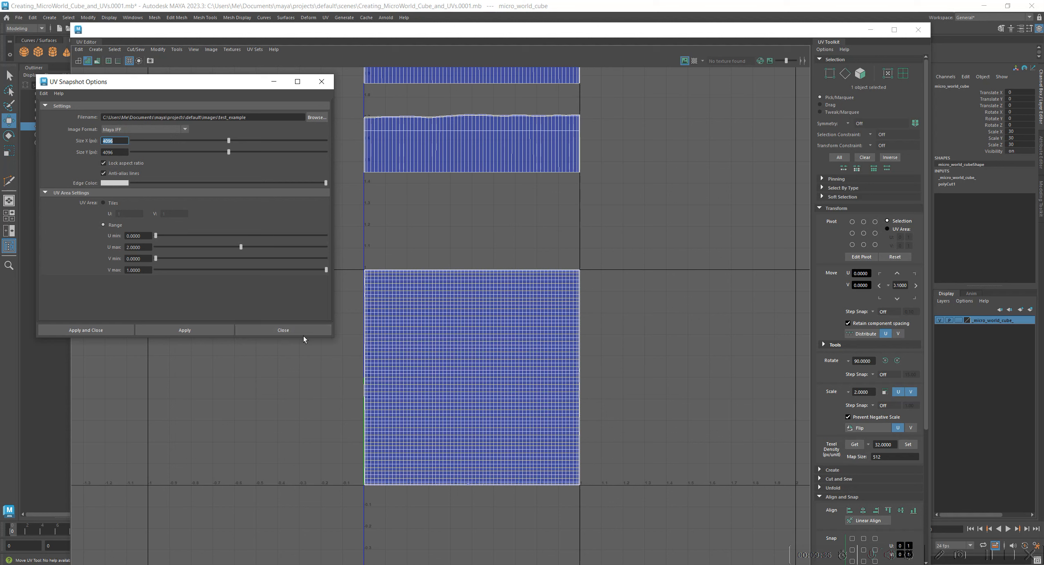
{"action": "left_click", "coordinate": [282, 330]}
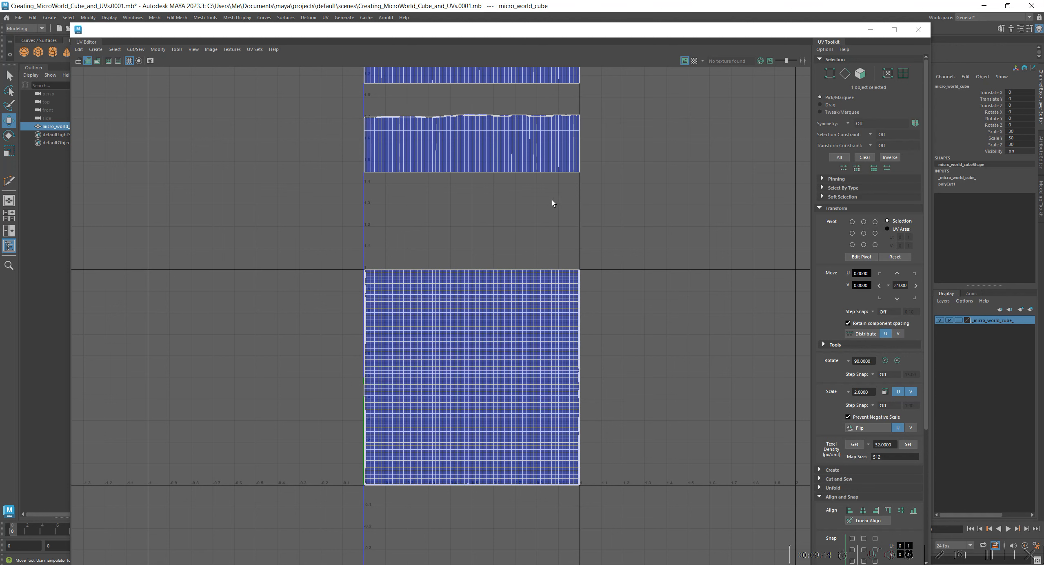
Try moving the four stacked side-wall UV shells together and undo the move
{"action": "middle_click_drag", "start_coordinate": [611, 230], "coordinate": [608, 290], "text": "alt"}
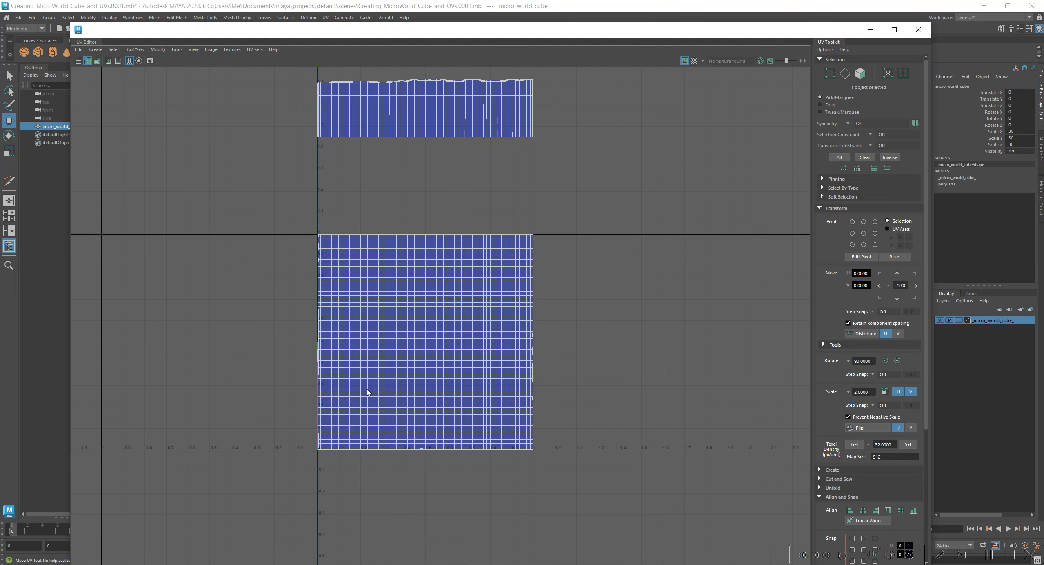
{"action": "middle_click_drag", "start_coordinate": [505, 216], "coordinate": [508, 564], "text": "alt"}
{"action": "middle_click_drag", "start_coordinate": [547, 324], "coordinate": [563, 218], "text": "alt"}
{"action": "left_click_drag", "start_coordinate": [588, 404], "coordinate": [266, 61]}
{"action": "middle_click_drag", "start_coordinate": [413, 220], "coordinate": [401, 244], "text": "alt"}
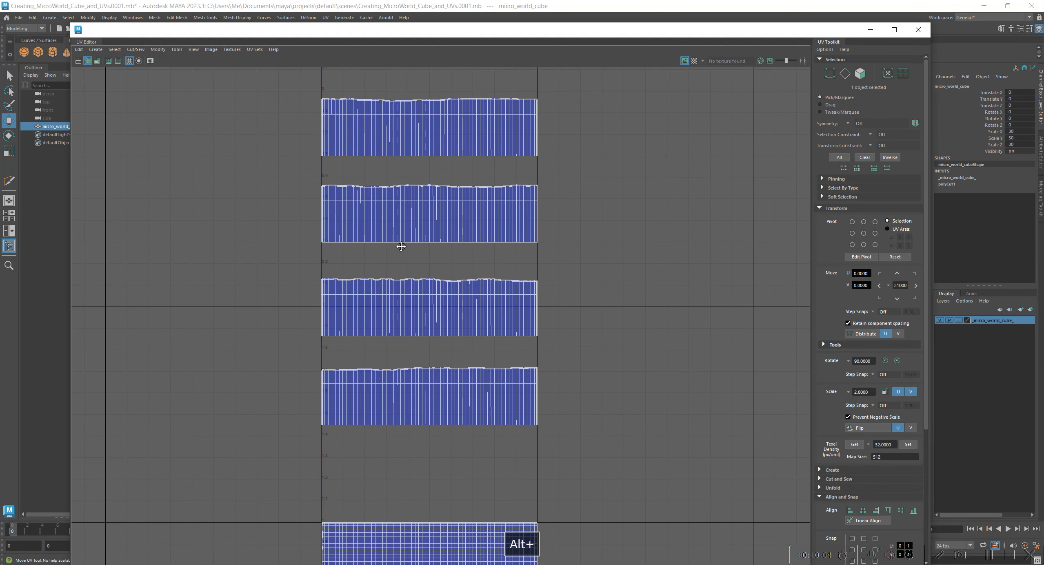
{"action": "right_click_drag", "start_coordinate": [393, 210], "coordinate": [520, 200]}
{"action": "left_click_drag", "start_coordinate": [573, 450], "coordinate": [293, 122]}
{"action": "left_click_drag", "start_coordinate": [427, 256], "coordinate": [407, 275]}
{"action": "key", "text": "ctrl+z"}
Try moving the square UV shell below the walls, undo the move and clear the selection
{"action": "middle_click_drag", "start_coordinate": [455, 344], "coordinate": [462, 118], "text": "alt"}
{"action": "left_click_drag", "start_coordinate": [261, 259], "coordinate": [653, 563]}
{"action": "left_click_drag", "start_coordinate": [440, 413], "coordinate": [450, 397]}
{"action": "key", "text": "ctrl+z"}
{"action": "middle_click_drag", "start_coordinate": [506, 407], "coordinate": [512, 396], "text": "alt"}
{"action": "left_click", "coordinate": [652, 391]}
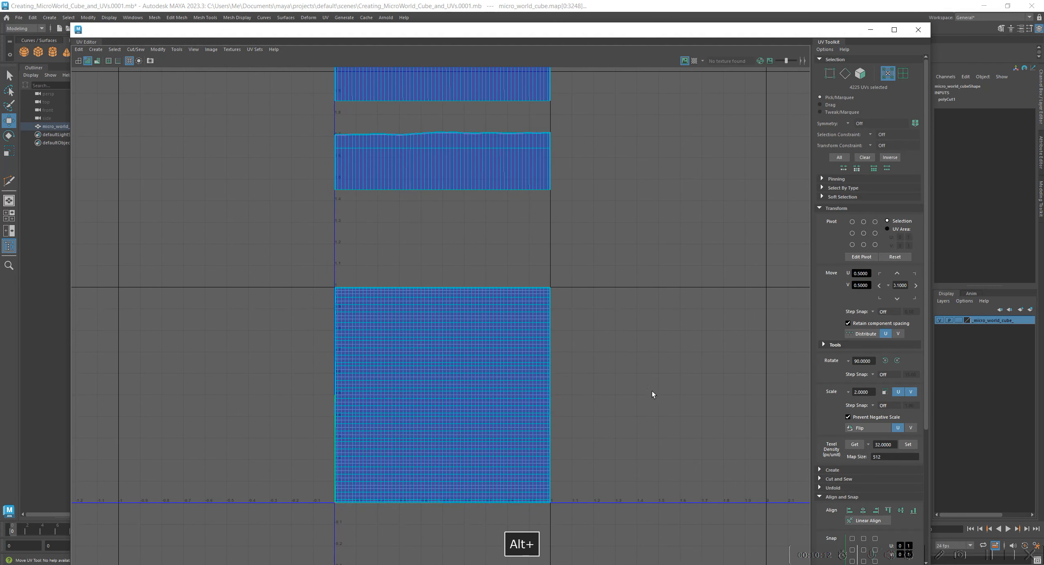
Detach the UV Sets commands as a floating window and place it beside the UV shells
{"action": "middle_click_drag", "start_coordinate": [638, 281], "coordinate": [675, 363], "text": "alt"}
{"action": "middle_click_drag", "start_coordinate": [610, 310], "coordinate": [537, 218], "text": "alt"}
{"action": "right_click_drag", "start_coordinate": [621, 262], "coordinate": [610, 254], "text": "alt"}
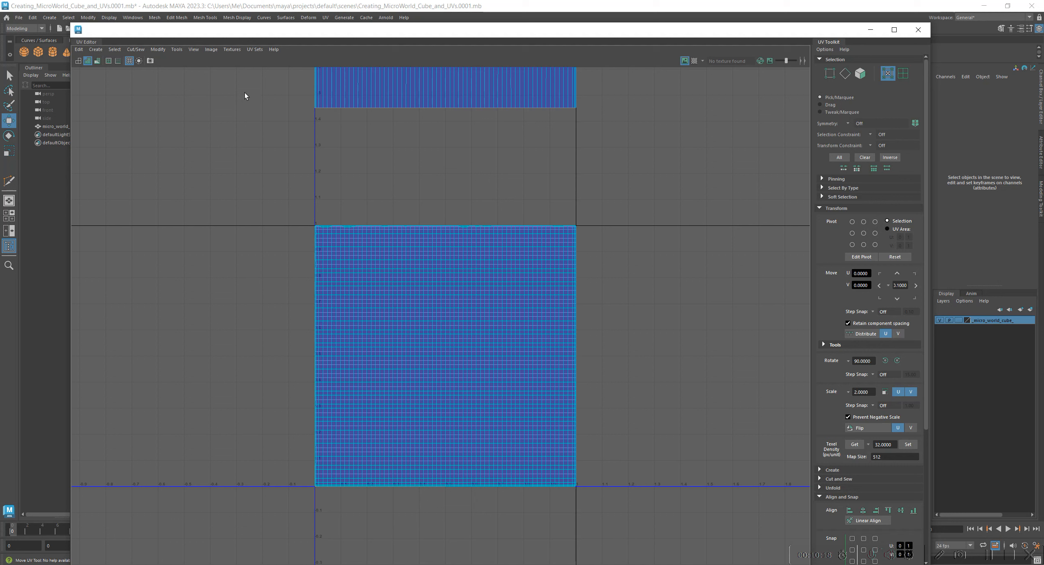
{"action": "left_click", "coordinate": [255, 51]}
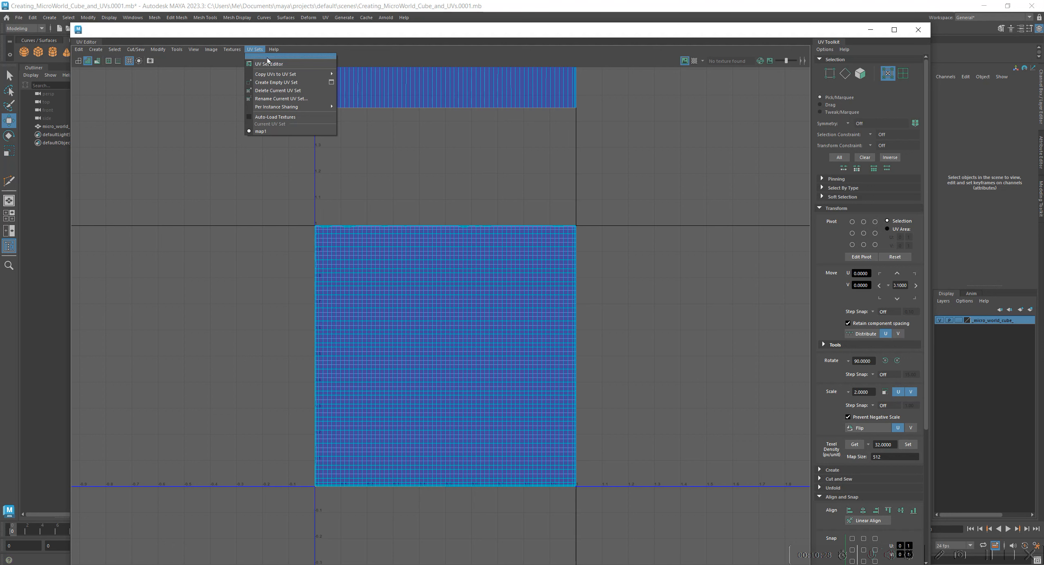
{"action": "left_click", "coordinate": [290, 55]}
{"action": "left_click_drag", "start_coordinate": [127, 167], "coordinate": [183, 134]}
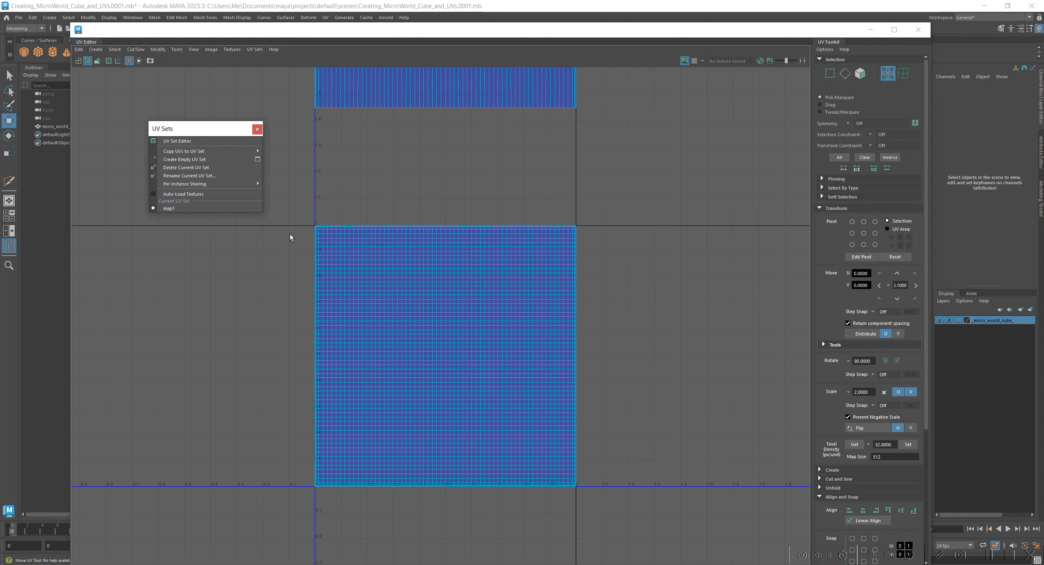
Examine the stacked side-wall UV shells and the square shell below them as two separate parts of the layout
{"action": "middle_click_drag", "start_coordinate": [547, 175], "coordinate": [554, 466], "text": "alt"}
{"action": "middle_click_drag", "start_coordinate": [480, 390], "coordinate": [472, 195], "text": "alt"}
{"action": "right_click_drag", "start_coordinate": [473, 195], "coordinate": [603, 240], "text": "alt"}
{"action": "middle_click_drag", "start_coordinate": [382, 271], "coordinate": [355, 372], "text": "alt"}
{"action": "middle_click_drag", "start_coordinate": [515, 175], "coordinate": [527, 367], "text": "alt"}
{"action": "mouse_move", "coordinate": [532, 172]}
{"action": "middle_mouse_down", "text": "alt"}
{"action": "mouse_move", "coordinate": [540, 317]}
{"action": "mouse_move", "coordinate": [522, 442]}
{"action": "middle_mouse_up", "text": "alt"}
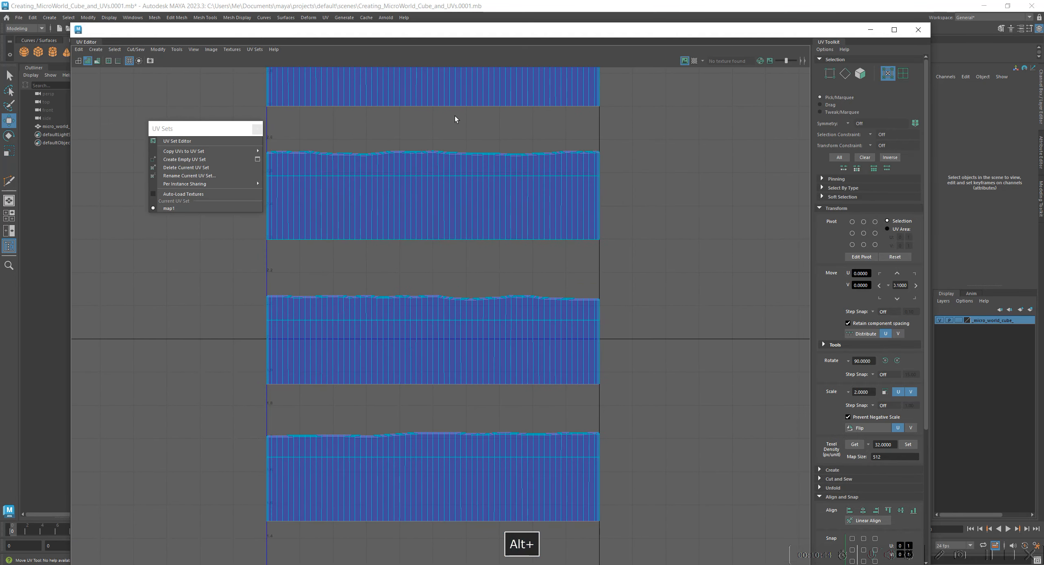
{"action": "right_click_drag", "start_coordinate": [503, 468], "coordinate": [487, 463], "text": "alt"}
{"action": "middle_click_drag", "start_coordinate": [506, 465], "coordinate": [504, 240], "text": "alt"}
{"action": "middle_click_drag", "start_coordinate": [521, 440], "coordinate": [518, 253], "text": "alt"}
{"action": "right_click_drag", "start_coordinate": [481, 380], "coordinate": [498, 392], "text": "alt"}
{"action": "middle_click_drag", "start_coordinate": [498, 393], "coordinate": [506, 279], "text": "alt"}
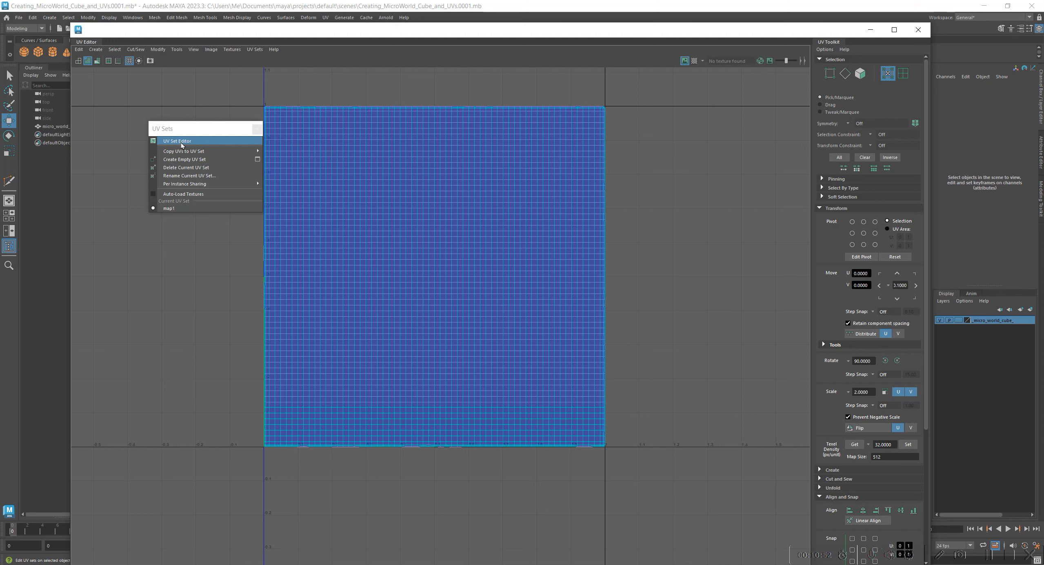
Close the floating UV Sets window, detach it again and place it beside the square UV shell
{"action": "mouse_move", "coordinate": [212, 128]}
{"action": "left_mouse_down"}
{"action": "mouse_move", "coordinate": [191, 125]}
{"action": "mouse_move", "coordinate": [205, 122]}
{"action": "left_mouse_up"}
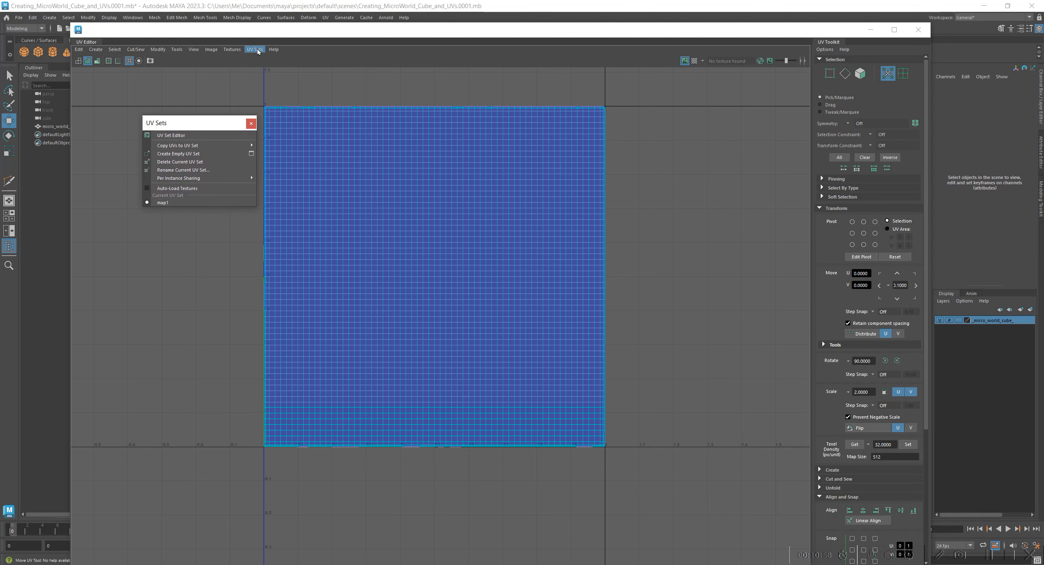
{"action": "left_click", "coordinate": [256, 49]}
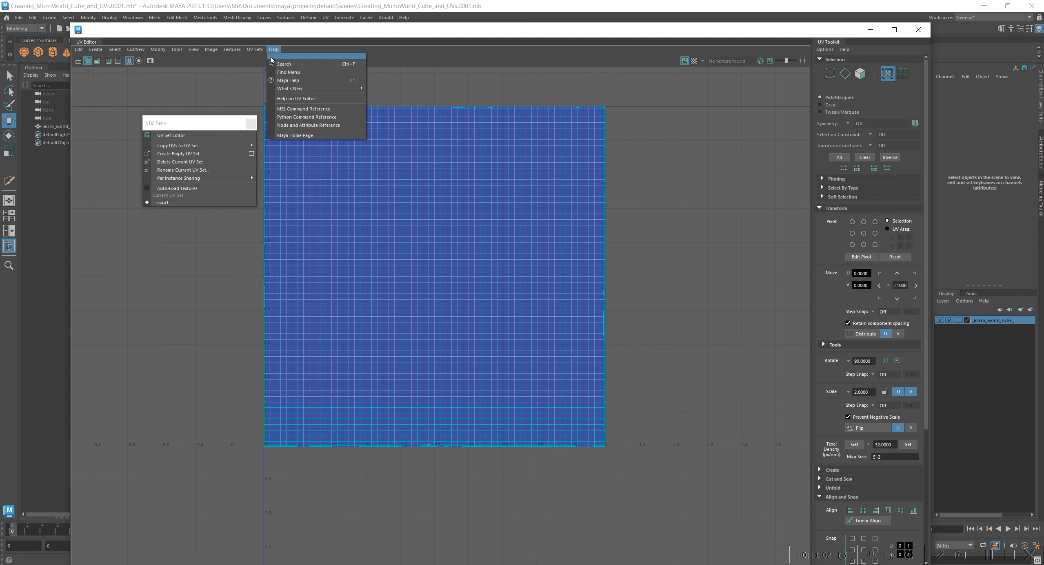
{"action": "left_click", "coordinate": [252, 128]}
{"action": "left_click", "coordinate": [251, 128]}
{"action": "left_click", "coordinate": [256, 50]}
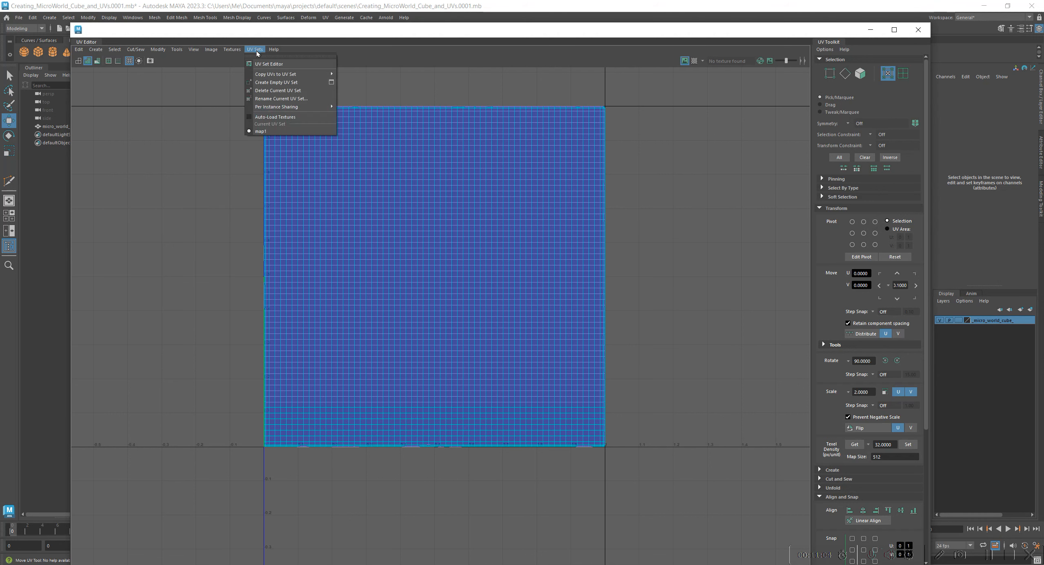
{"action": "left_click", "coordinate": [268, 54]}
{"action": "left_click_drag", "start_coordinate": [280, 45], "coordinate": [176, 139]}
{"action": "mouse_move", "coordinate": [186, 146]}
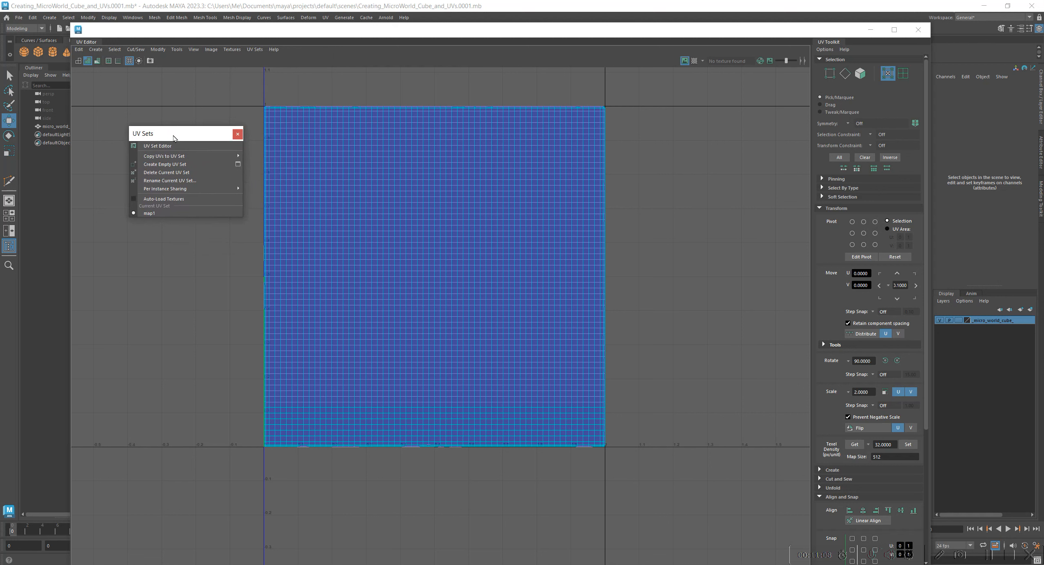
Open the UV Set Editor and place it below the floating UV Sets window
{"action": "left_click", "coordinate": [164, 147]}
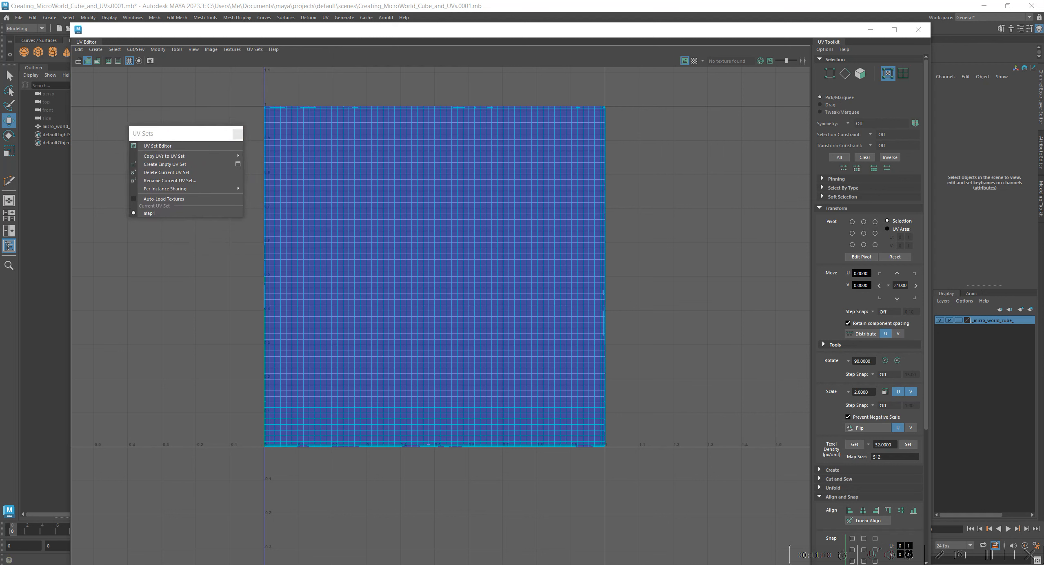
{"action": "left_click_drag", "start_coordinate": [184, 201], "coordinate": [152, 241]}
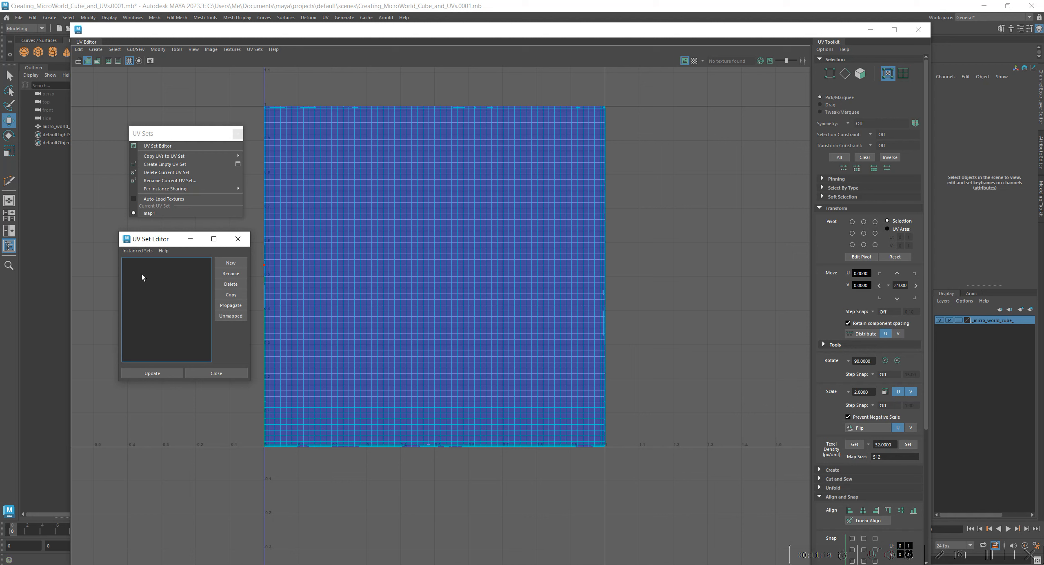
{"action": "left_click", "coordinate": [157, 214]}
{"action": "right_click", "coordinate": [310, 209]}
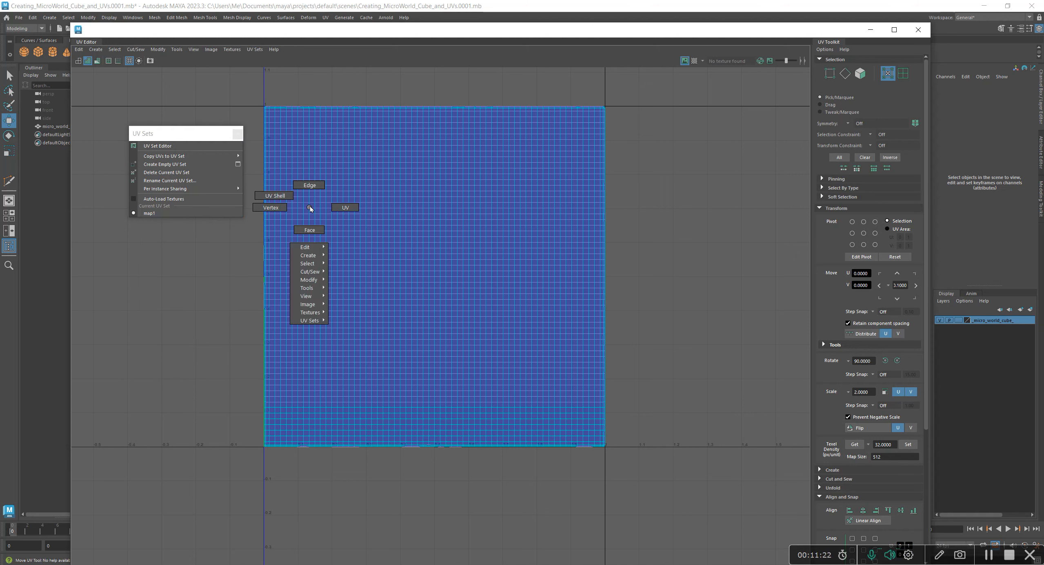
{"action": "left_click", "coordinate": [169, 148]}
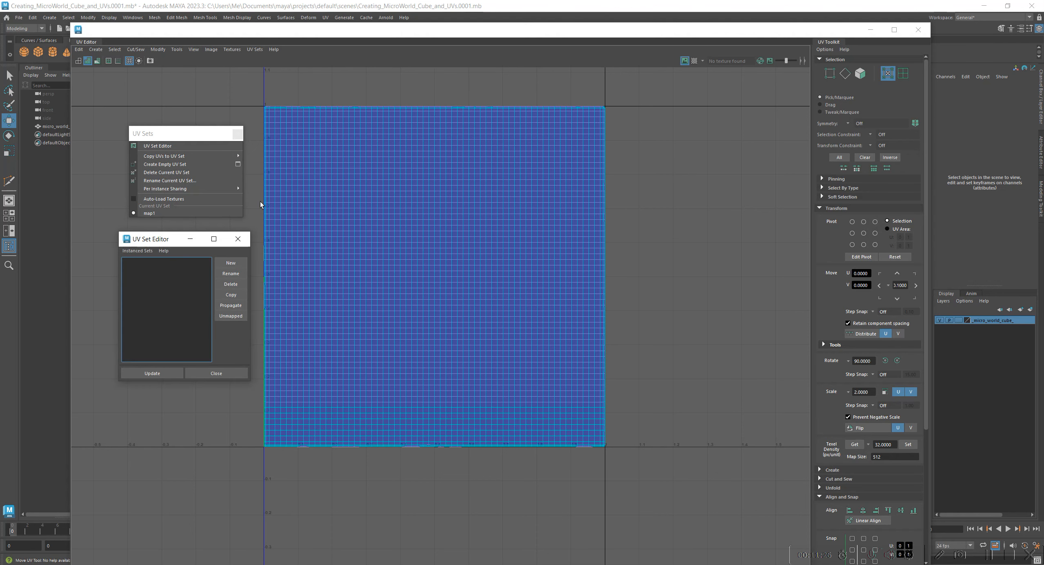
Move the UV Editor aside and put micro_world_cube in object mode so the UV Set Editor lists its sets
{"action": "left_click_drag", "start_coordinate": [297, 37], "coordinate": [657, 111]}
{"action": "right_click_drag", "start_coordinate": [295, 289], "coordinate": [429, 208]}
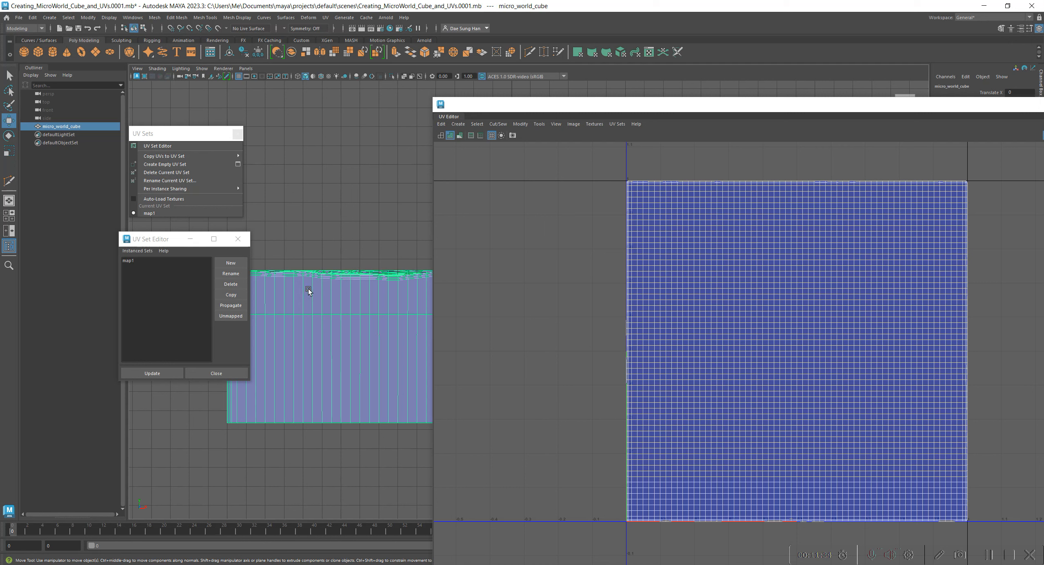
{"action": "left_click_drag", "start_coordinate": [154, 240], "coordinate": [71, 245]}
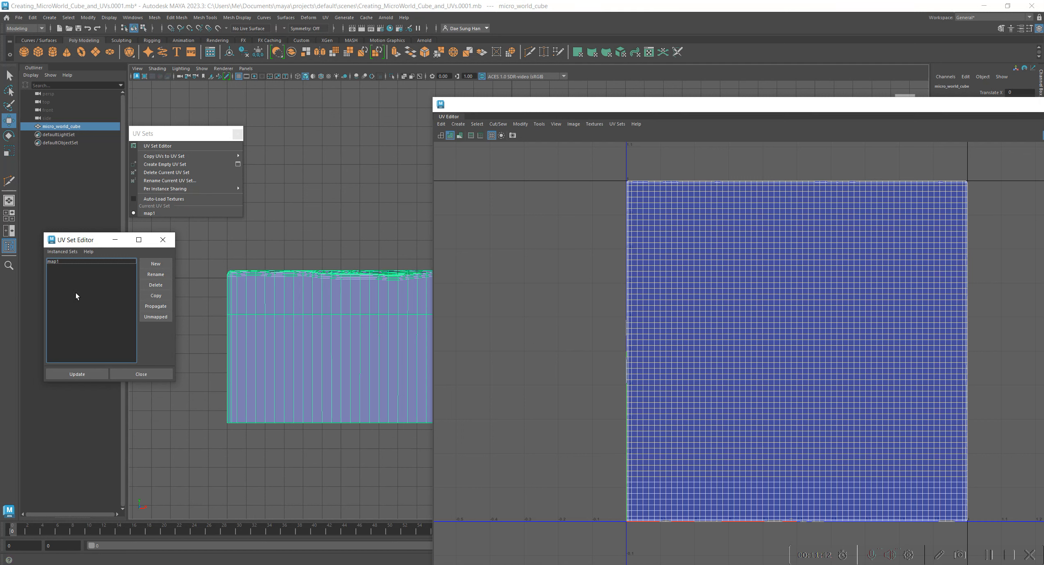
Create a new UV set on micro_world_cube named cube_side_walls_uv and switch back to map1
{"action": "left_click", "coordinate": [156, 263]}
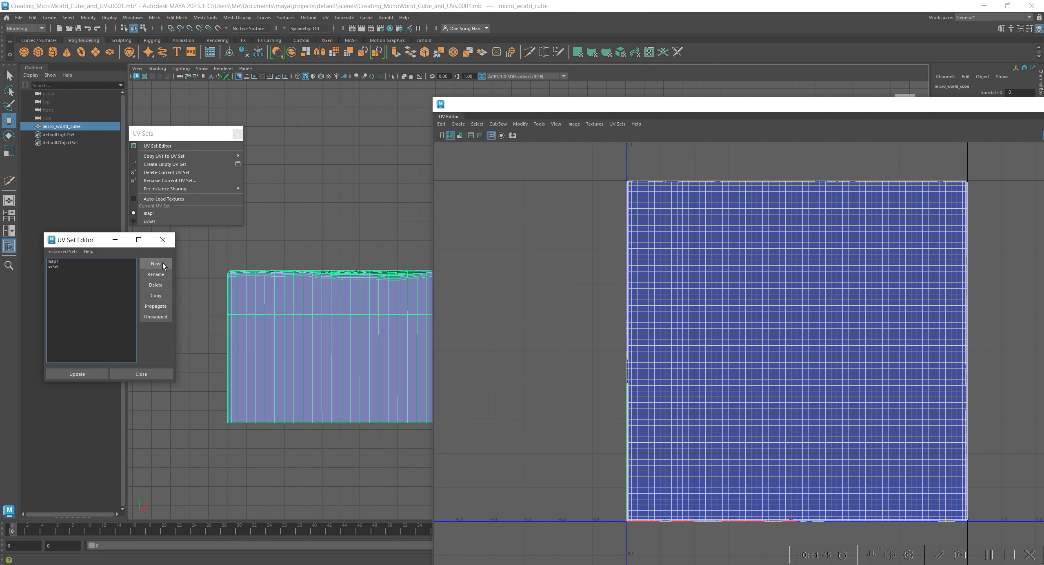
{"action": "left_click", "coordinate": [50, 266]}
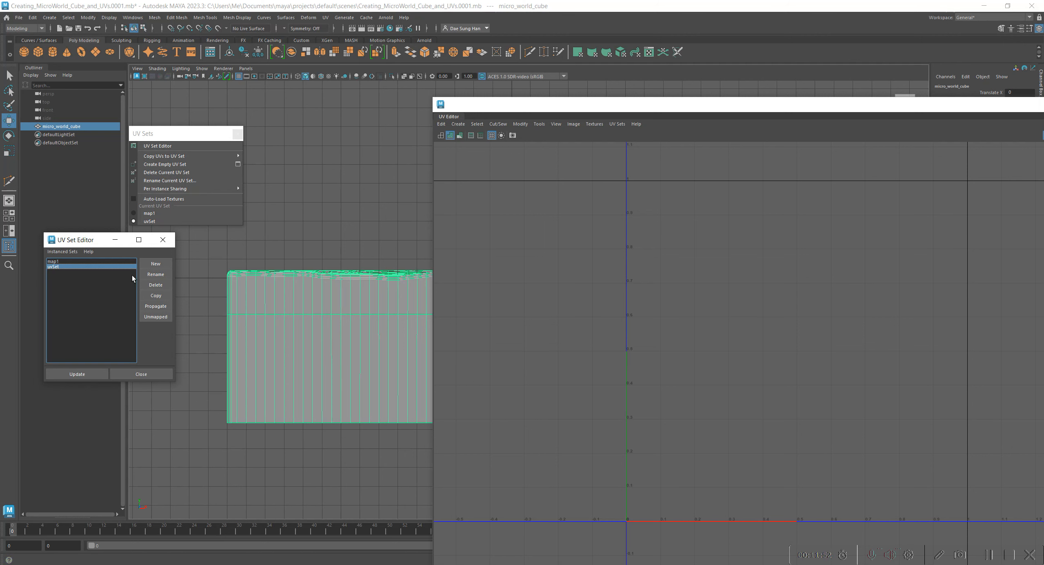
{"action": "left_click", "coordinate": [156, 274]}
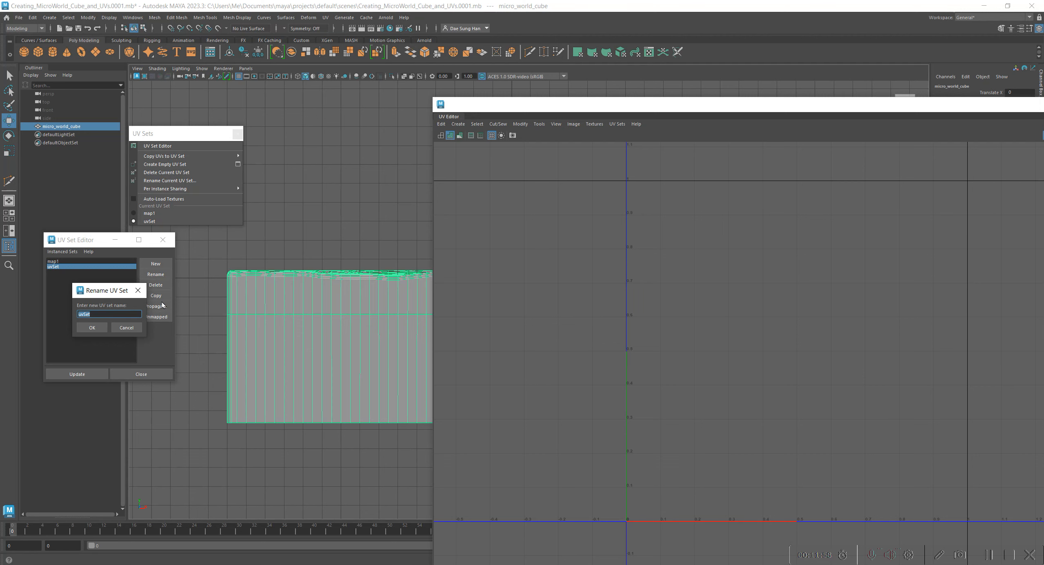
{"action": "type", "text": "Cube"}
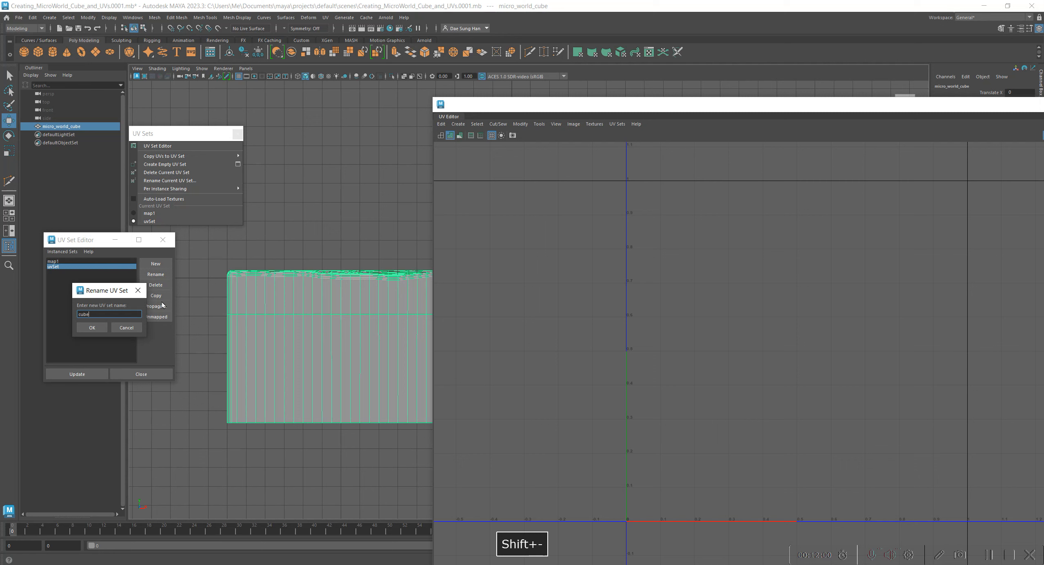
{"action": "type", "text": "_sid"}
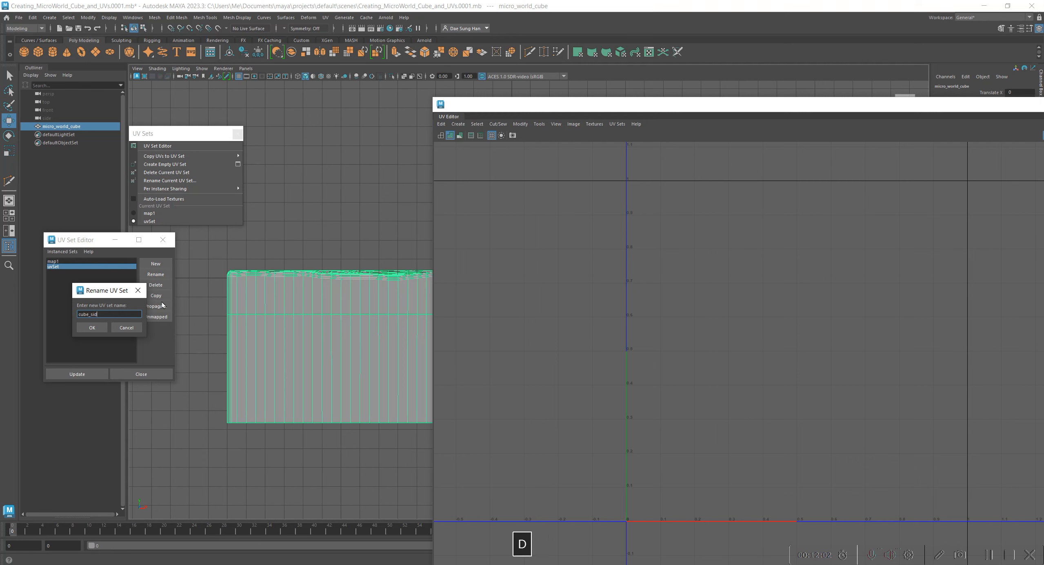
{"action": "type", "text": "e_walls_uv"}
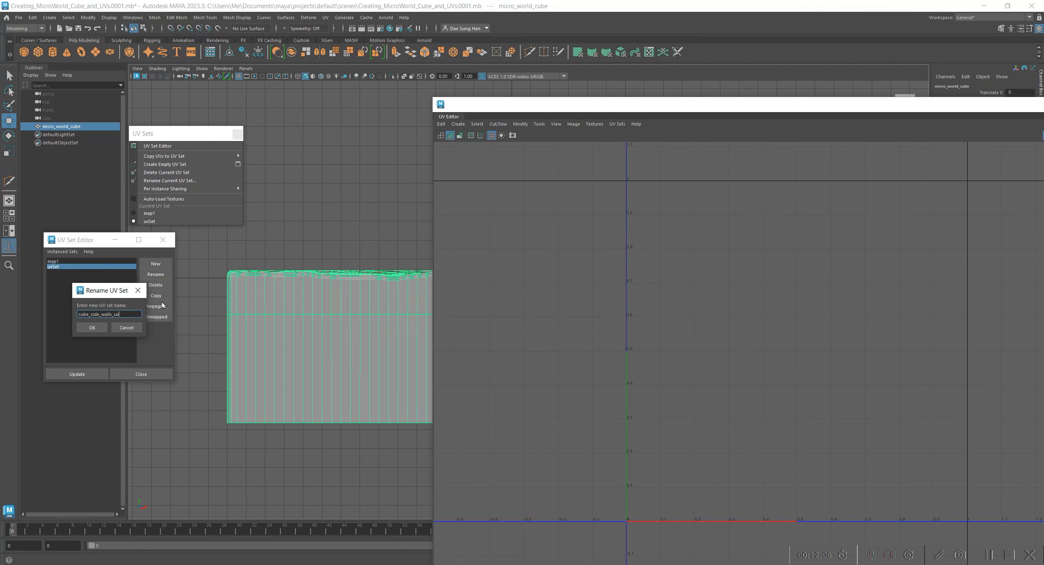
{"action": "left_click", "coordinate": [92, 327]}
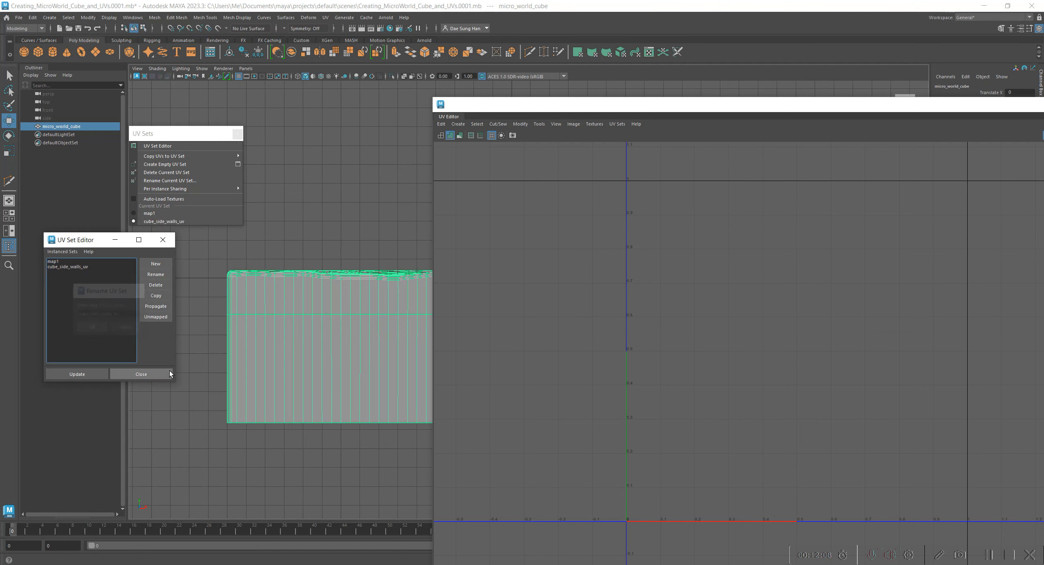
{"action": "left_click", "coordinate": [68, 262]}
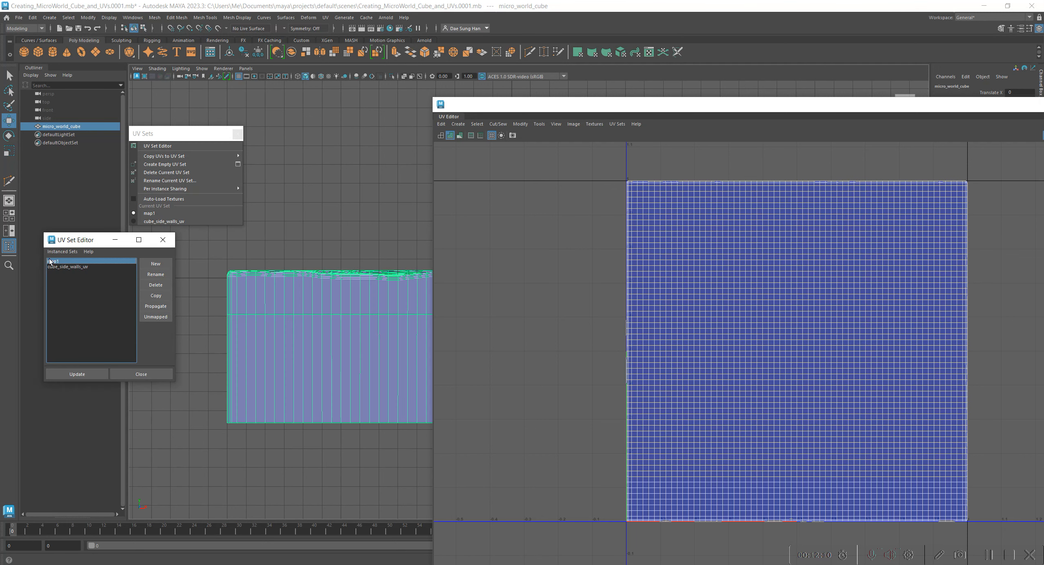
Rename the map1 UV set of micro_world_cube to cube_top_surface_uv
{"action": "right_click_drag", "start_coordinate": [881, 341], "coordinate": [618, 335], "text": "alt"}
{"action": "middle_click_drag", "start_coordinate": [755, 318], "coordinate": [706, 298], "text": "alt"}
{"action": "right_click_drag", "start_coordinate": [616, 315], "coordinate": [899, 346], "text": "alt"}
{"action": "middle_click_drag", "start_coordinate": [651, 471], "coordinate": [645, 424], "text": "alt"}
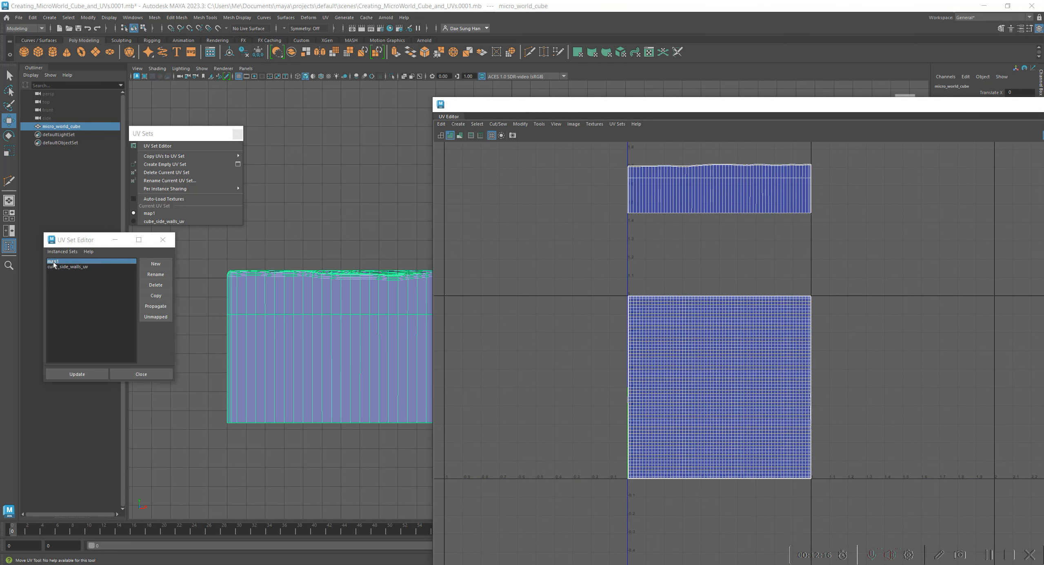
{"action": "left_click", "coordinate": [156, 274]}
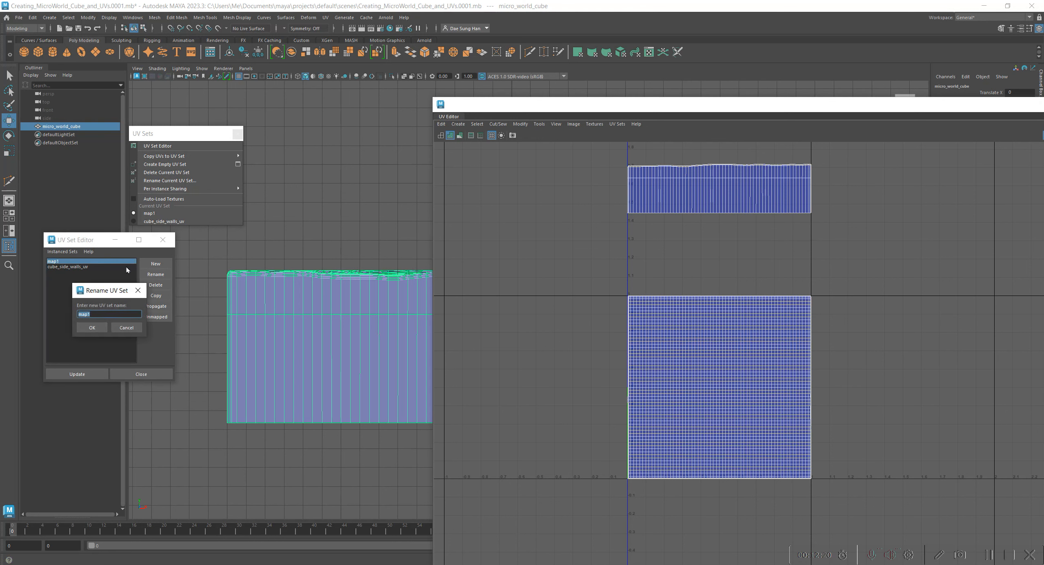
{"action": "type", "text": "cube_top"}
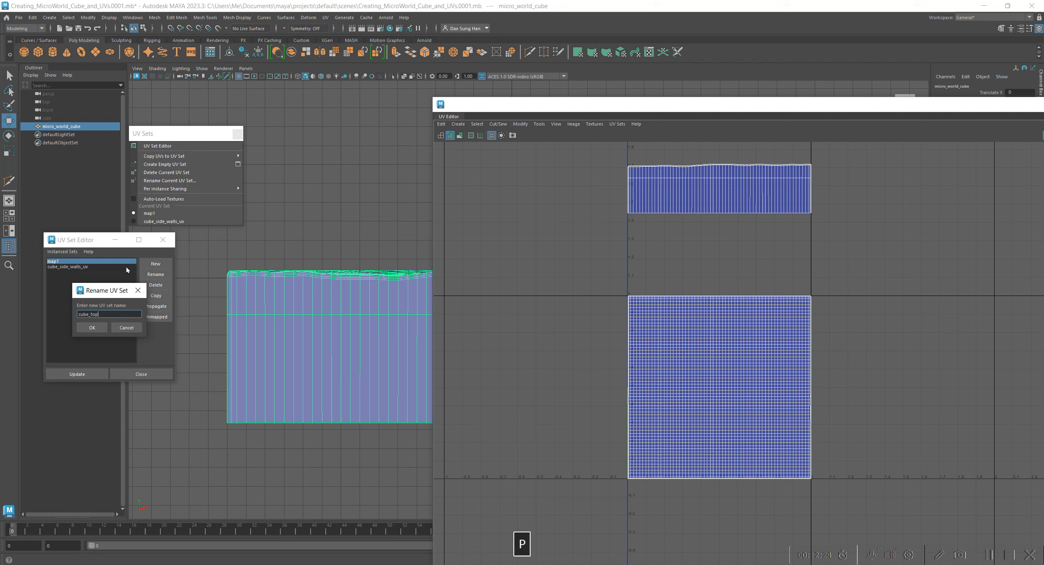
{"action": "type", "text": "_surface"}
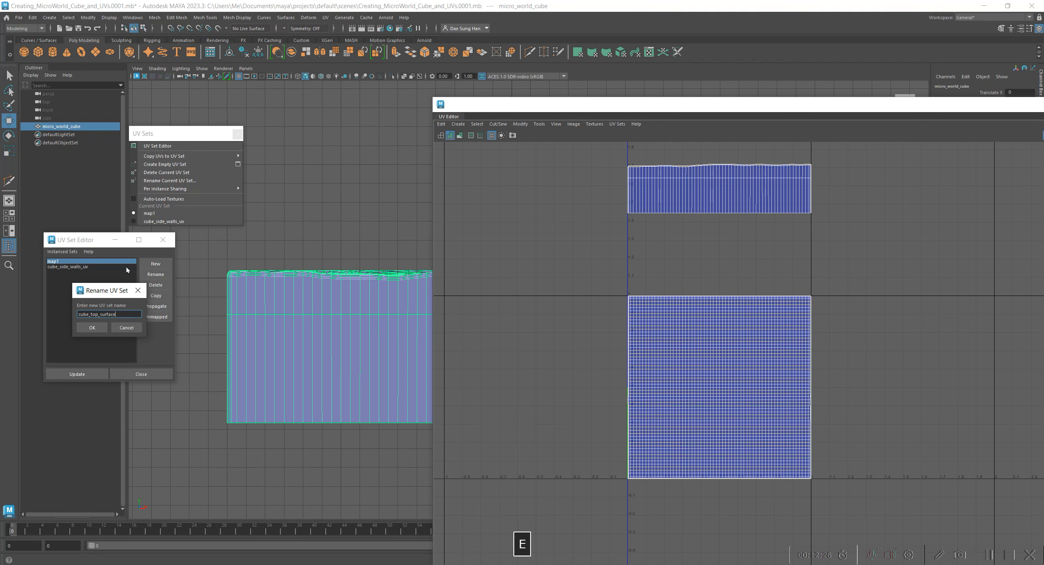
{"action": "type", "text": "_uv"}
{"action": "left_click", "coordinate": [98, 330]}
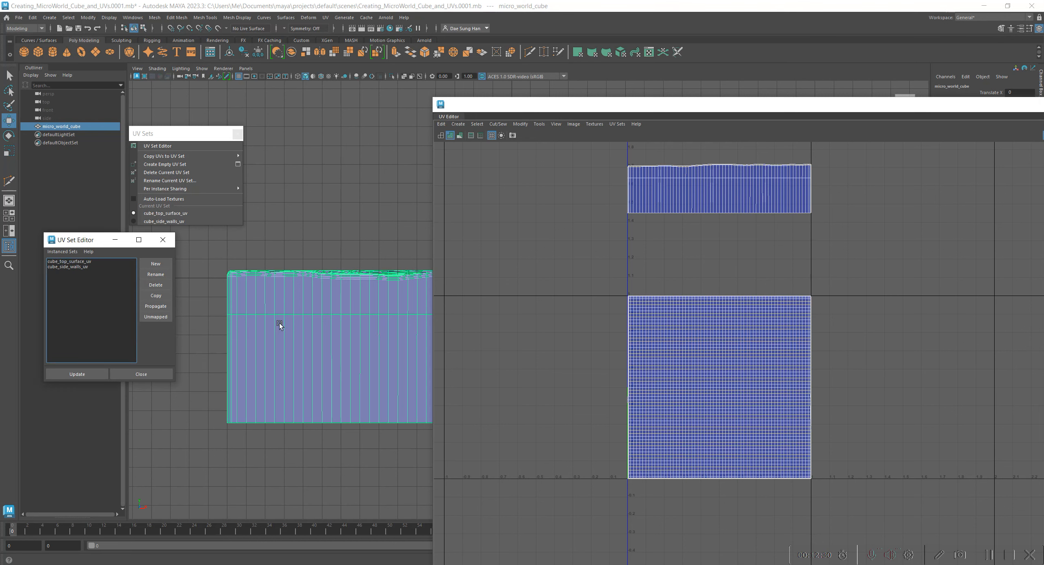
Examine the cube beside its UV layout and compare the contents of cube_side_walls_uv and cube_top_surface_uv
{"action": "right_click_drag", "start_coordinate": [304, 295], "coordinate": [355, 234], "text": "alt"}
{"action": "middle_click_drag", "start_coordinate": [355, 235], "coordinate": [227, 346], "text": "alt"}
{"action": "right_click_drag", "start_coordinate": [227, 345], "coordinate": [36, 259], "text": "alt"}
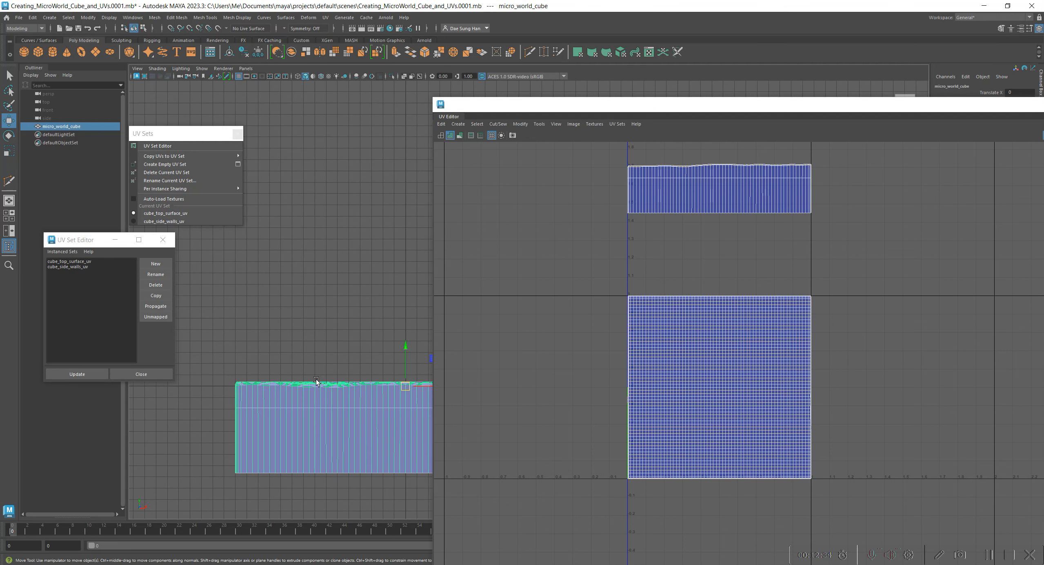
{"action": "right_click_drag", "start_coordinate": [315, 380], "coordinate": [175, 359], "text": "alt"}
{"action": "right_click_drag", "start_coordinate": [339, 335], "coordinate": [202, 315], "text": "alt"}
{"action": "middle_click_drag", "start_coordinate": [325, 338], "coordinate": [141, 375], "text": "alt"}
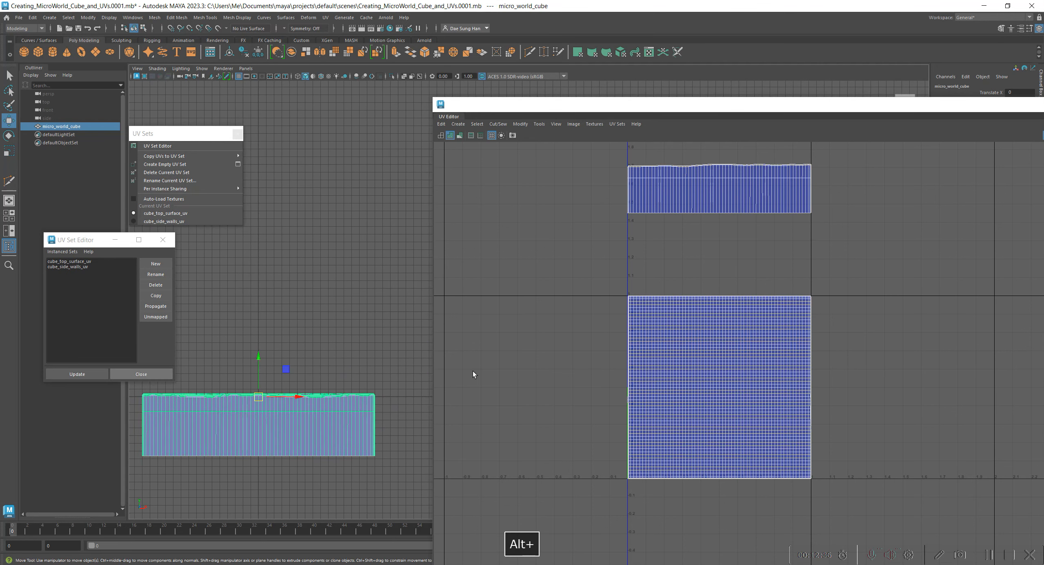
{"action": "right_click_drag", "start_coordinate": [766, 372], "coordinate": [720, 354], "text": "alt"}
{"action": "middle_click_drag", "start_coordinate": [720, 354], "coordinate": [610, 339], "text": "alt"}
{"action": "right_click_drag", "start_coordinate": [610, 339], "coordinate": [763, 363], "text": "alt"}
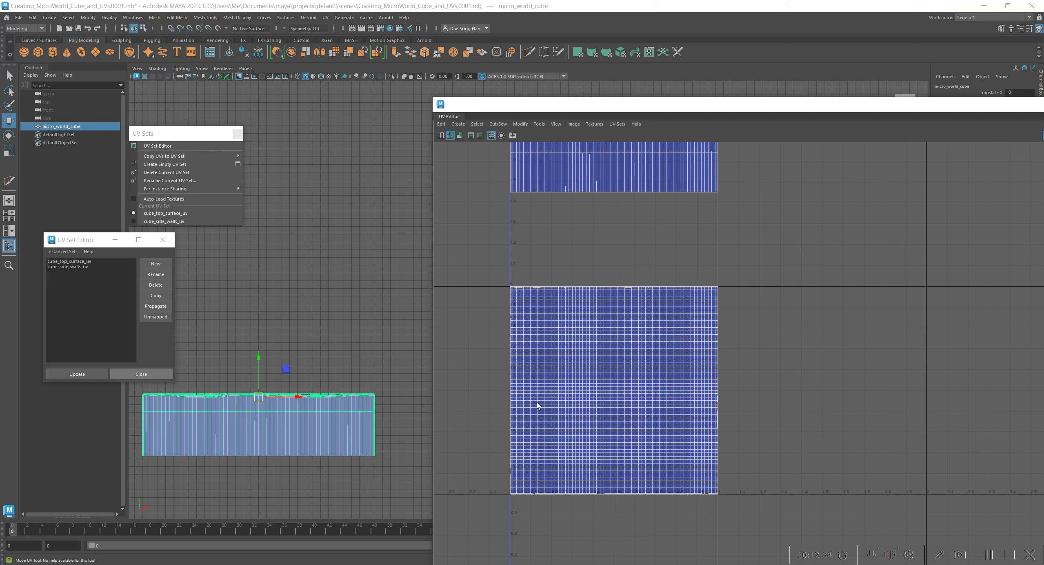
{"action": "left_click", "coordinate": [73, 266]}
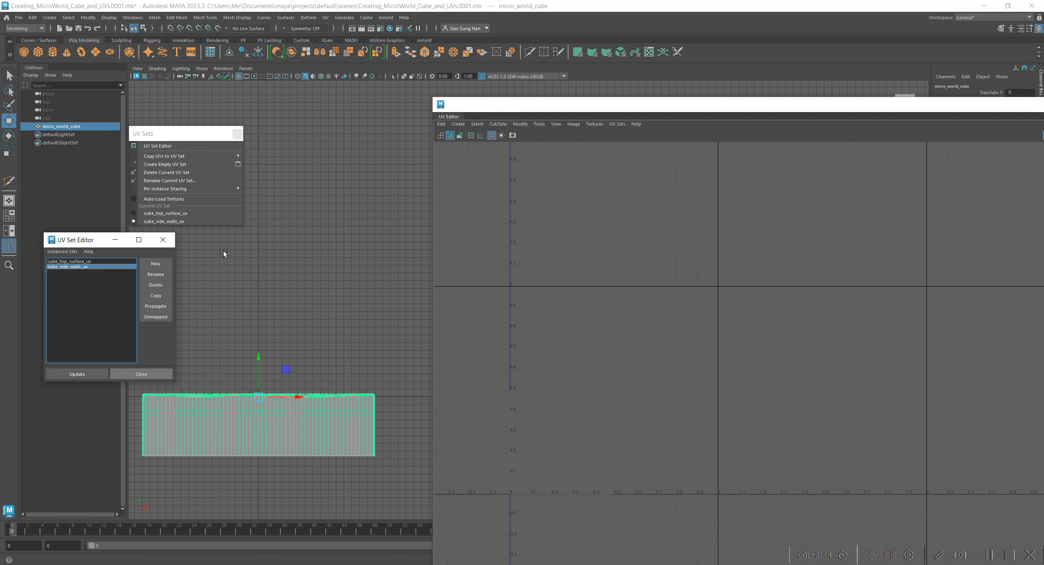
{"action": "left_click", "coordinate": [75, 261]}
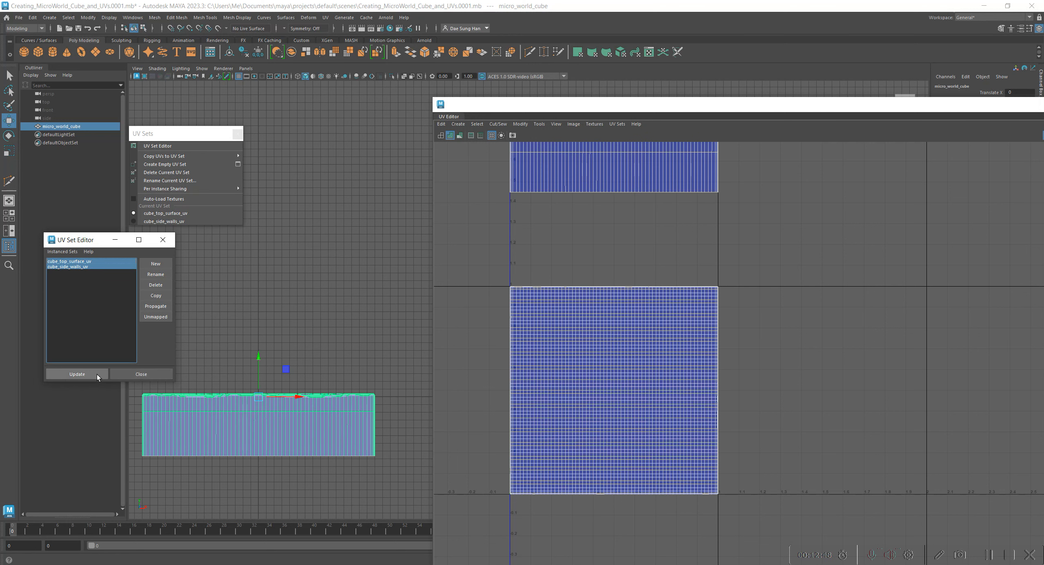
Refresh and close the UV Set Editor, keeping cube_top_surface_uv current, and reselect micro_world_cube
{"action": "left_click", "coordinate": [97, 374]}
{"action": "left_click", "coordinate": [135, 374]}
{"action": "left_click", "coordinate": [310, 299]}
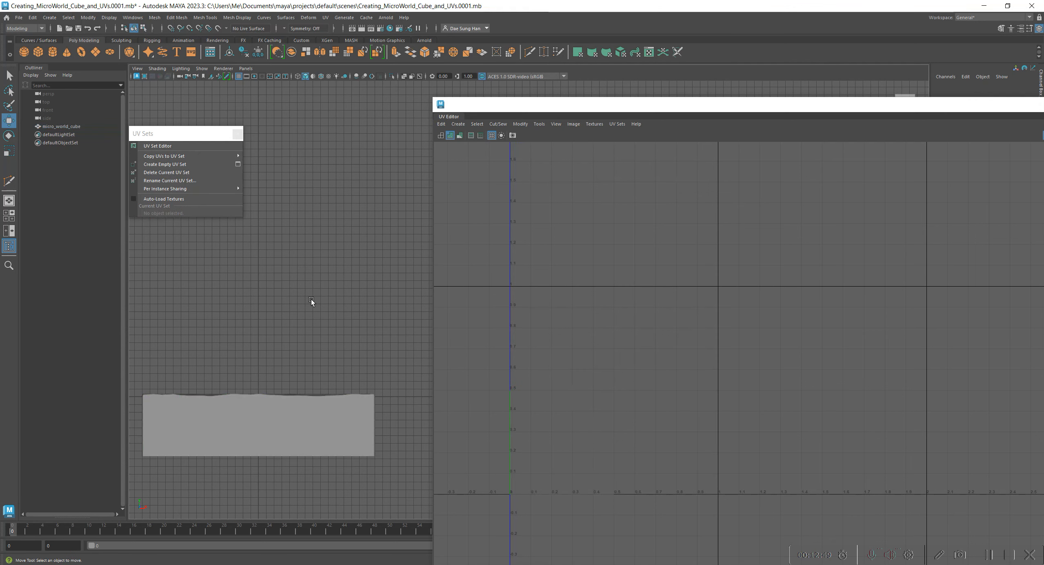
{"action": "left_click", "coordinate": [364, 440]}
Reposition the UV Editor window so its whole canvas and the UV Toolkit fit on screen
{"action": "left_click_drag", "start_coordinate": [467, 115], "coordinate": [335, 40]}
{"action": "left_click_drag", "start_coordinate": [1043, 100], "coordinate": [1040, 100]}
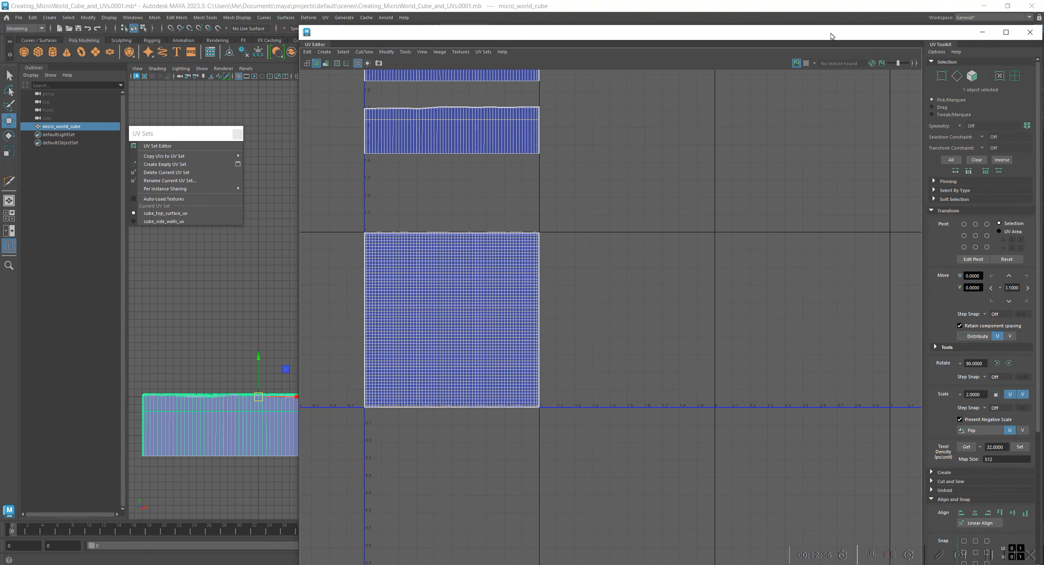
{"action": "left_click_drag", "start_coordinate": [828, 31], "coordinate": [779, 31]}
{"action": "scroll", "coordinate": [663, 234], "scroll_direction": "down", "scroll_amount": 2}
{"action": "middle_click_drag", "start_coordinate": [649, 248], "coordinate": [695, 315], "text": "alt"}
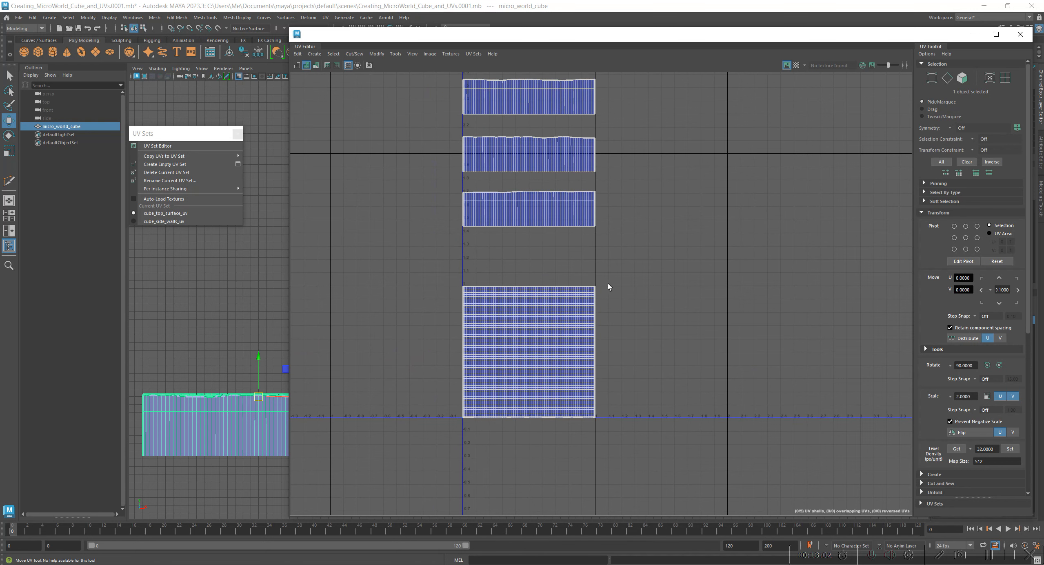
{"action": "middle_click_drag", "start_coordinate": [562, 229], "coordinate": [572, 342], "text": "alt"}
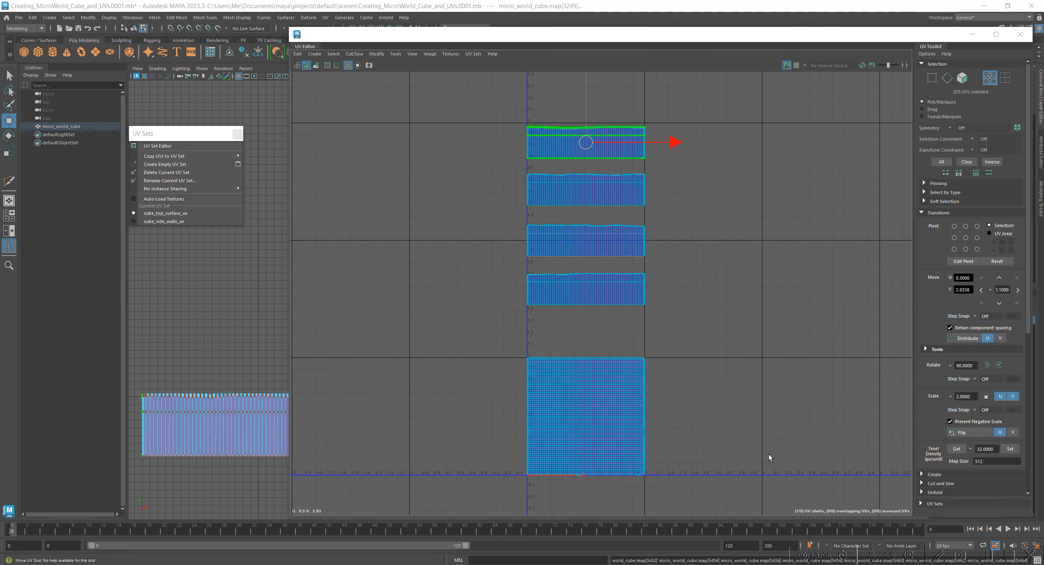
Select the UVs of all five shells, the square top and the four side walls, and activate the Scale tool
{"action": "right_click_drag", "start_coordinate": [640, 410], "coordinate": [604, 309], "text": "alt"}
{"action": "middle_click_drag", "start_coordinate": [604, 309], "coordinate": [585, 284], "text": "alt"}
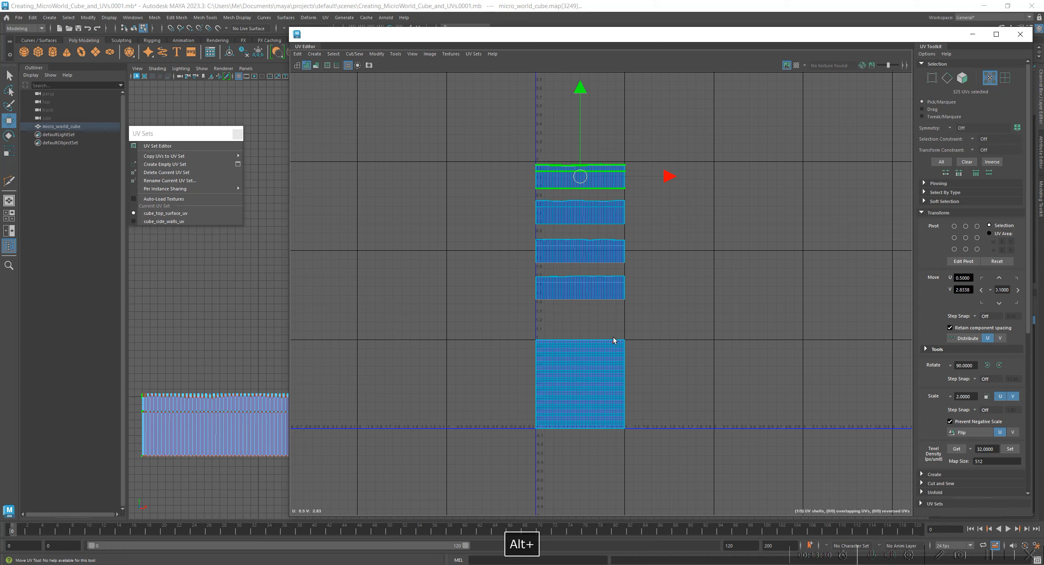
{"action": "left_click_drag", "start_coordinate": [690, 482], "coordinate": [530, 81]}
{"action": "middle_click_drag", "start_coordinate": [622, 279], "coordinate": [629, 259], "text": "alt"}
{"action": "right_click_drag", "start_coordinate": [558, 244], "coordinate": [712, 394], "text": "alt"}
{"action": "middle_click_drag", "start_coordinate": [713, 394], "coordinate": [694, 319], "text": "alt"}
{"action": "right_click_drag", "start_coordinate": [565, 270], "coordinate": [630, 314], "text": "alt"}
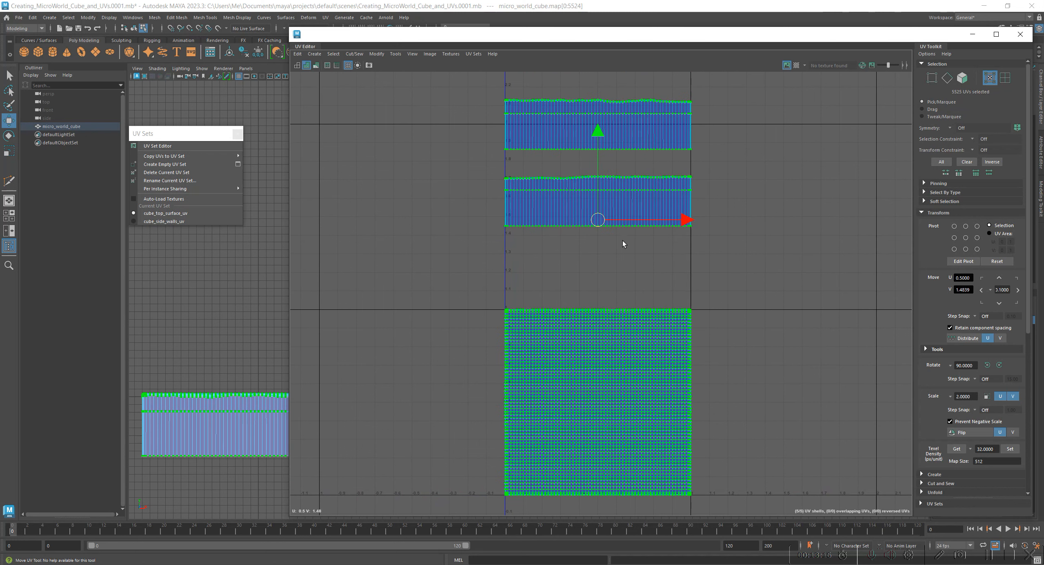
{"action": "right_click_drag", "start_coordinate": [622, 241], "coordinate": [561, 226], "text": "alt"}
{"action": "middle_click_drag", "start_coordinate": [561, 226], "coordinate": [549, 251], "text": "alt"}
{"action": "key", "text": "r"}
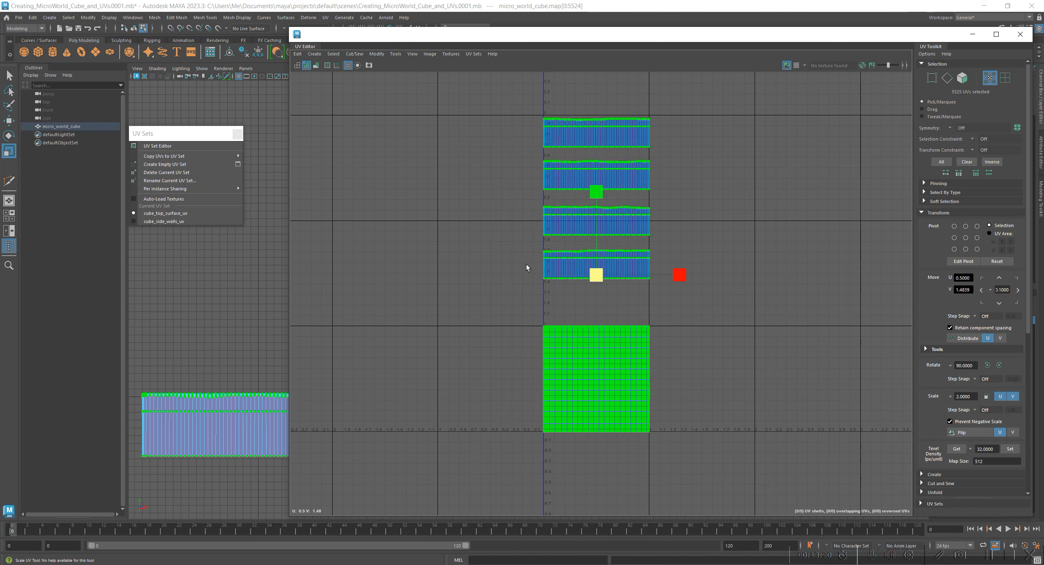
Examine how the square top shell and the side wall shells sit against the borders of the UV tiles
{"action": "right_click_drag", "start_coordinate": [529, 268], "coordinate": [707, 321], "text": "alt"}
{"action": "middle_click_drag", "start_coordinate": [583, 285], "coordinate": [519, 182], "text": "alt"}
{"action": "right_click_drag", "start_coordinate": [524, 187], "coordinate": [608, 219], "text": "alt"}
{"action": "middle_click_drag", "start_coordinate": [541, 213], "coordinate": [487, 183], "text": "alt"}
{"action": "middle_click_drag", "start_coordinate": [622, 185], "coordinate": [630, 239], "text": "alt"}
{"action": "right_click_drag", "start_coordinate": [628, 238], "coordinate": [396, 213], "text": "alt"}
{"action": "middle_click_drag", "start_coordinate": [546, 259], "coordinate": [504, 327], "text": "alt"}
{"action": "right_click_drag", "start_coordinate": [503, 327], "coordinate": [653, 351], "text": "alt"}
{"action": "middle_click_drag", "start_coordinate": [444, 272], "coordinate": [465, 190], "text": "alt"}
{"action": "right_click_drag", "start_coordinate": [466, 190], "coordinate": [600, 297], "text": "alt"}
{"action": "middle_click_drag", "start_coordinate": [600, 300], "coordinate": [542, 210], "text": "alt"}
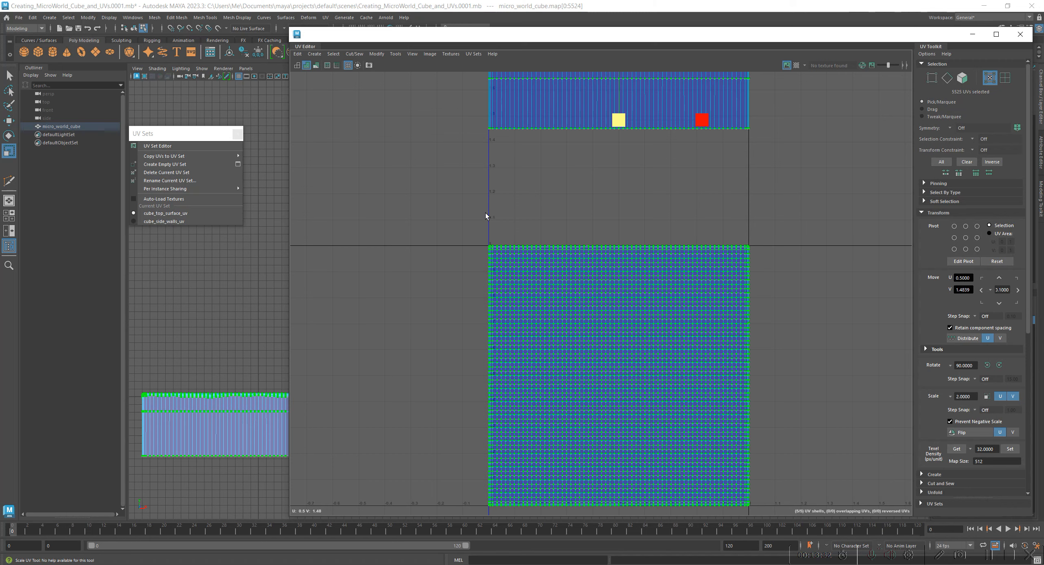
{"action": "middle_click_drag", "start_coordinate": [706, 227], "coordinate": [669, 249], "text": "alt"}
{"action": "right_click_drag", "start_coordinate": [668, 249], "coordinate": [630, 228], "text": "alt"}
{"action": "middle_click_drag", "start_coordinate": [665, 204], "coordinate": [663, 235], "text": "alt"}
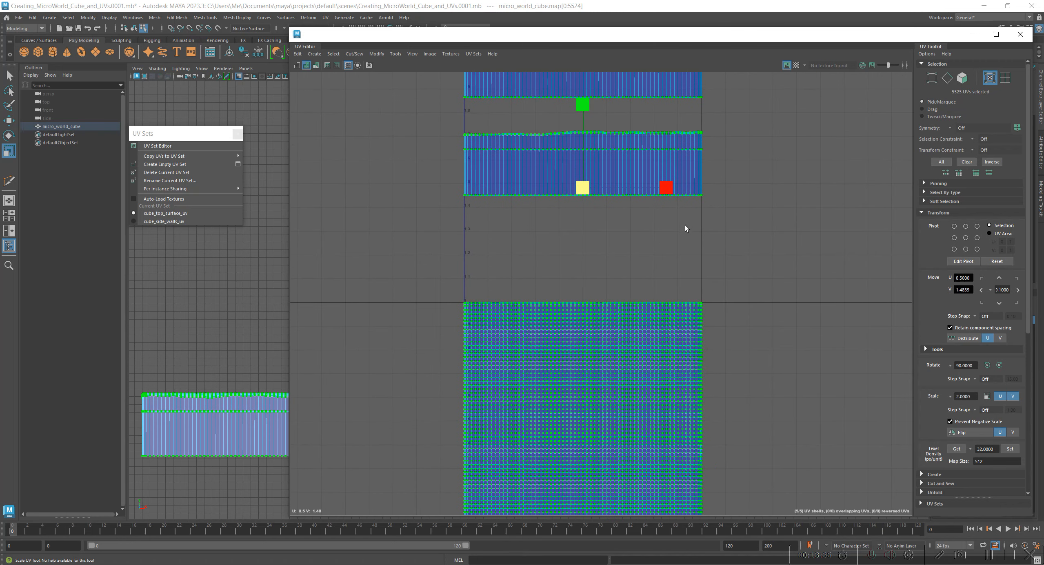
{"action": "right_click_drag", "start_coordinate": [685, 222], "coordinate": [591, 192], "text": "alt"}
{"action": "middle_click_drag", "start_coordinate": [622, 219], "coordinate": [612, 258], "text": "alt"}
{"action": "scroll", "coordinate": [613, 261], "scroll_direction": "down", "scroll_amount": 1, "text": "alt"}
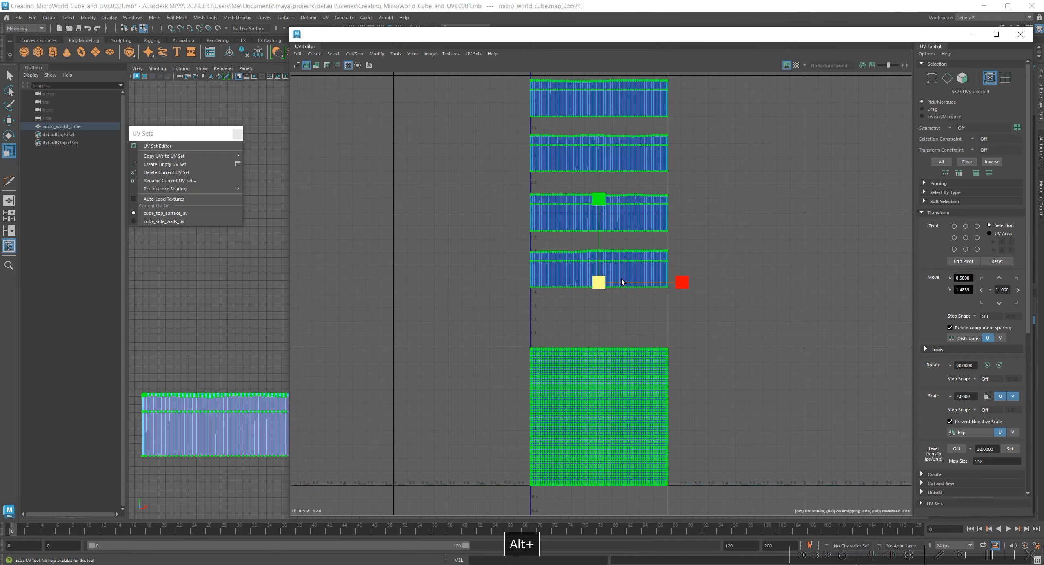
{"action": "scroll", "coordinate": [759, 274], "scroll_direction": "down", "scroll_amount": 1, "text": "alt"}
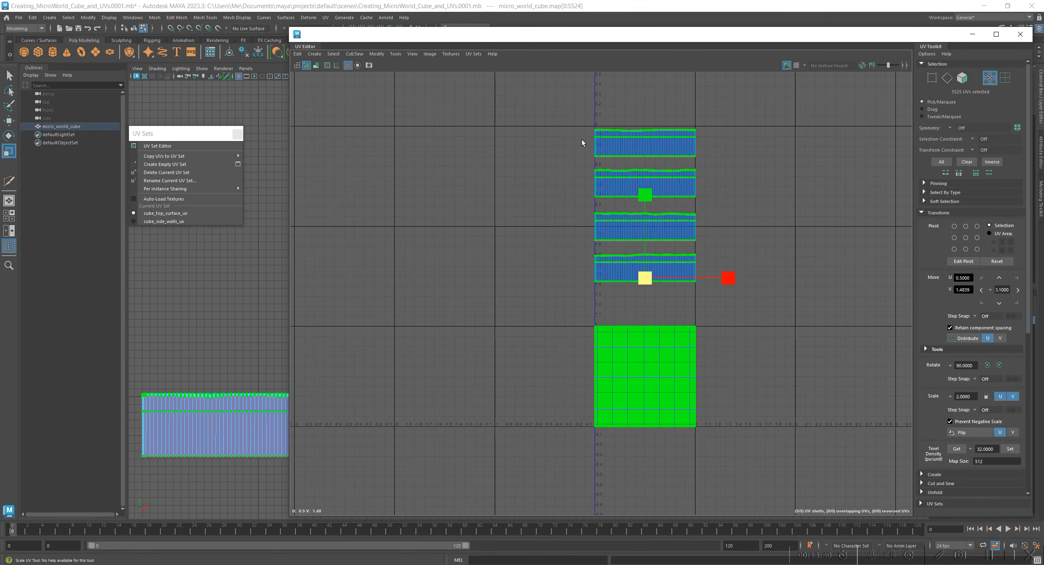
{"action": "right_click_drag", "start_coordinate": [579, 282], "coordinate": [583, 317], "text": "alt"}
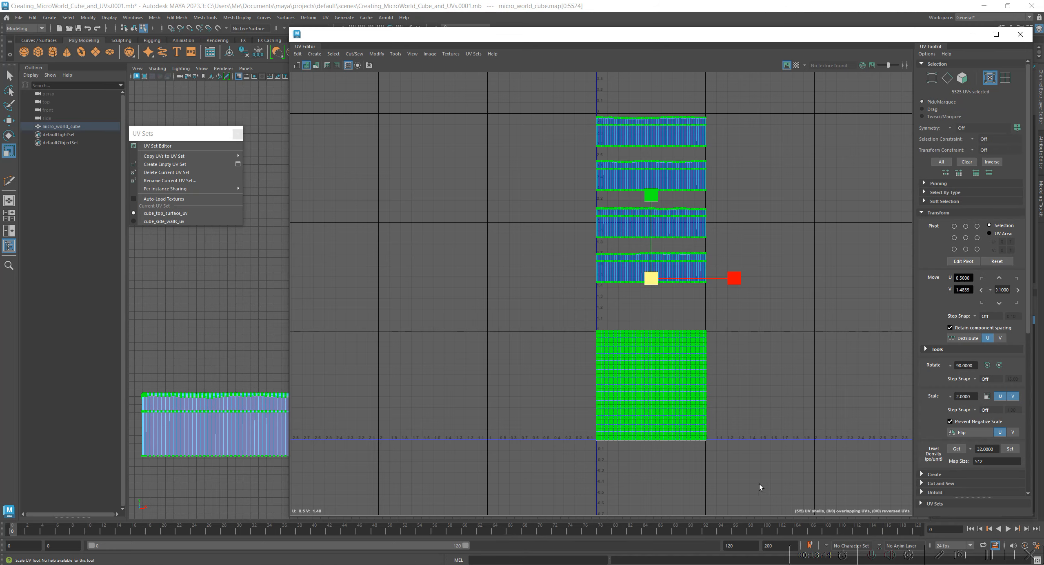
{"action": "right_click_drag", "start_coordinate": [602, 243], "coordinate": [835, 415], "text": "alt"}
{"action": "middle_click_drag", "start_coordinate": [534, 298], "coordinate": [597, 289], "text": "alt"}
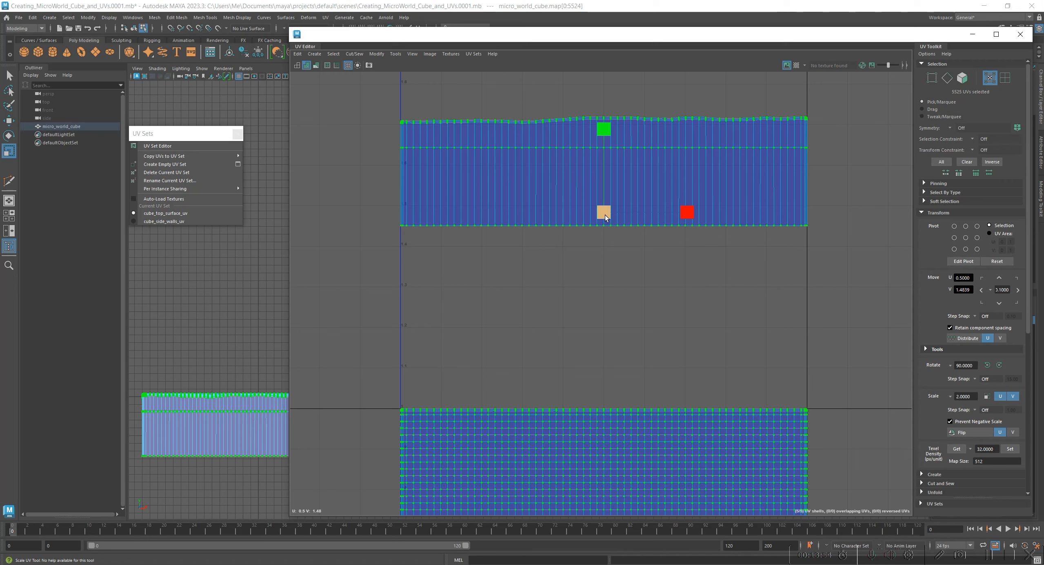
Scale all five UV shells down uniformly so they leave a small margin inside the tile's side borders
{"action": "left_click_drag", "start_coordinate": [605, 215], "coordinate": [591, 209]}
{"action": "right_click_drag", "start_coordinate": [624, 379], "coordinate": [429, 415], "text": "alt"}
{"action": "middle_click_drag", "start_coordinate": [570, 418], "coordinate": [569, 195], "text": "alt"}
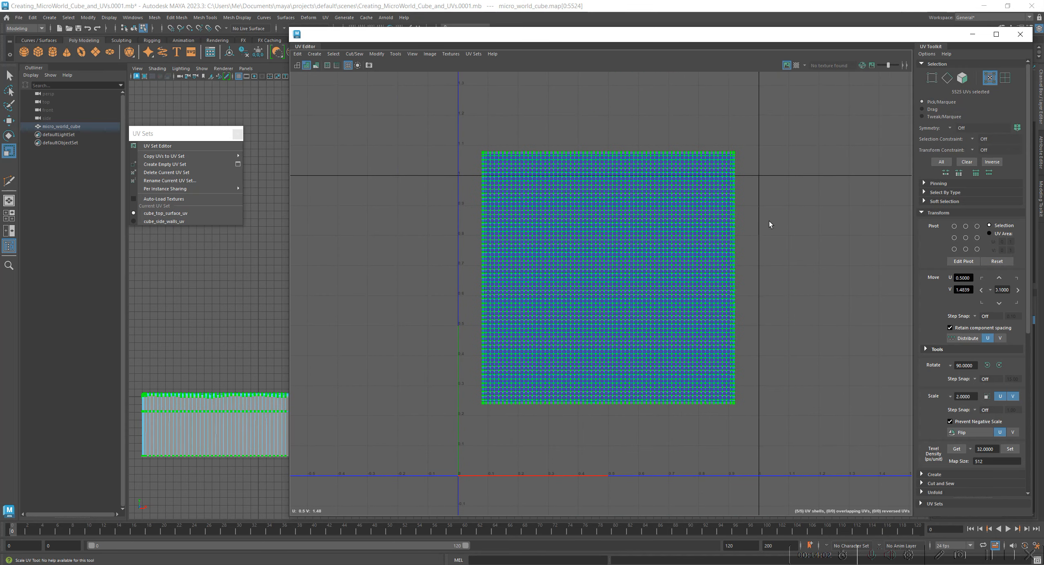
Move all the shells down until the square top shell is centred within the 0 to 1 tile, and deselect them
{"action": "middle_click_drag", "start_coordinate": [769, 221], "coordinate": [699, 338], "text": "alt"}
{"action": "right_click_drag", "start_coordinate": [699, 338], "coordinate": [547, 205], "text": "alt"}
{"action": "key", "text": "w"}
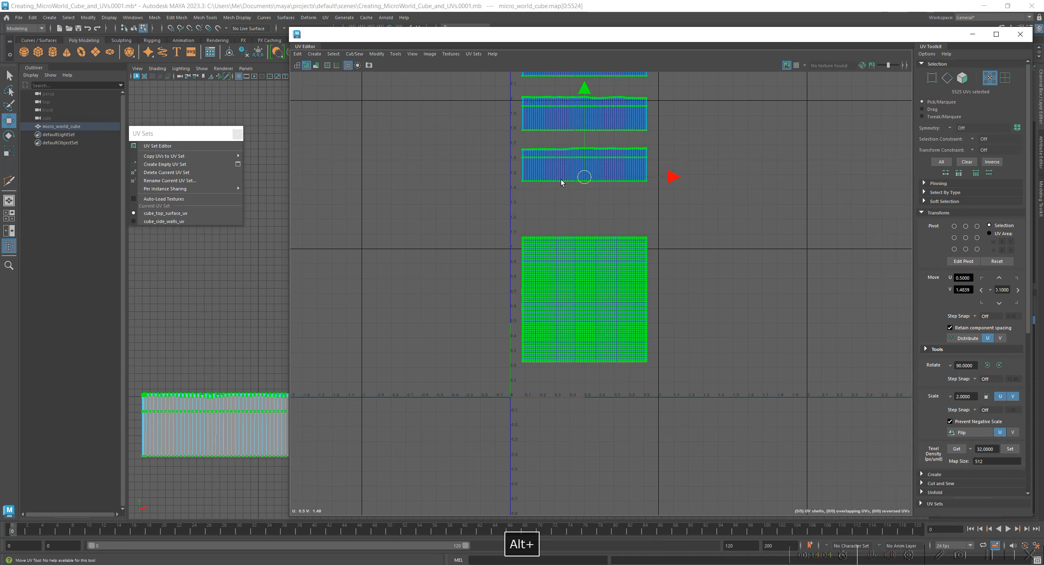
{"action": "left_click_drag", "start_coordinate": [585, 90], "coordinate": [590, 119]}
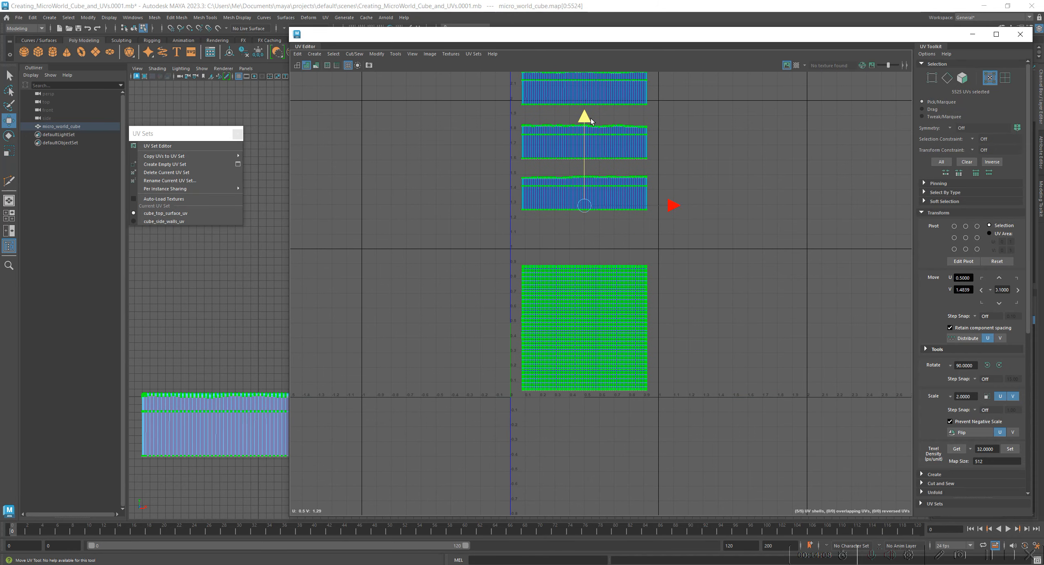
{"action": "left_click", "coordinate": [668, 316]}
Move the four side wall shells down together so the lowest one sits just inside the tile above the square shell
{"action": "middle_click_drag", "start_coordinate": [705, 219], "coordinate": [633, 207], "text": "alt"}
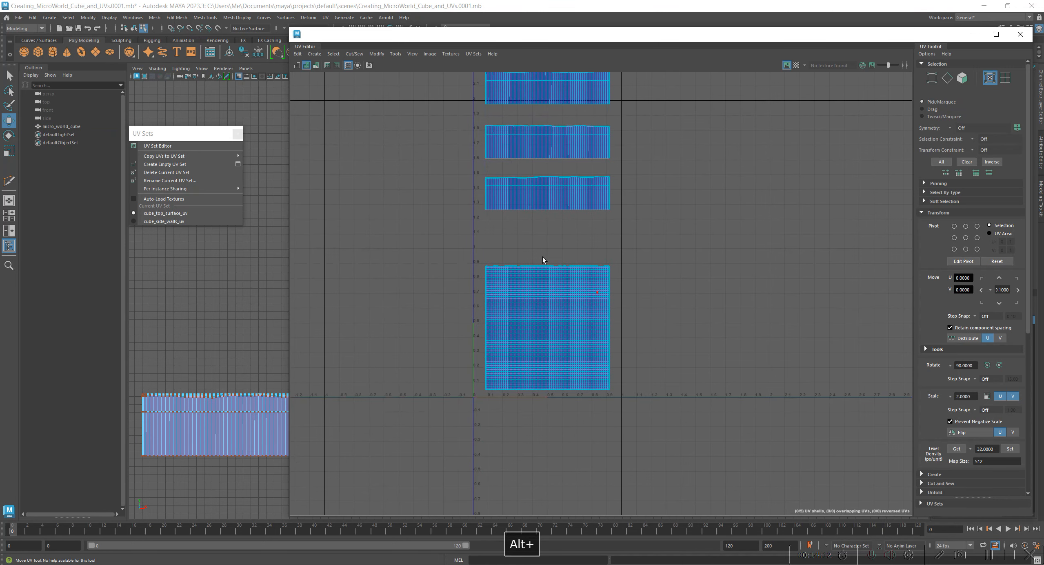
{"action": "right_click_drag", "start_coordinate": [615, 338], "coordinate": [787, 372], "text": "alt"}
{"action": "middle_click_drag", "start_coordinate": [587, 259], "coordinate": [670, 423], "text": "alt"}
{"action": "left_click_drag", "start_coordinate": [713, 432], "coordinate": [373, 105]}
{"action": "left_click_drag", "start_coordinate": [548, 168], "coordinate": [556, 234]}
Lower the upper three wall shells, and the upper two again, to stack them with narrow gaps above the lowest wall
{"action": "left_click_drag", "start_coordinate": [399, 161], "coordinate": [737, 389]}
{"action": "left_click_drag", "start_coordinate": [554, 195], "coordinate": [561, 214]}
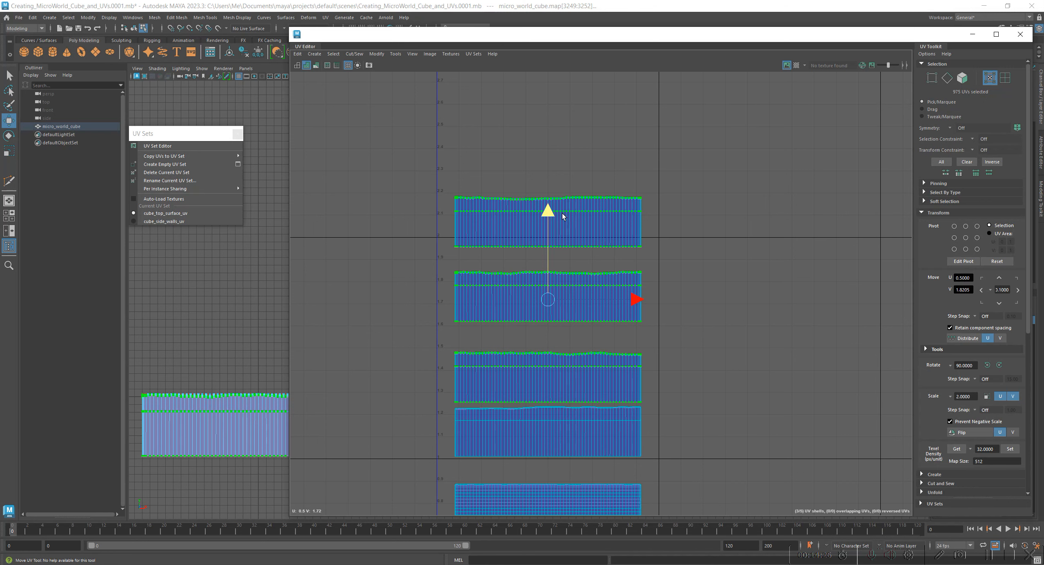
{"action": "left_click_drag", "start_coordinate": [332, 148], "coordinate": [714, 336]}
{"action": "left_click_drag", "start_coordinate": [546, 177], "coordinate": [550, 204]}
{"action": "middle_click_drag", "start_coordinate": [554, 401], "coordinate": [563, 327], "text": "alt"}
{"action": "right_click_drag", "start_coordinate": [563, 327], "coordinate": [600, 351], "text": "alt"}
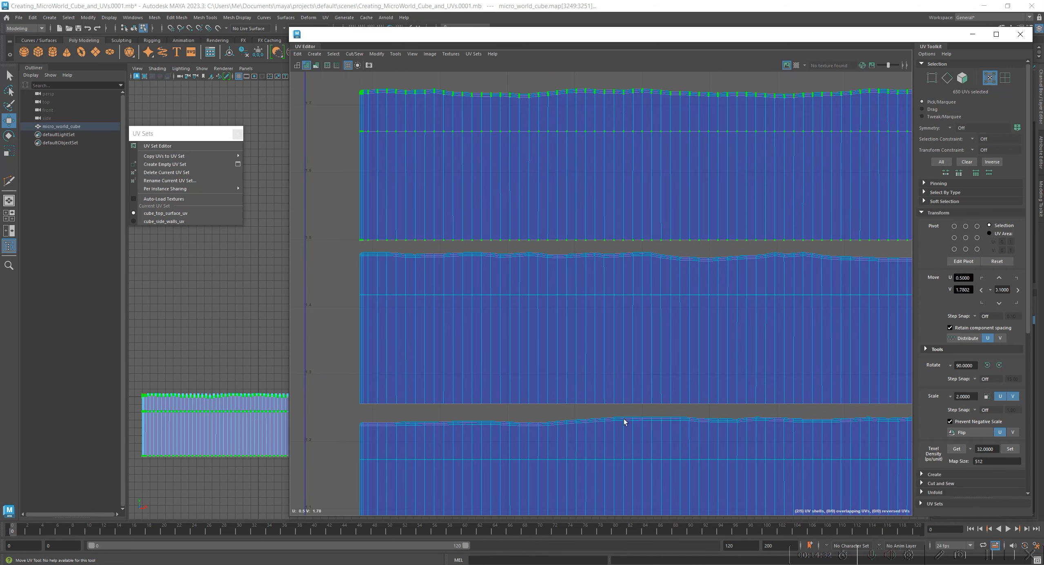
Move the uppermost wall shell down so the whole stack fits within the second tile, and deselect it
{"action": "right_click_drag", "start_coordinate": [623, 411], "coordinate": [684, 286], "text": "alt"}
{"action": "middle_click_drag", "start_coordinate": [683, 286], "coordinate": [564, 332], "text": "alt"}
{"action": "left_click_drag", "start_coordinate": [394, 114], "coordinate": [798, 270]}
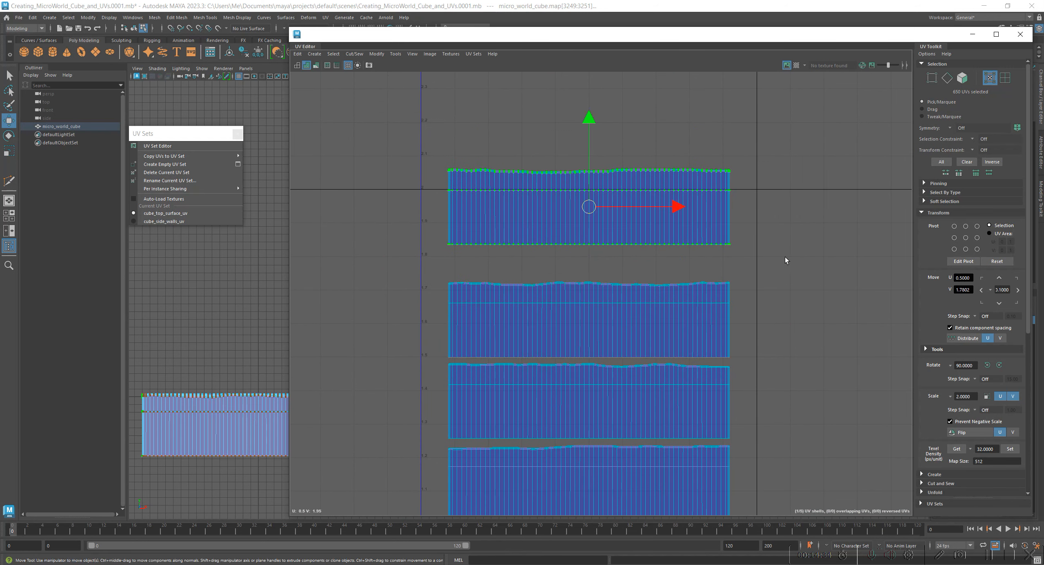
{"action": "left_click_drag", "start_coordinate": [585, 119], "coordinate": [589, 146]}
{"action": "left_click", "coordinate": [796, 280]}
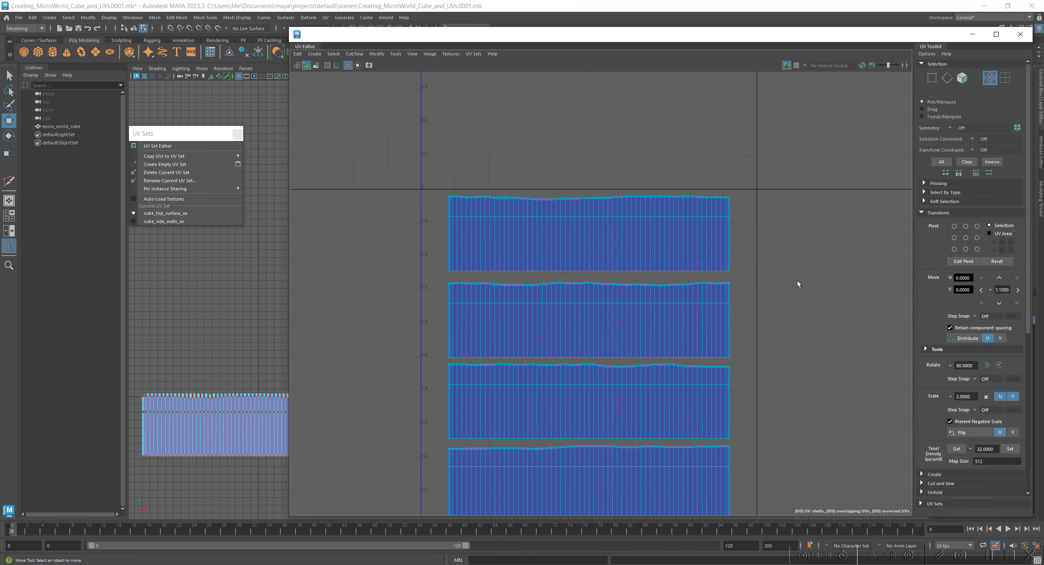
Make cube_side_walls_uv the current UV set and narrow the UV Editor window to uncover the cube in the viewport
{"action": "right_click_drag", "start_coordinate": [797, 280], "coordinate": [685, 440], "text": "alt"}
{"action": "middle_click_drag", "start_coordinate": [684, 440], "coordinate": [587, 302], "text": "alt"}
{"action": "middle_click_drag", "start_coordinate": [645, 347], "coordinate": [594, 412], "text": "alt"}
{"action": "right_click_drag", "start_coordinate": [595, 411], "coordinate": [583, 355], "text": "alt"}
{"action": "middle_click_drag", "start_coordinate": [583, 355], "coordinate": [605, 348], "text": "alt"}
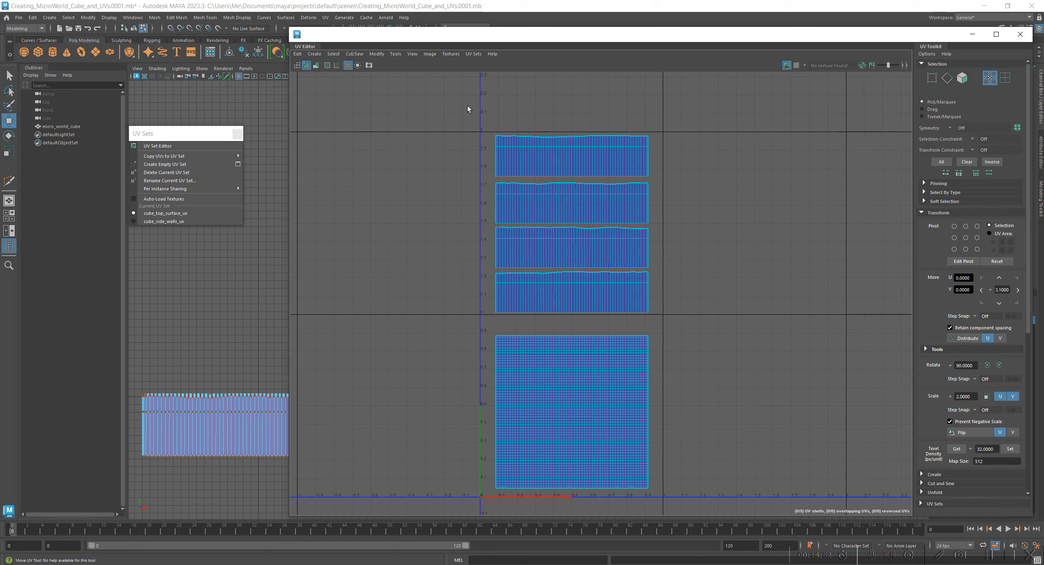
{"action": "left_click", "coordinate": [170, 216]}
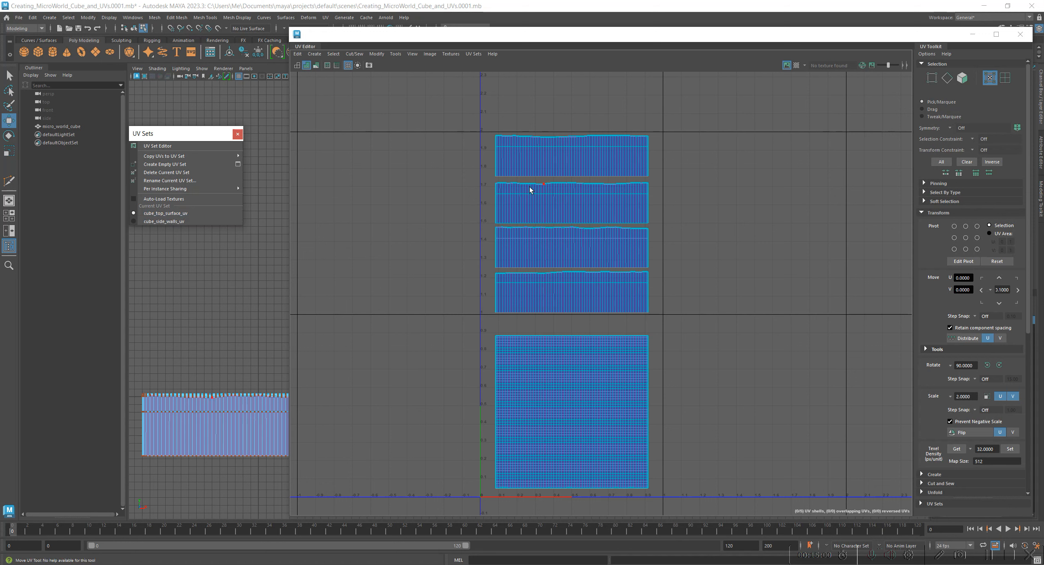
{"action": "left_click", "coordinate": [175, 221]}
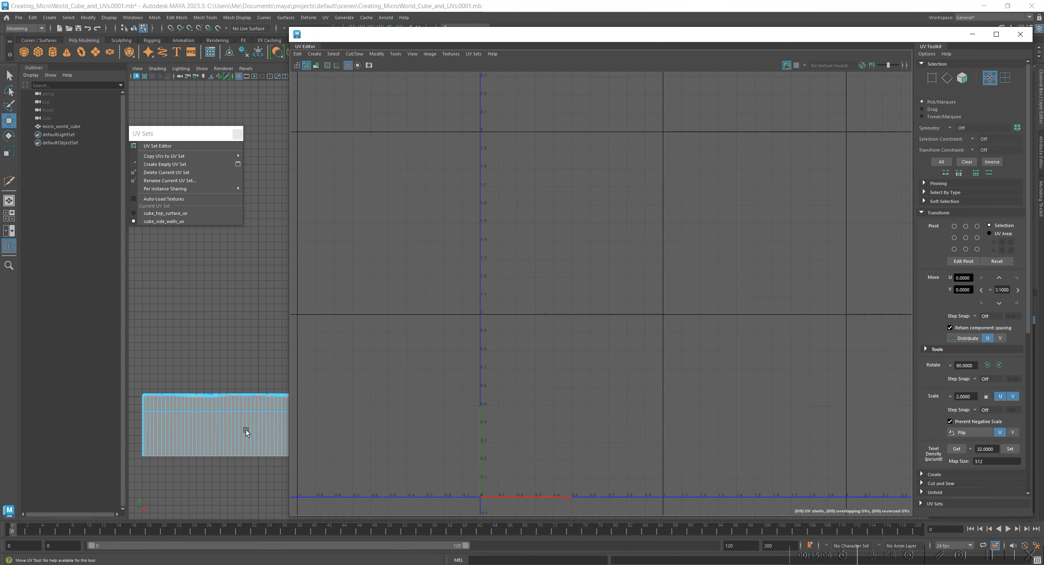
{"action": "left_click_drag", "start_coordinate": [290, 374], "coordinate": [496, 365]}
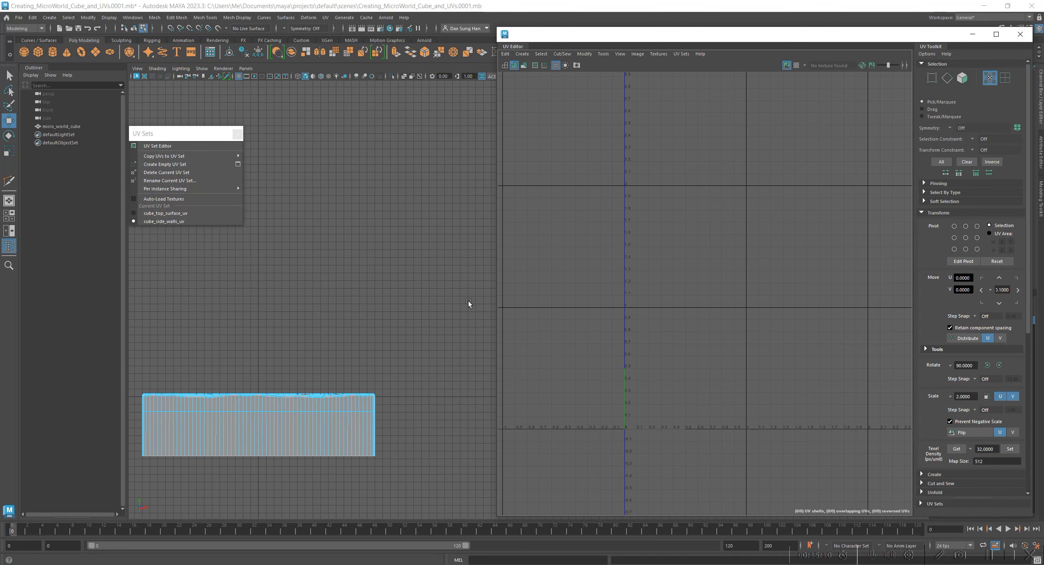
Widen the UV Editor window again and make cube_top_surface_uv the current UV set
{"action": "left_click_drag", "start_coordinate": [503, 293], "coordinate": [281, 270]}
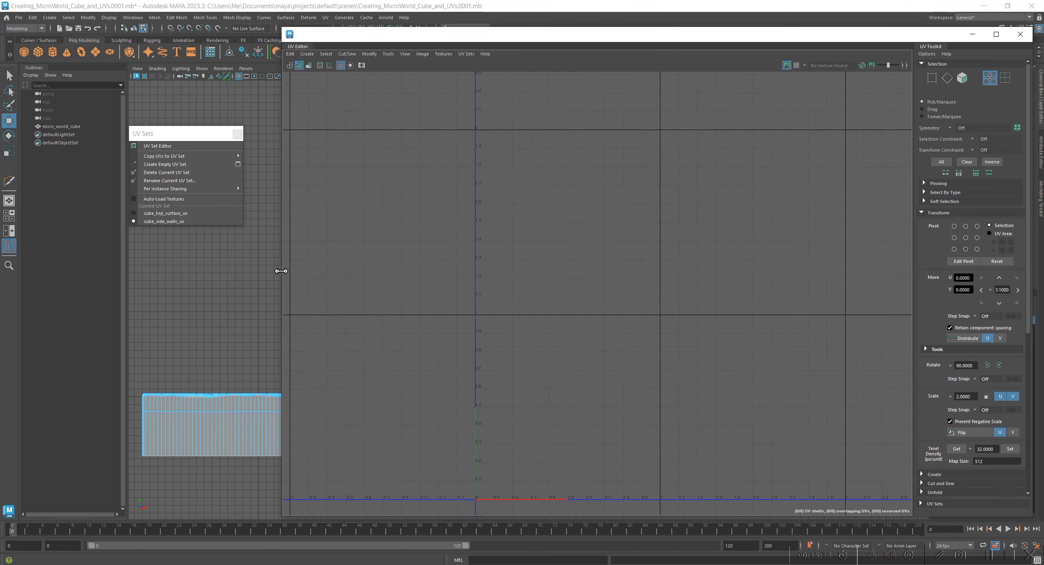
{"action": "left_click", "coordinate": [164, 213]}
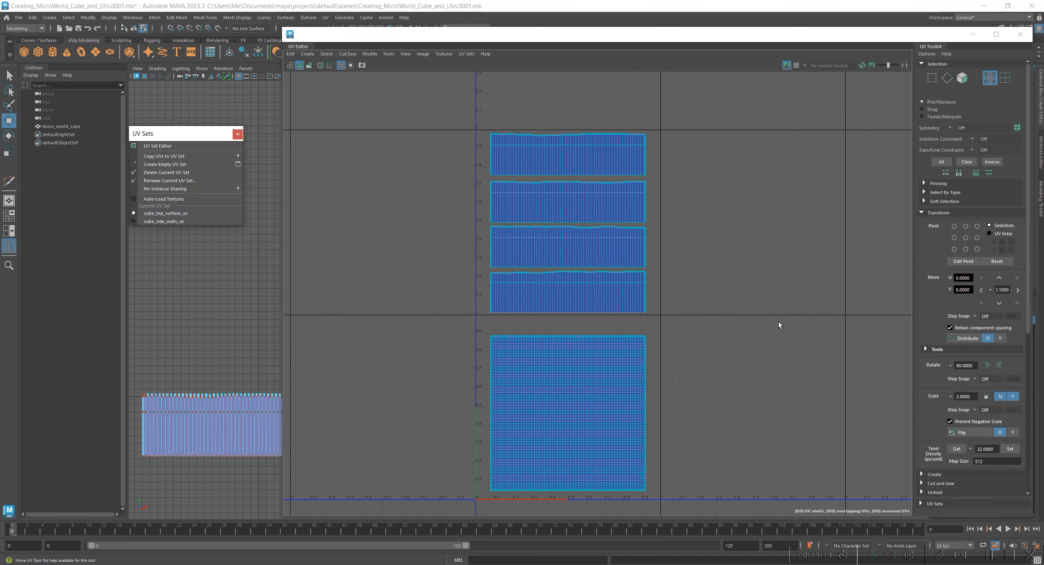
{"action": "left_click", "coordinate": [162, 221]}
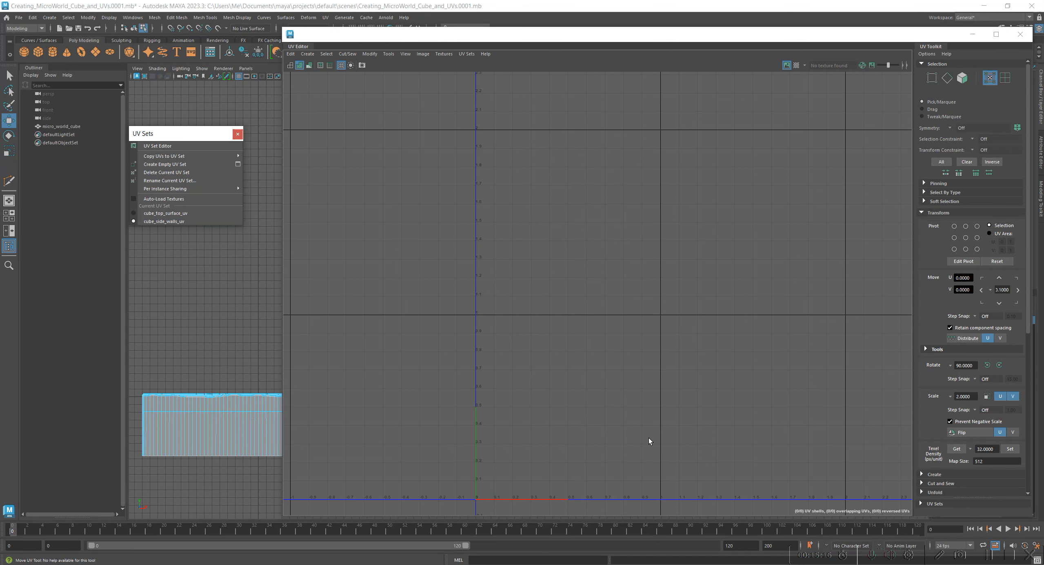
{"action": "left_click", "coordinate": [165, 213]}
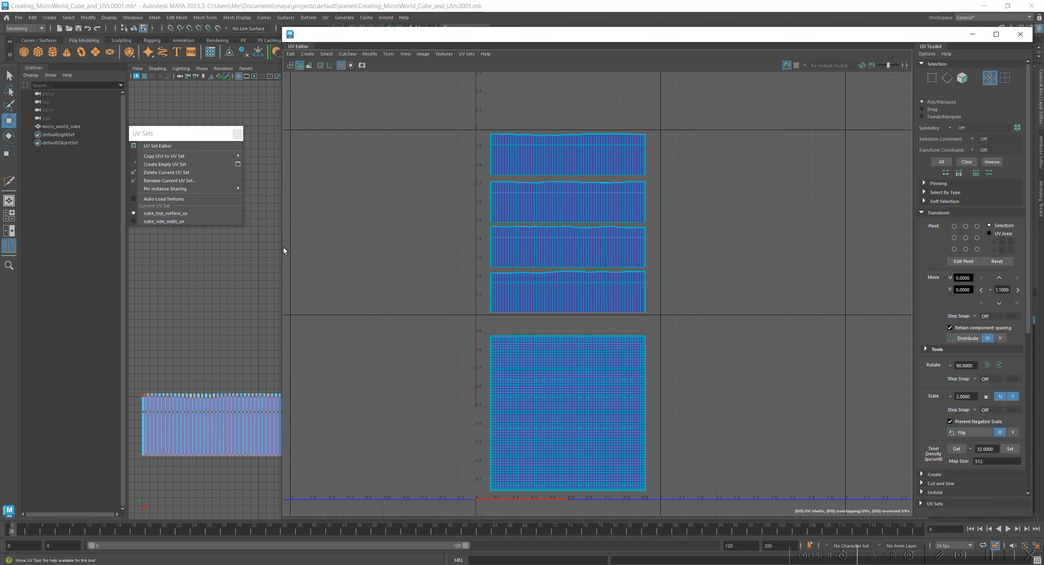
Copy the UVs of the four side wall shells into the cube_side_walls_uv set, and deselect them
{"action": "right_click_drag", "start_coordinate": [531, 149], "coordinate": [606, 145]}
{"action": "left_click_drag", "start_coordinate": [421, 109], "coordinate": [687, 318]}
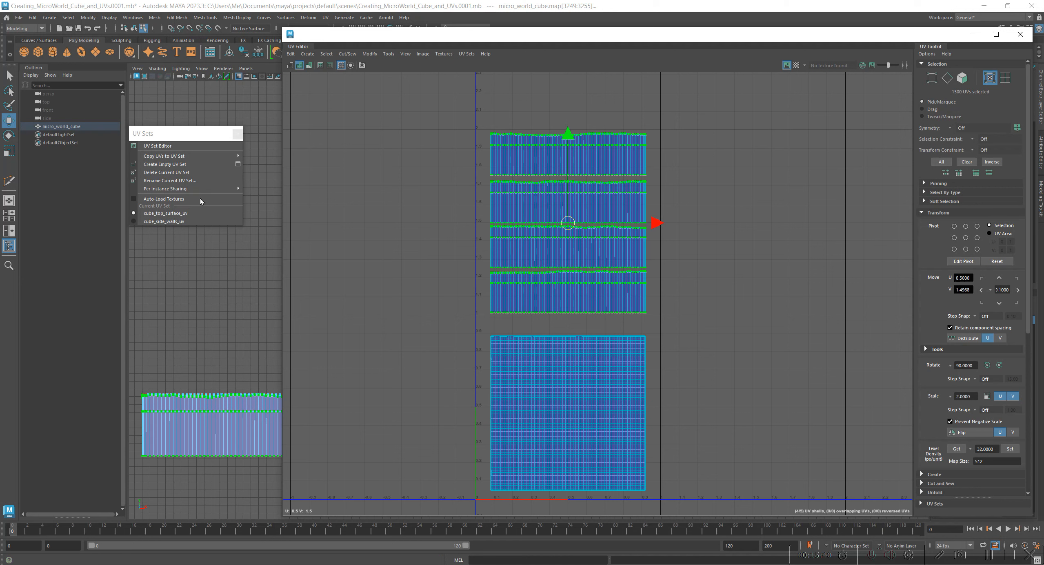
{"action": "mouse_move", "coordinate": [153, 159]}
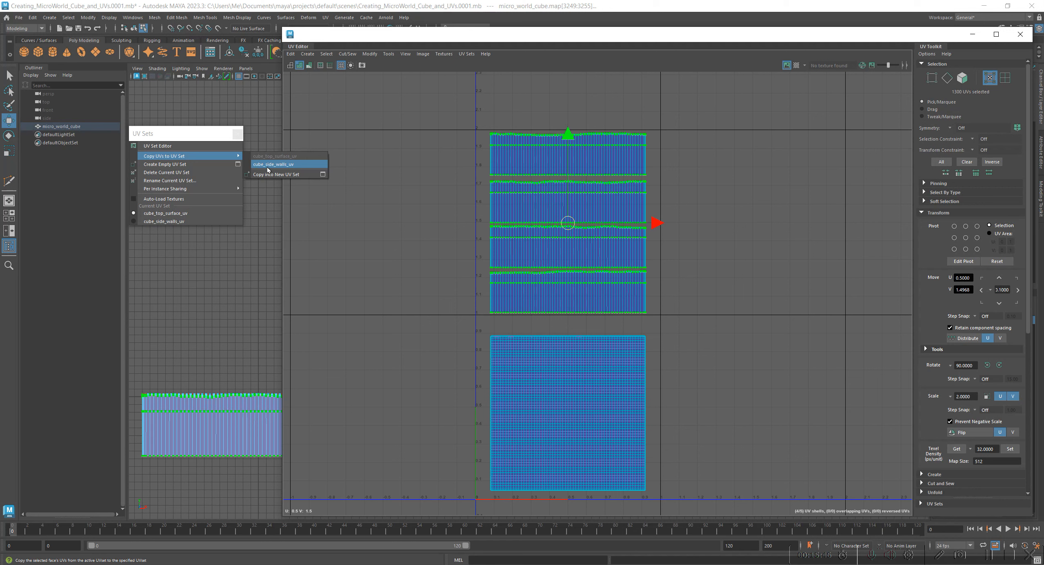
{"action": "left_click", "coordinate": [294, 165]}
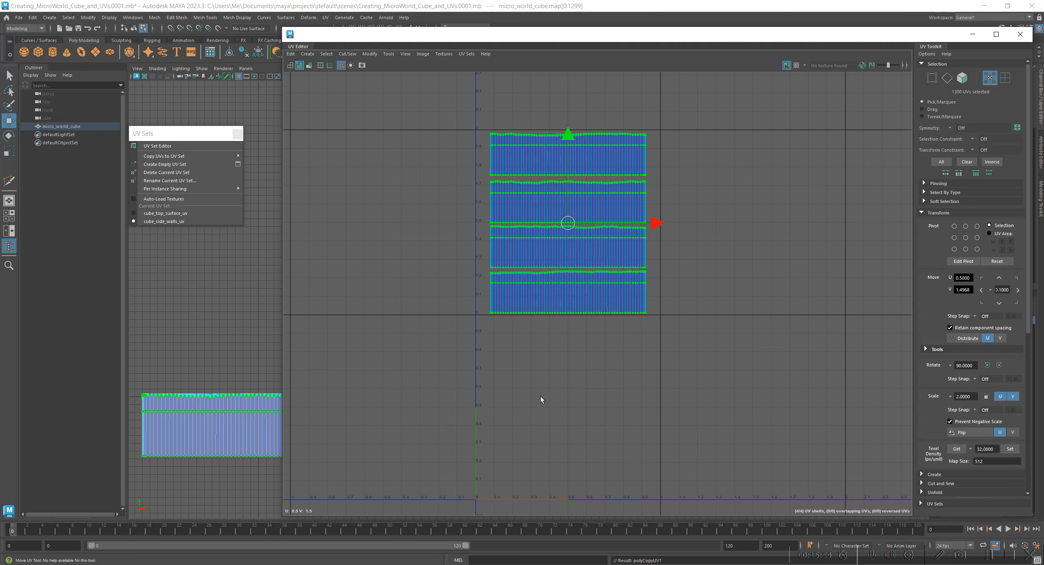
{"action": "left_click", "coordinate": [419, 335]}
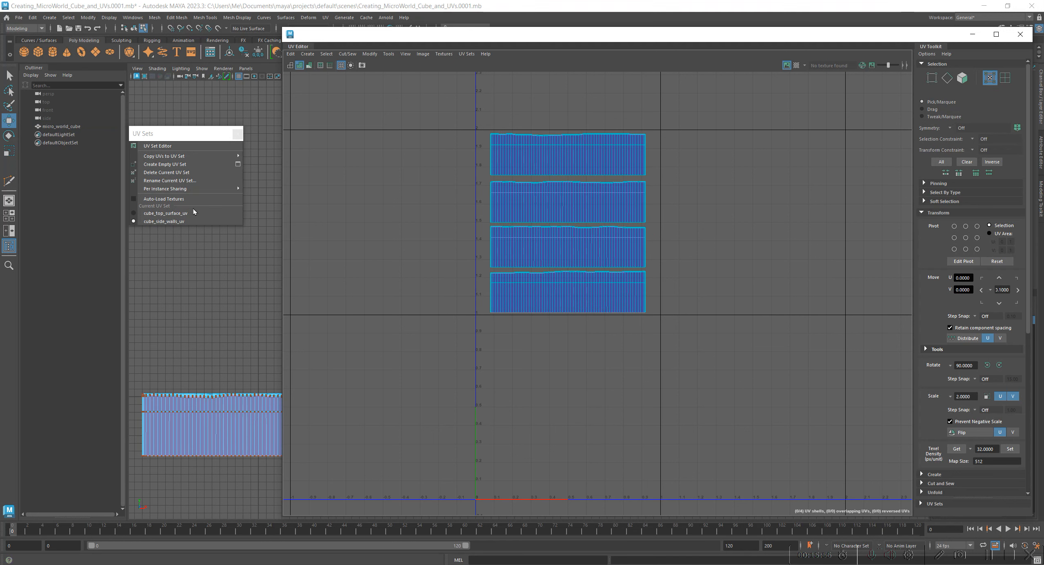
Return to the cube_top_surface_uv set and delete the four side wall shells from it
{"action": "left_click", "coordinate": [167, 213]}
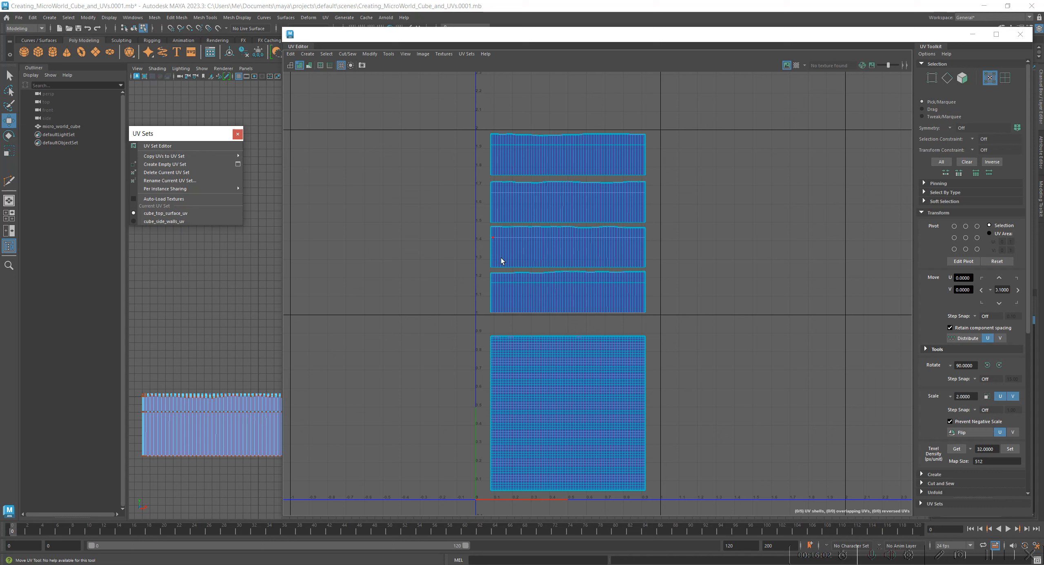
{"action": "left_click", "coordinate": [165, 222]}
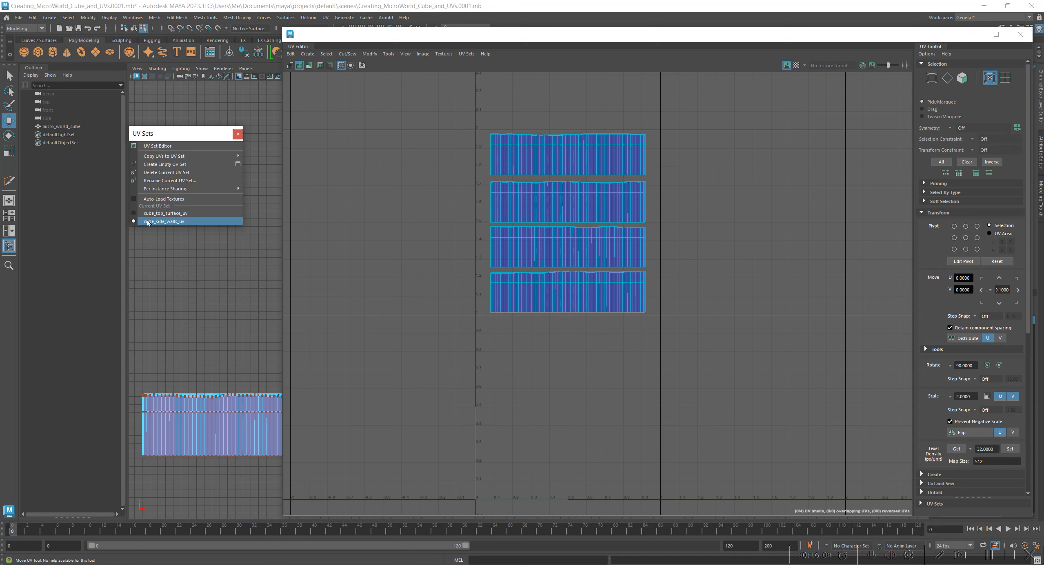
{"action": "left_click", "coordinate": [167, 214]}
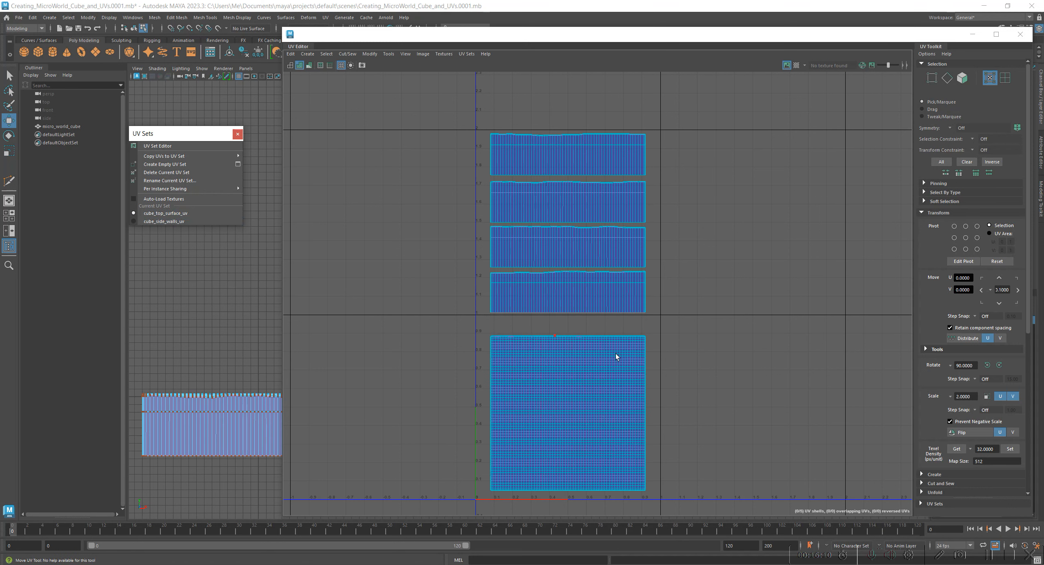
{"action": "left_click_drag", "start_coordinate": [399, 108], "coordinate": [734, 312]}
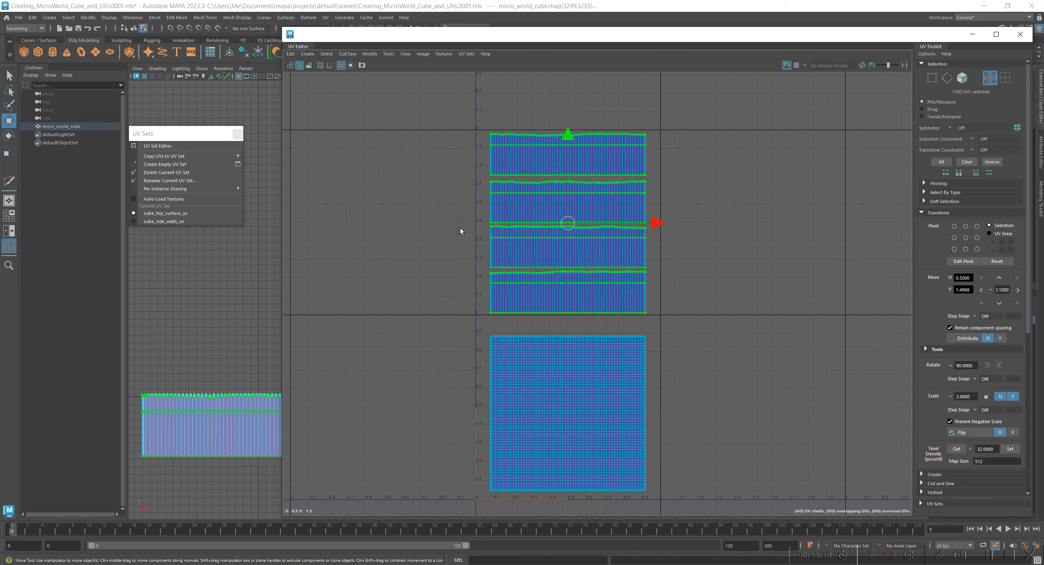
{"action": "key", "text": "Delete"}
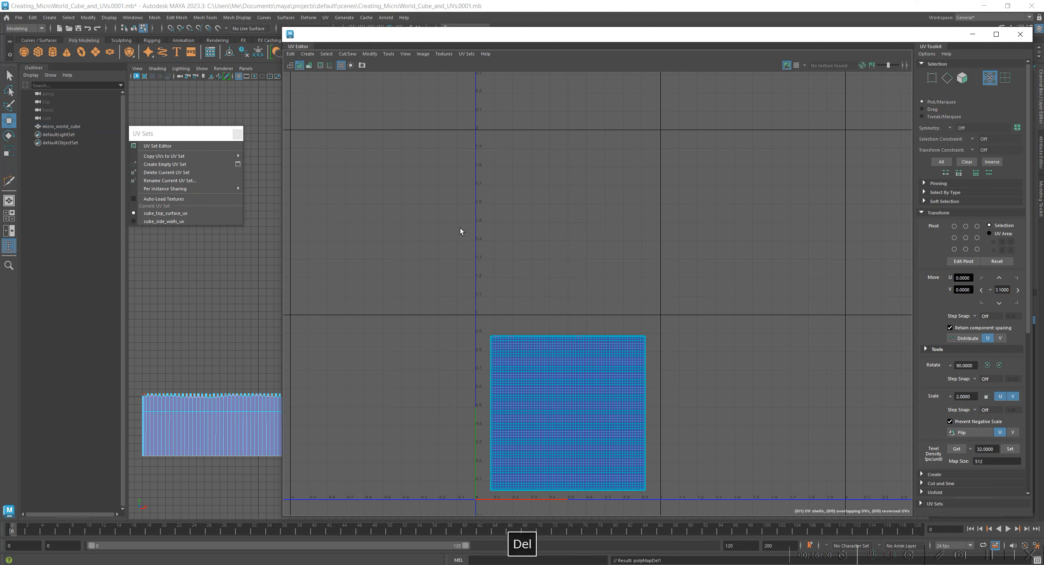
In cube_side_walls_uv, move the four wall shells straight down together to fit within the first UV tile, and deselect them
{"action": "left_click", "coordinate": [164, 222]}
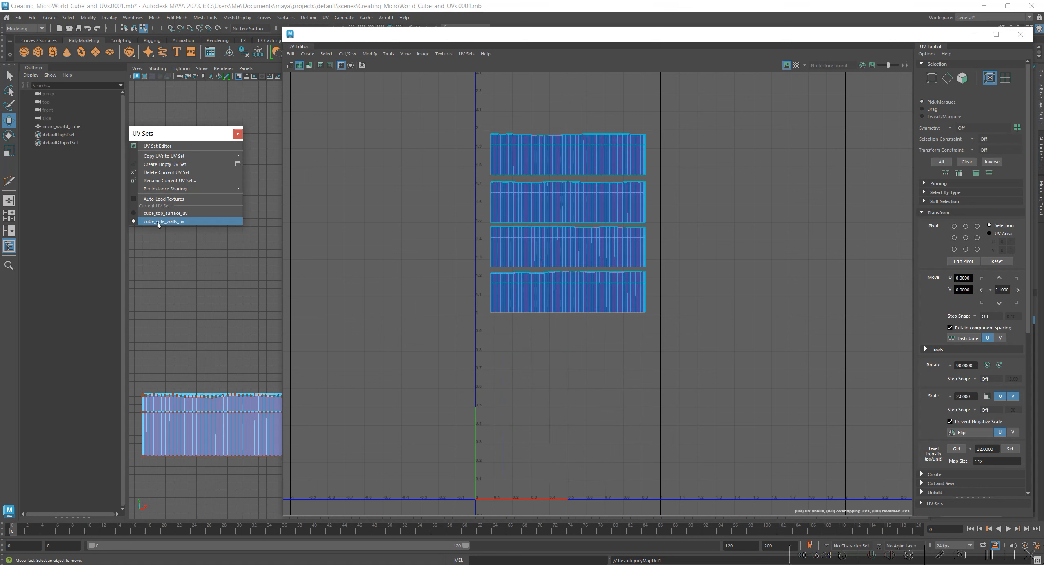
{"action": "left_click_drag", "start_coordinate": [443, 106], "coordinate": [736, 381]}
{"action": "left_click_drag", "start_coordinate": [569, 143], "coordinate": [586, 320]}
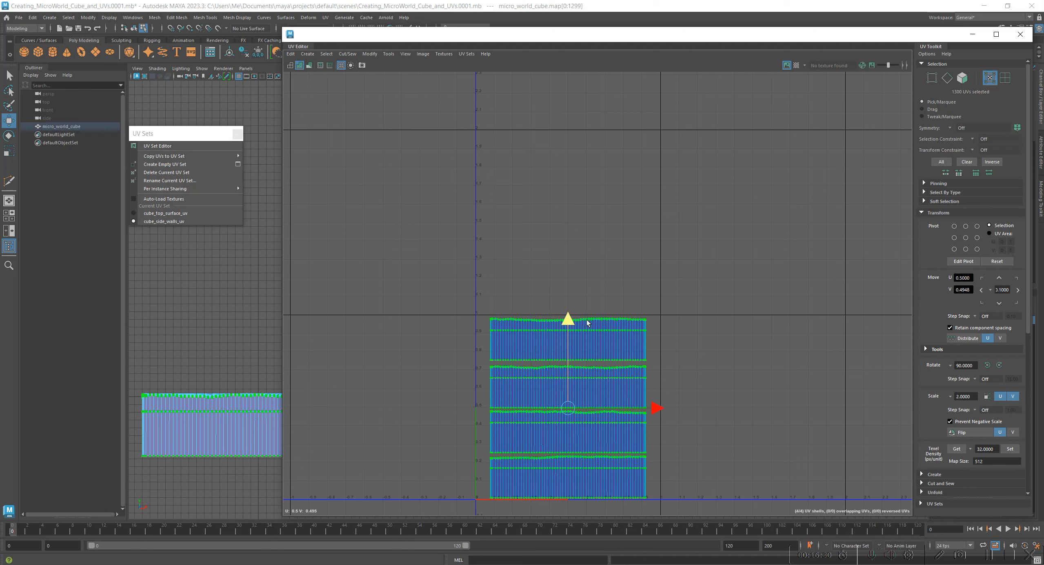
{"action": "middle_click_drag", "start_coordinate": [548, 355], "coordinate": [527, 248], "text": "alt"}
{"action": "right_click_drag", "start_coordinate": [522, 245], "coordinate": [722, 368], "text": "alt"}
{"action": "middle_click_drag", "start_coordinate": [572, 310], "coordinate": [557, 221], "text": "alt"}
{"action": "left_click_drag", "start_coordinate": [566, 178], "coordinate": [566, 176]}
{"action": "left_click", "coordinate": [759, 224]}
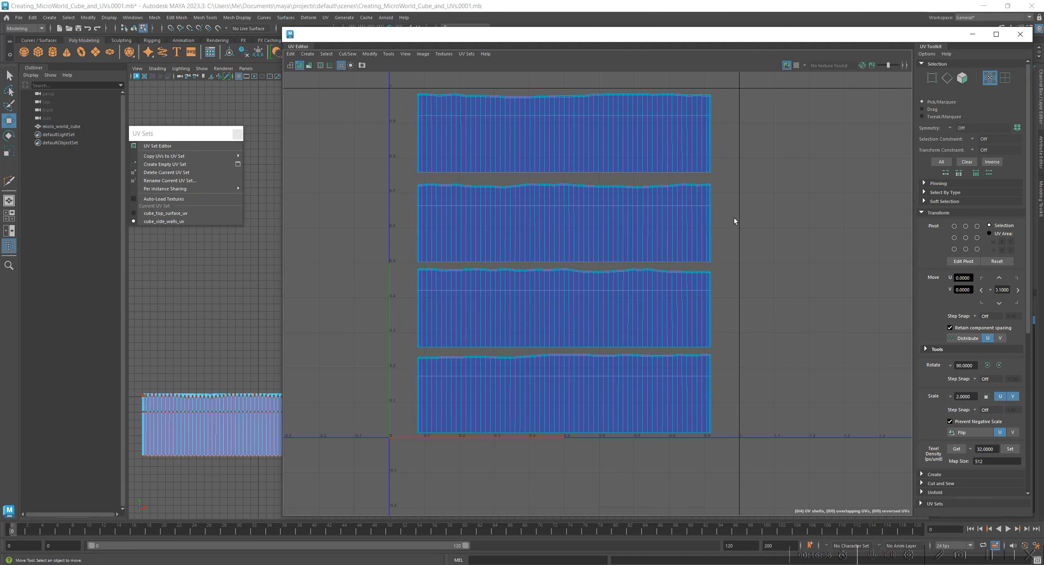
Compare the layouts of cube_side_walls_uv and cube_top_surface_uv to check how each fits within the first tile
{"action": "middle_click_drag", "start_coordinate": [694, 200], "coordinate": [713, 236], "text": "alt"}
{"action": "right_click_drag", "start_coordinate": [713, 236], "coordinate": [600, 223], "text": "alt"}
{"action": "middle_click_drag", "start_coordinate": [531, 218], "coordinate": [459, 274], "text": "alt"}
{"action": "middle_click_drag", "start_coordinate": [627, 275], "coordinate": [685, 286], "text": "alt"}
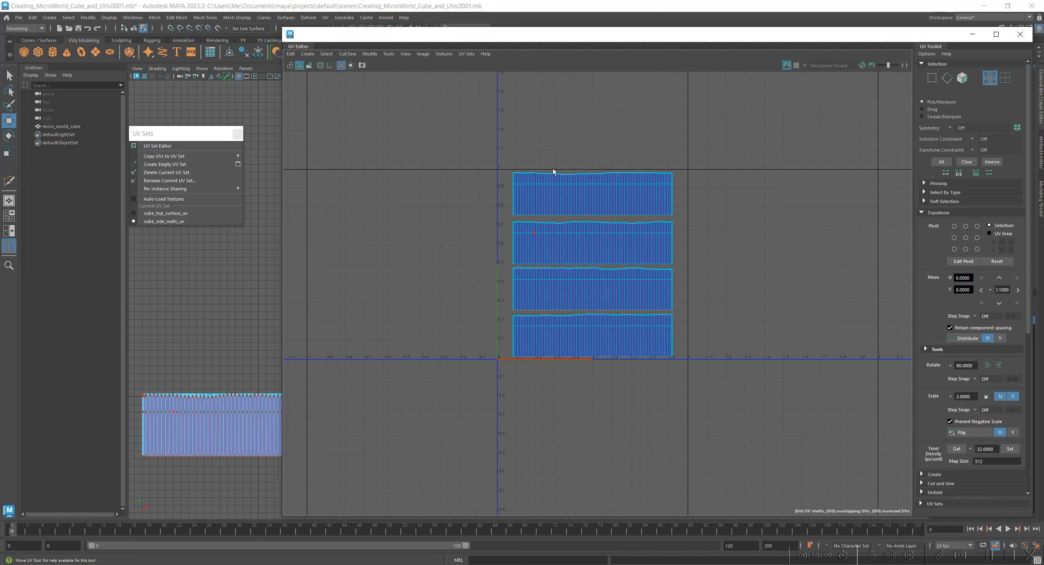
{"action": "right_click_drag", "start_coordinate": [520, 179], "coordinate": [775, 248], "text": "alt"}
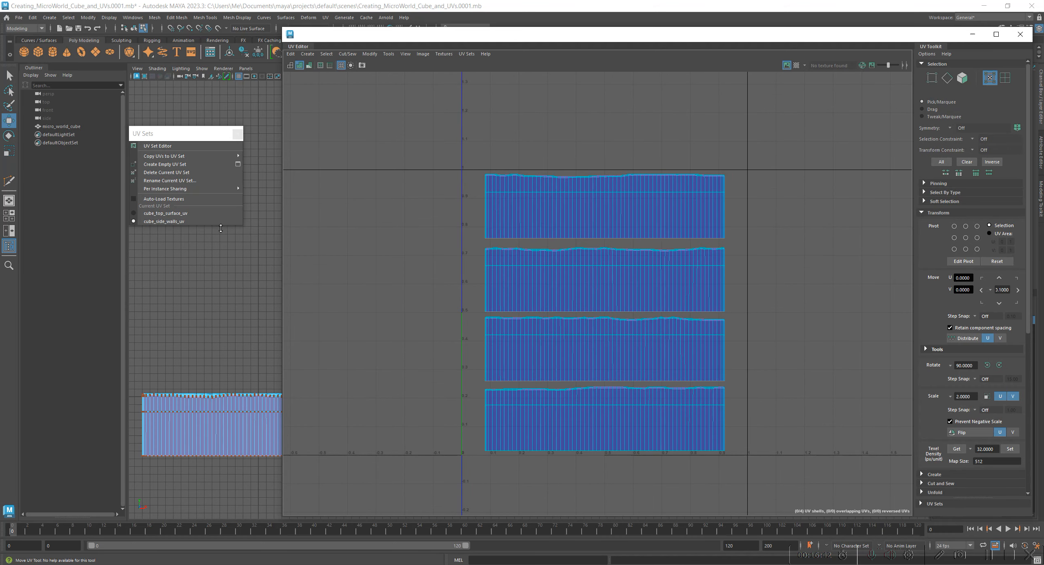
{"action": "left_click", "coordinate": [169, 215]}
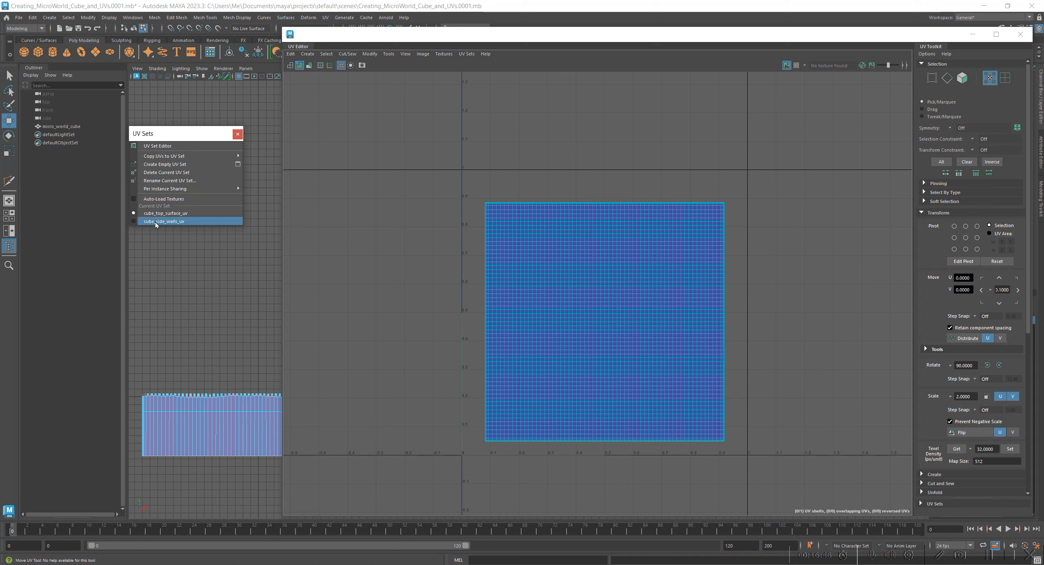
{"action": "left_click", "coordinate": [157, 222]}
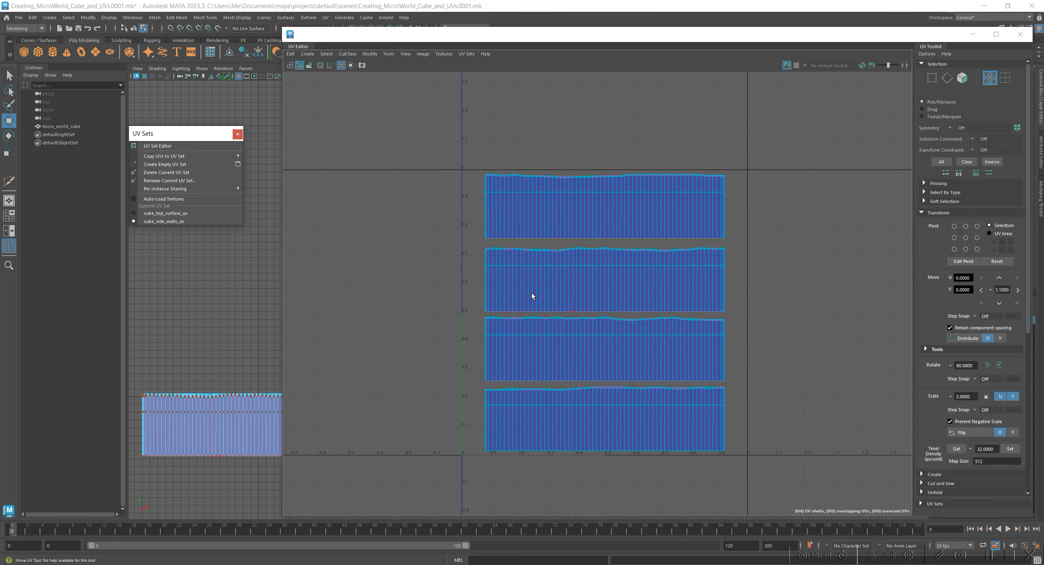
{"action": "left_click", "coordinate": [167, 213]}
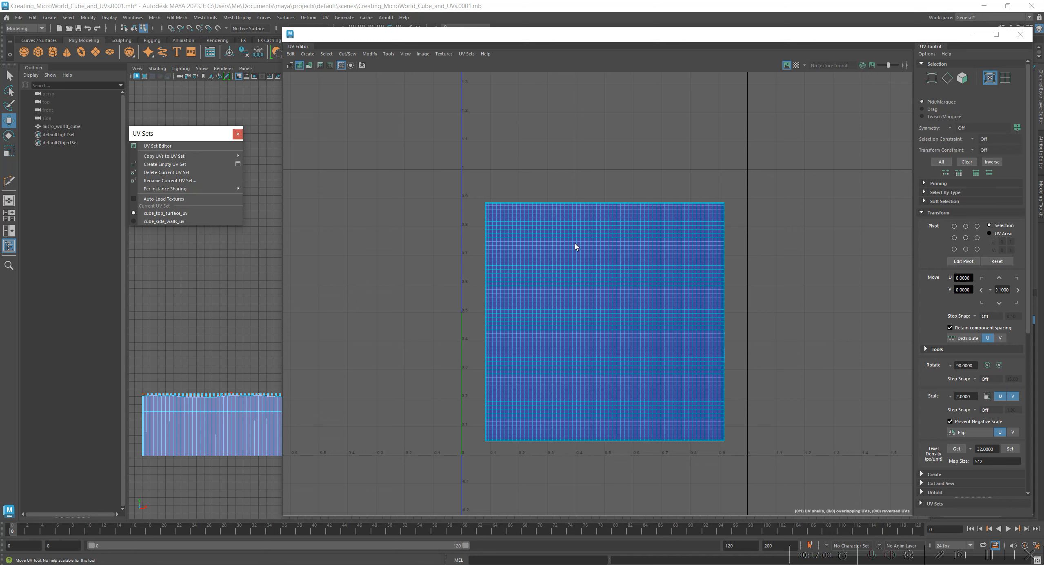
Make cube_side_walls_uv the current UV set and save the scene as incremental version 0002
{"action": "left_click", "coordinate": [176, 221]}
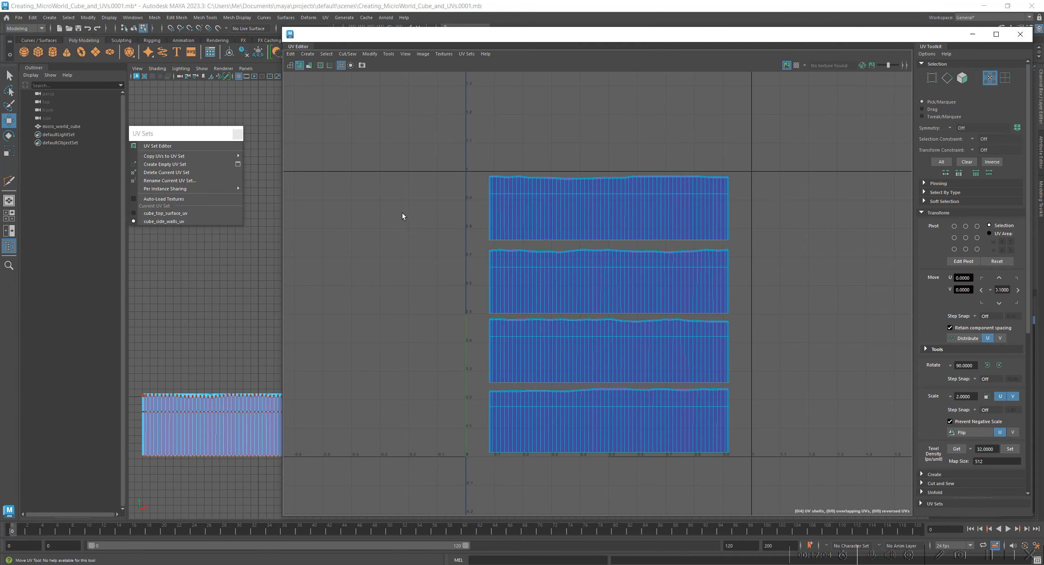
{"action": "key", "text": "ctrl+alt+s"}
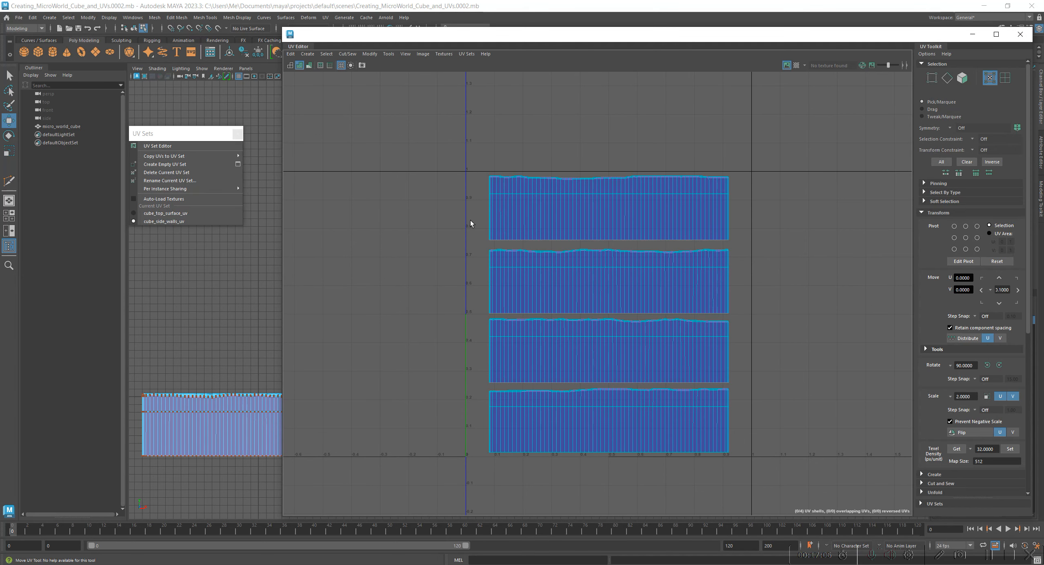
Inspect the top surface layout and then the side walls layout by alternating between the two UV sets
{"action": "left_click", "coordinate": [183, 215]}
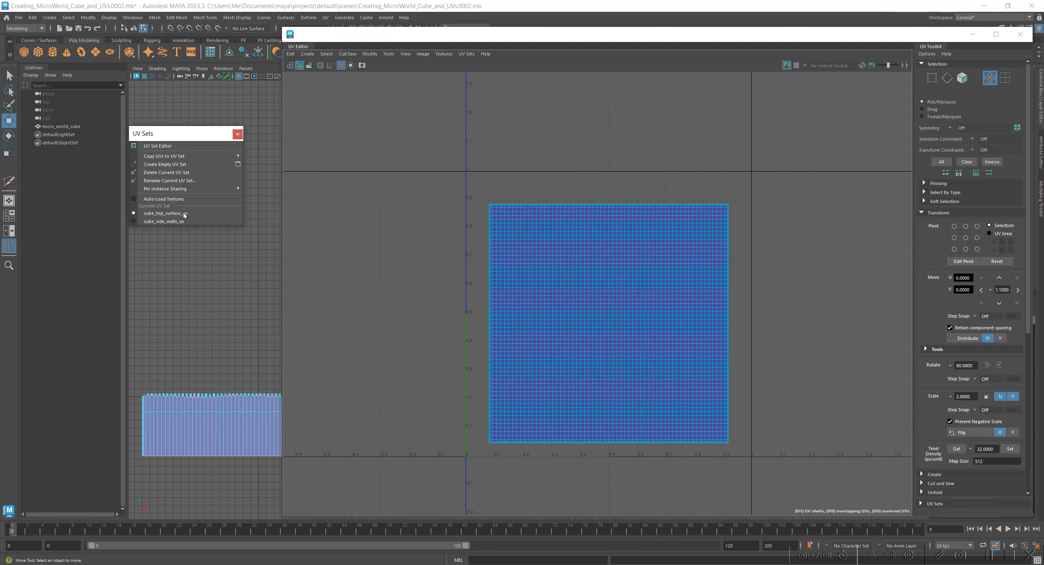
{"action": "mouse_move", "coordinate": [652, 287]}
{"action": "right_mouse_down", "text": "alt"}
{"action": "mouse_move", "coordinate": [708, 282]}
{"action": "mouse_move", "coordinate": [646, 301]}
{"action": "right_mouse_up", "text": "alt"}
{"action": "middle_click_drag", "start_coordinate": [645, 301], "coordinate": [636, 262], "text": "alt"}
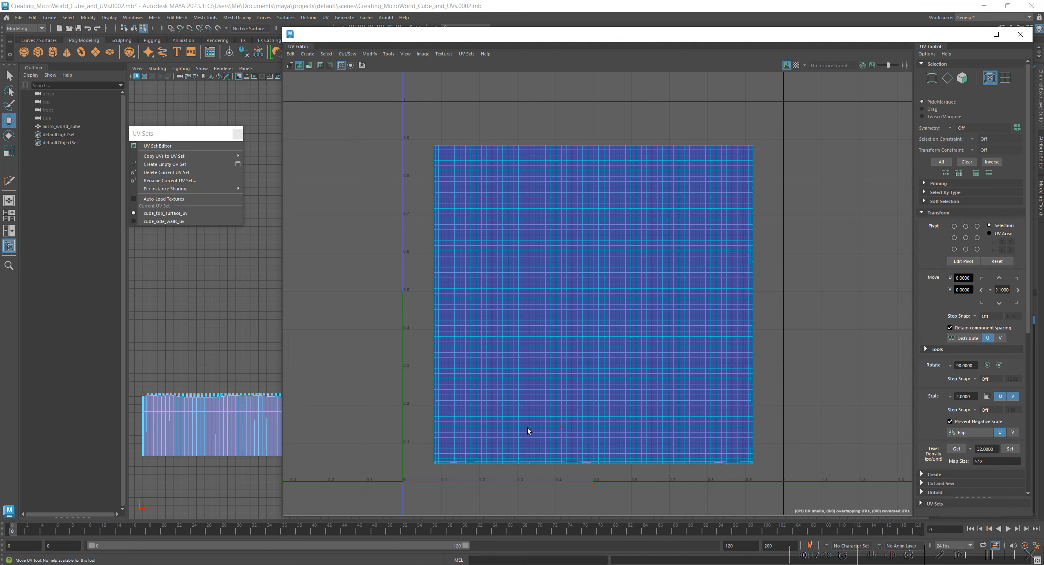
{"action": "left_click", "coordinate": [163, 221]}
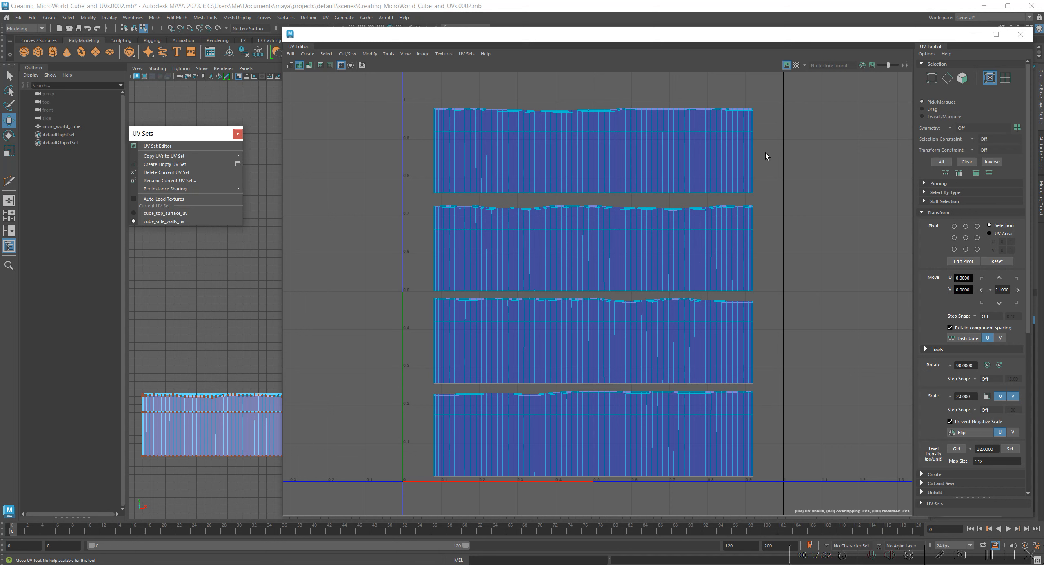
{"action": "left_click", "coordinate": [172, 214]}
{"action": "left_click", "coordinate": [167, 223]}
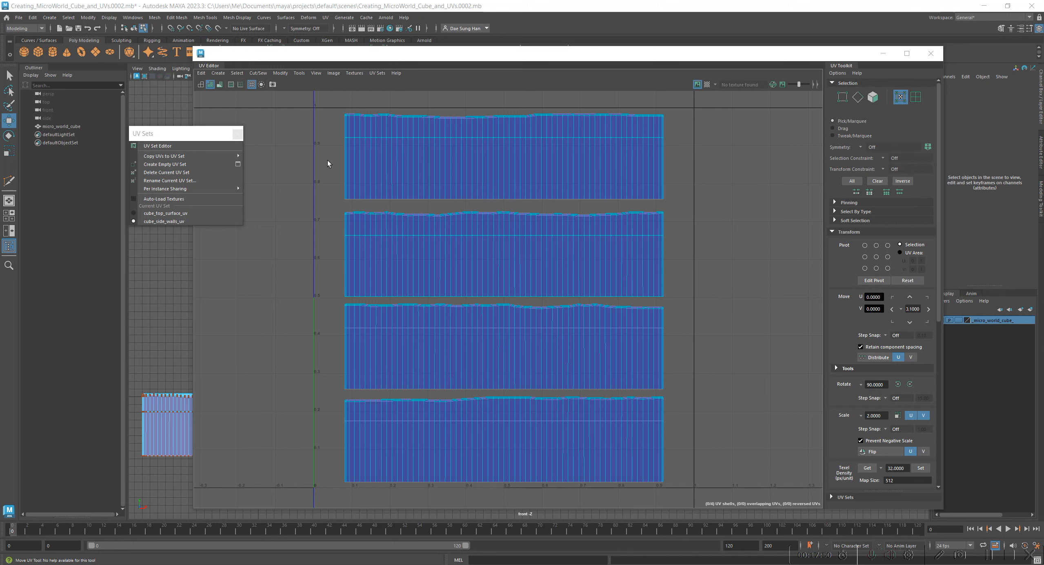
Make cube_top_surface_uv the current UV set and move the floating UV Sets window clear of the UV Editor
{"action": "left_click", "coordinate": [183, 213]}
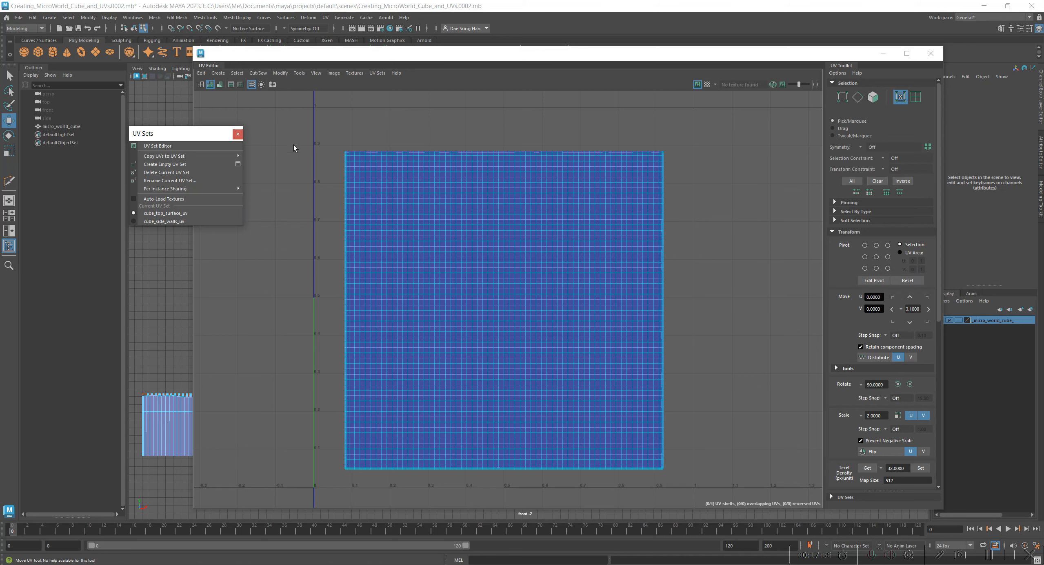
{"action": "right_click_drag", "start_coordinate": [525, 268], "coordinate": [443, 220], "text": "alt"}
{"action": "middle_click_drag", "start_coordinate": [443, 219], "coordinate": [433, 242], "text": "alt"}
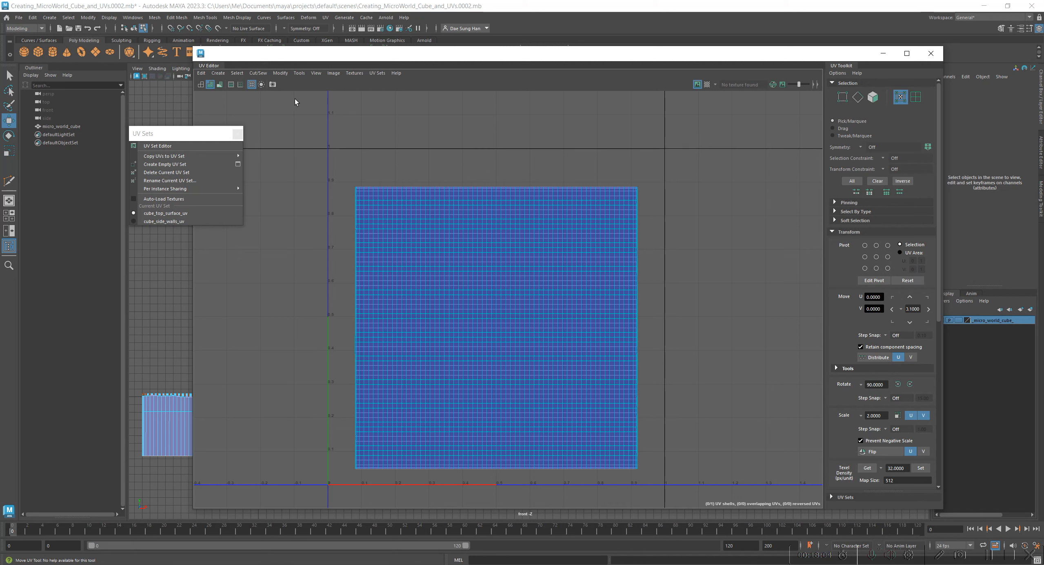
{"action": "left_click_drag", "start_coordinate": [222, 134], "coordinate": [123, 136]}
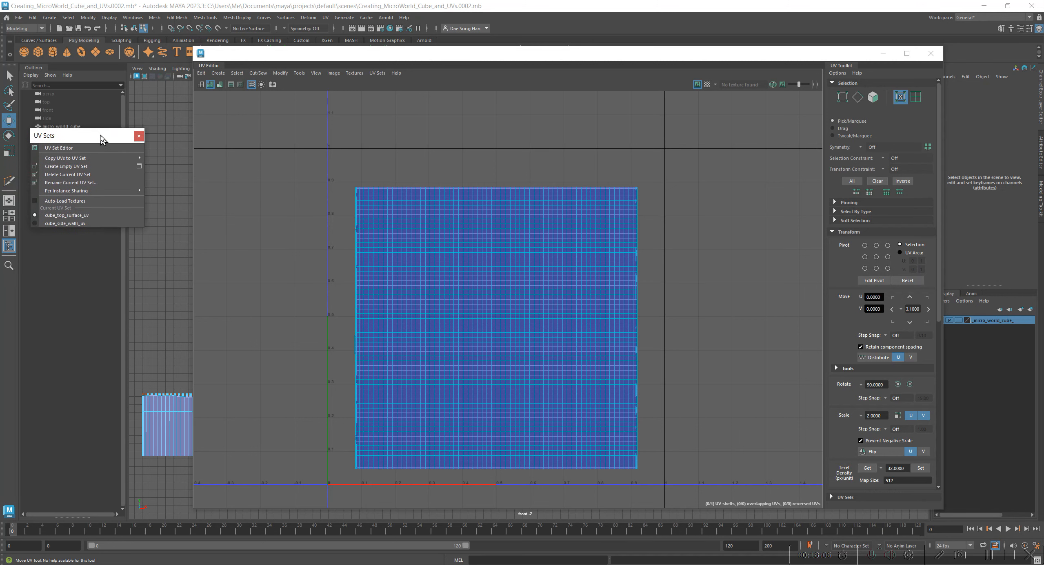
Open the UV Snapshot options for the cube_top_surface_uv layout and bring them over the UV Editor
{"action": "left_click", "coordinate": [272, 84]}
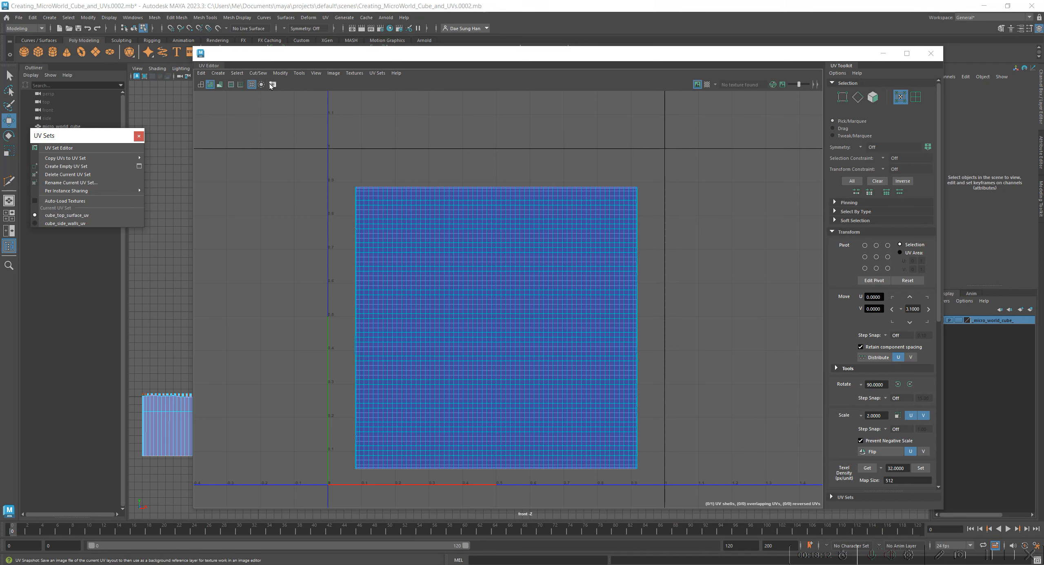
{"action": "left_click_drag", "start_coordinate": [167, 82], "coordinate": [498, 116]}
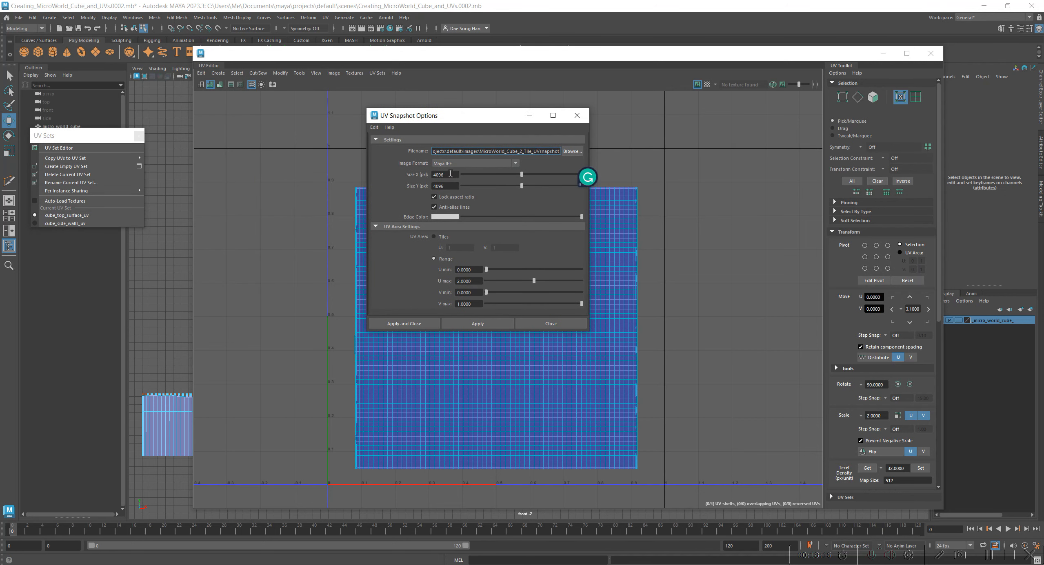
{"action": "left_click", "coordinate": [453, 186]}
{"action": "double_click", "coordinate": [444, 175]}
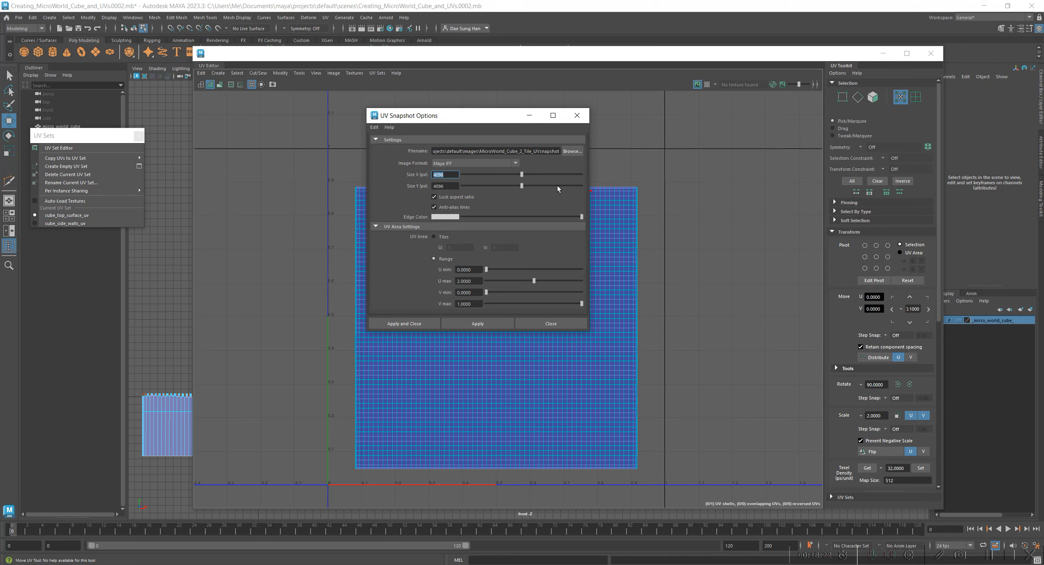
Replace the ending of the existing snapshot filename so that it reads MicroWorld_Cube_Top_Surface_UV
{"action": "left_click", "coordinate": [483, 151]}
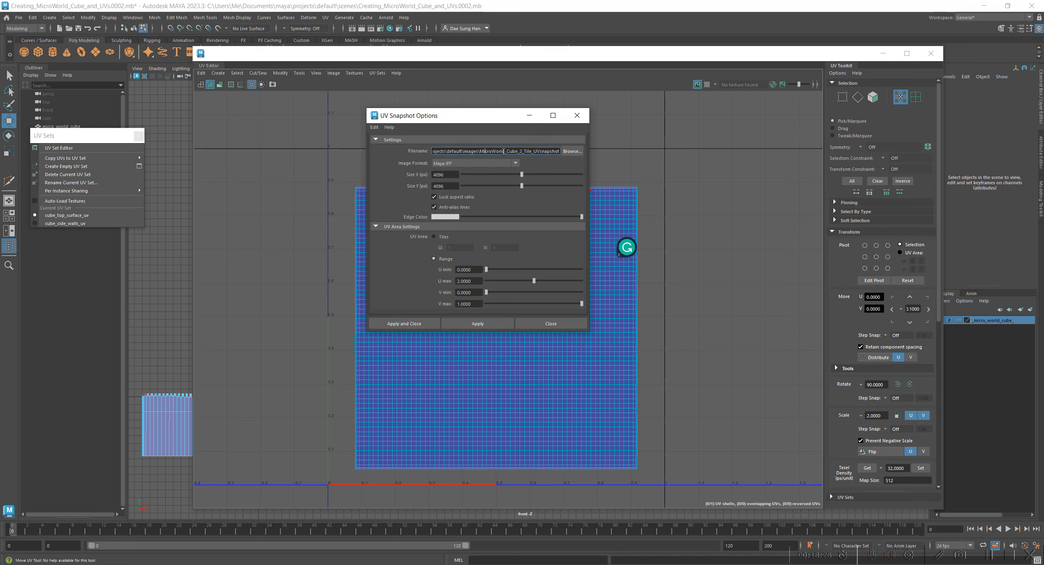
{"action": "left_click", "coordinate": [520, 149]}
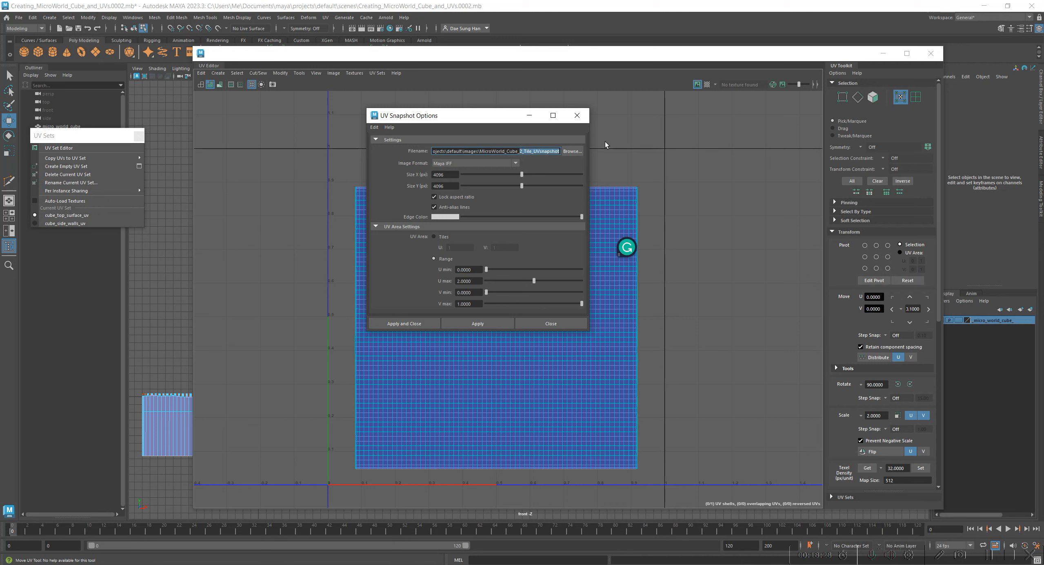
{"action": "key", "text": "BackSpace"}
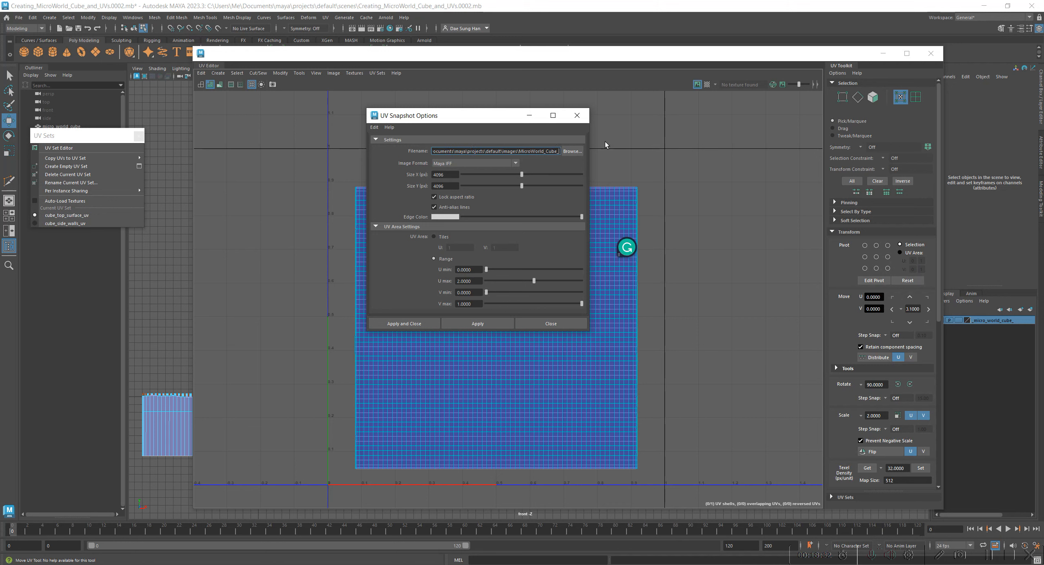
{"action": "type", "text": "Top_Sur"}
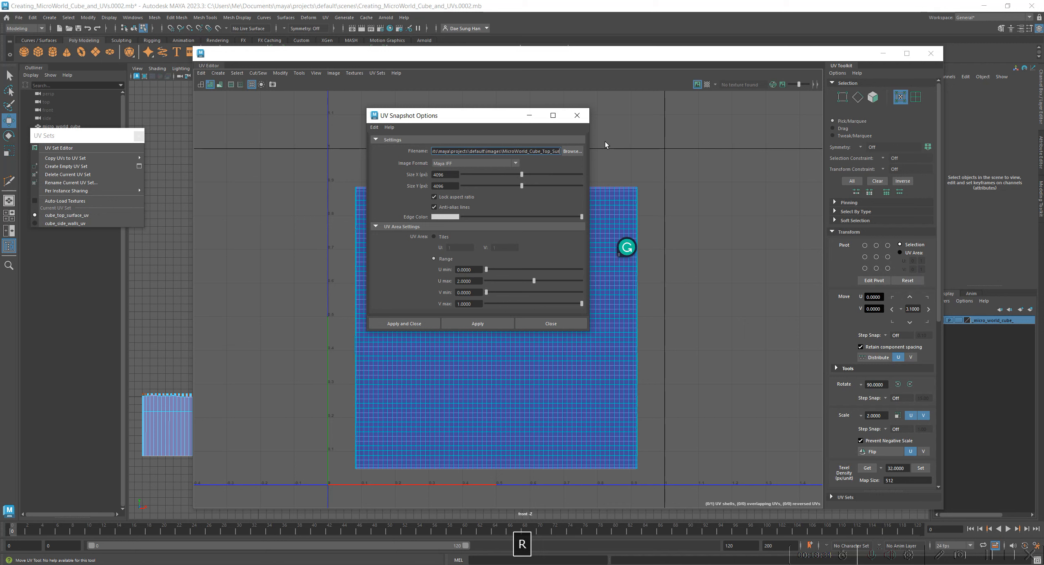
{"action": "type", "text": "face_UV"}
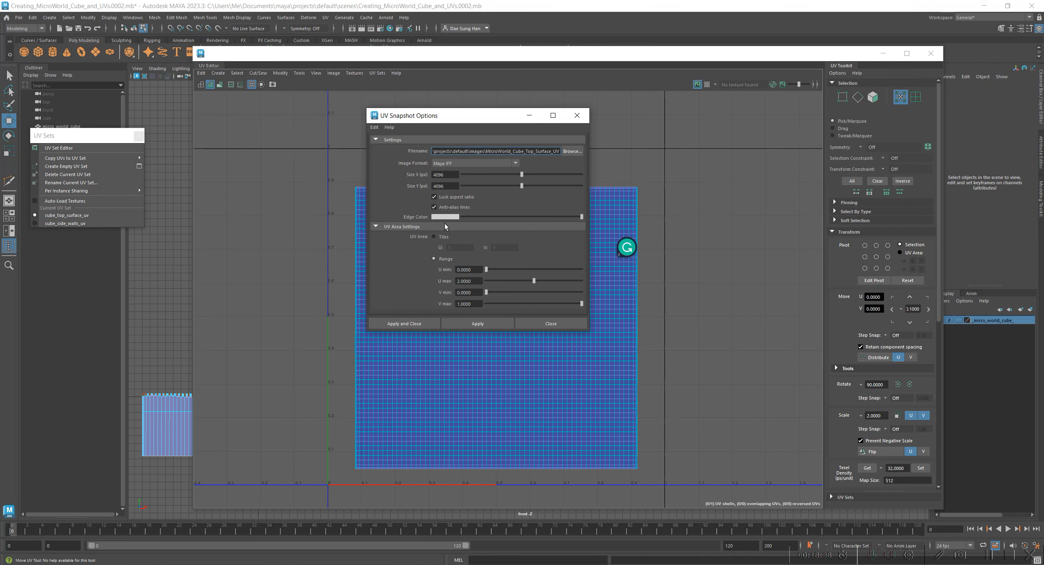
{"action": "left_click_drag", "start_coordinate": [486, 152], "coordinate": [559, 152]}
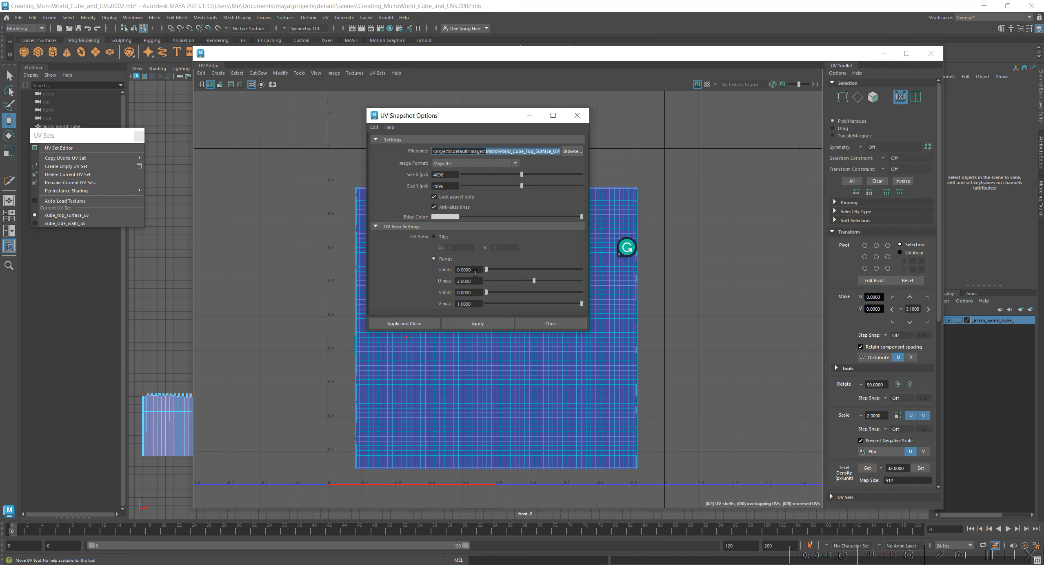
Reset the snapshot options to their defaults and name the snapshot file MicroWorld_Cube_Top_Surface_UV
{"action": "left_click", "coordinate": [375, 128]}
{"action": "left_click", "coordinate": [393, 144]}
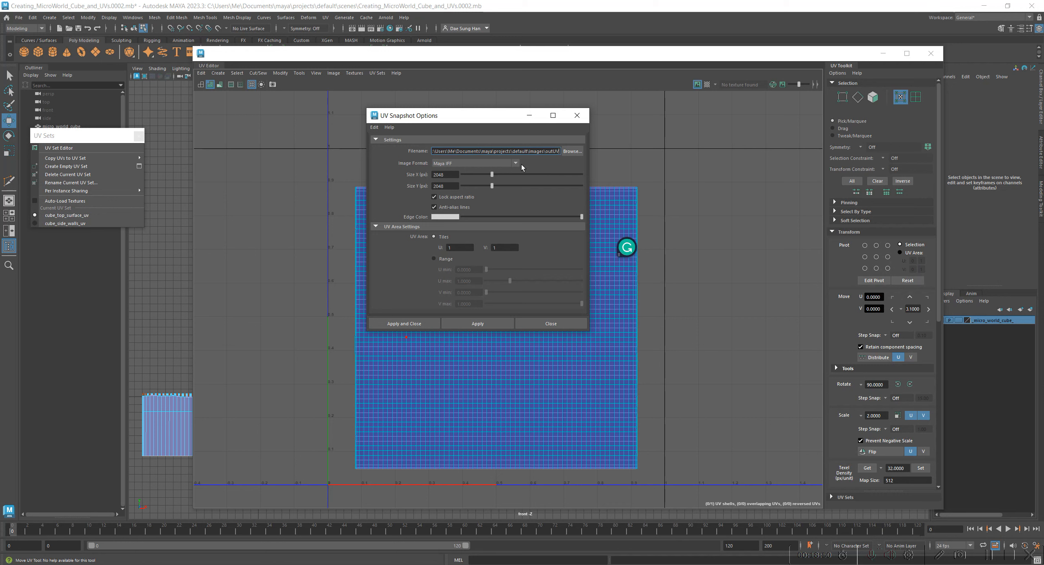
{"action": "double_click", "coordinate": [546, 155]}
{"action": "key", "text": "BackSpace"}
{"action": "type", "text": "MicroWorld_Cube_Top"}
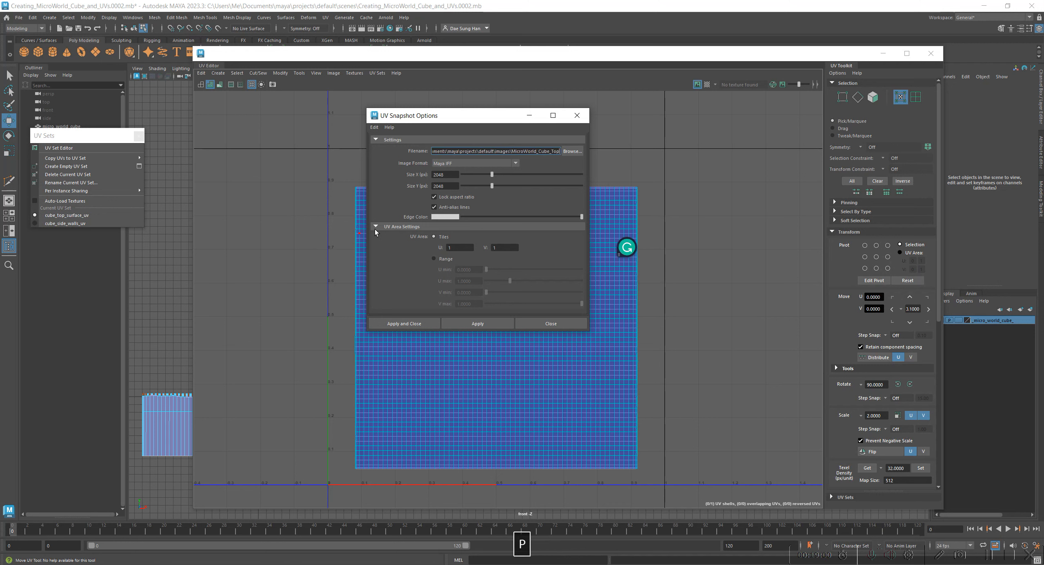
{"action": "type", "text": "_Surface_"}
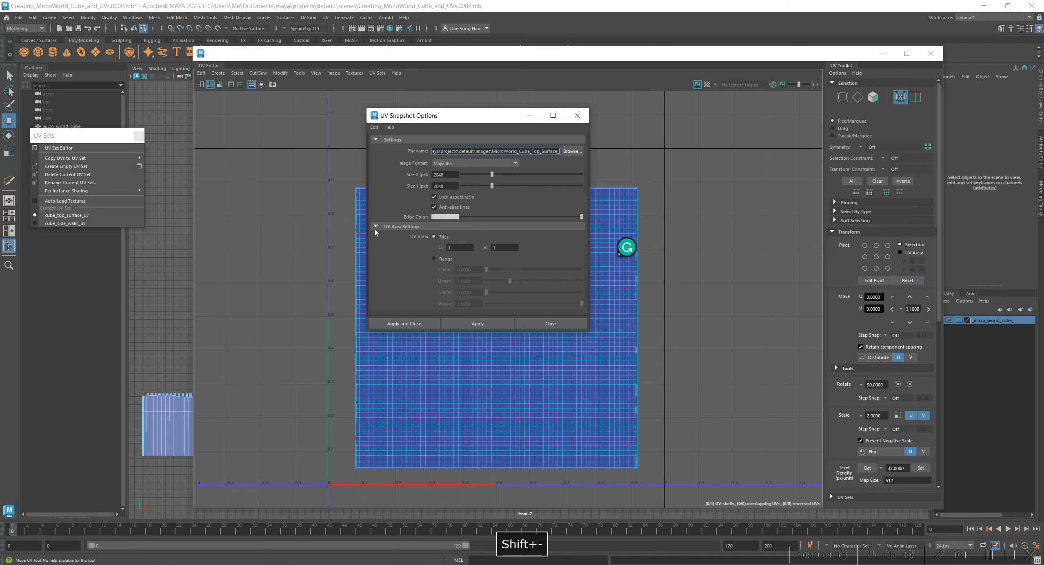
{"action": "type", "text": "UV"}
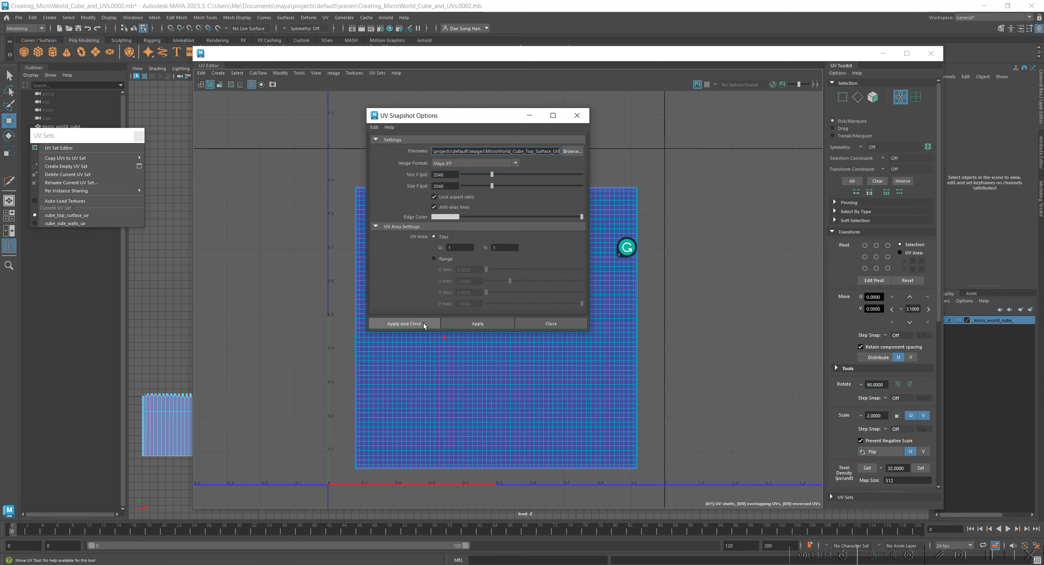
Set the snapshot size to 4096 by 4096 pixels and try to save the top surface snapshot
{"action": "left_click", "coordinate": [451, 175]}
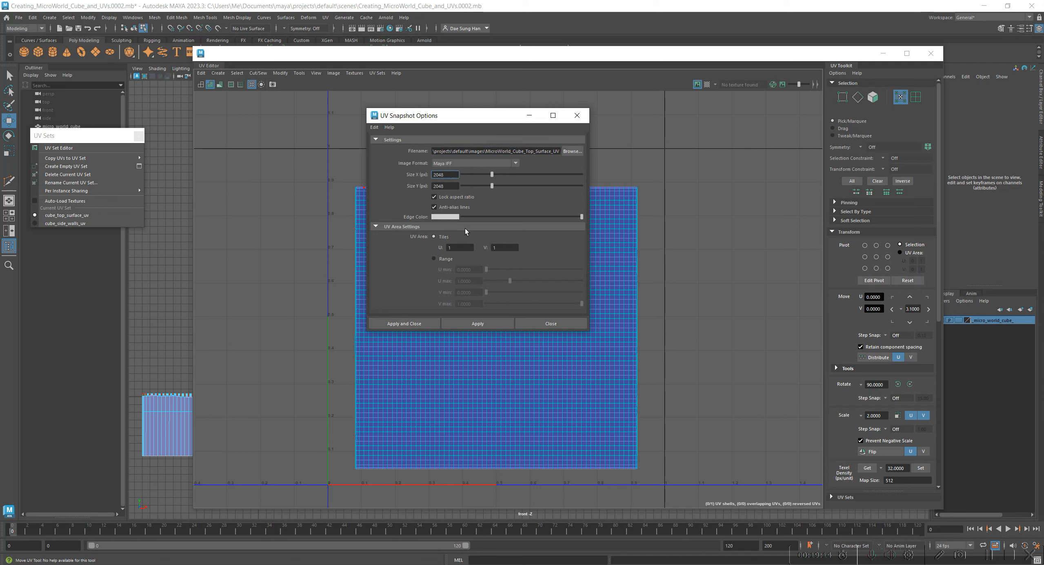
{"action": "left_click_drag", "start_coordinate": [455, 175], "coordinate": [429, 185]}
{"action": "type", "text": "40964096"}
{"action": "key", "text": "Return"}
{"action": "left_click", "coordinate": [417, 325]}
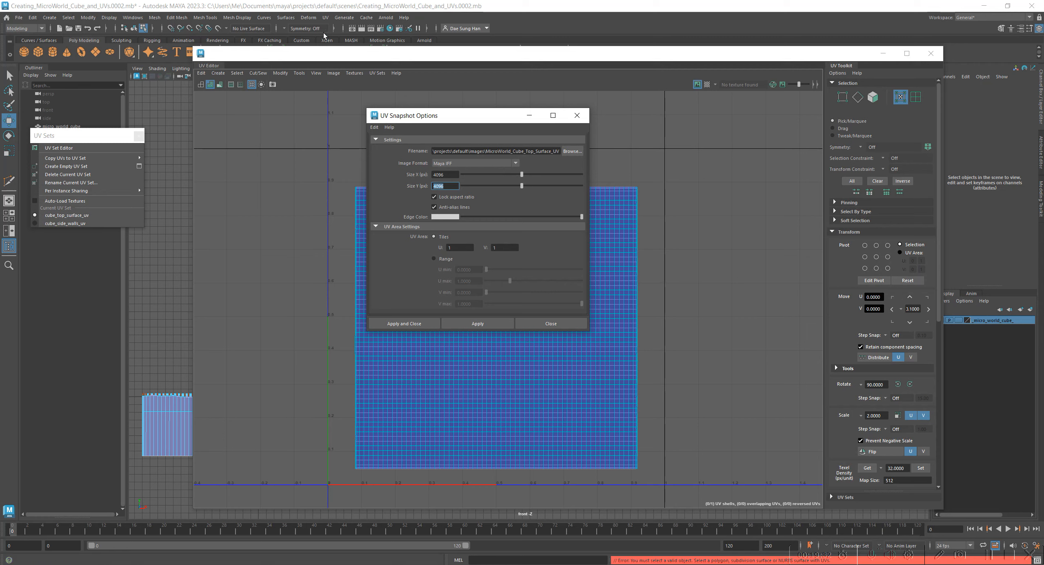
Uncover the front view and select the whole micro_world_cube in object mode
{"action": "left_click_drag", "start_coordinate": [333, 59], "coordinate": [394, 368]}
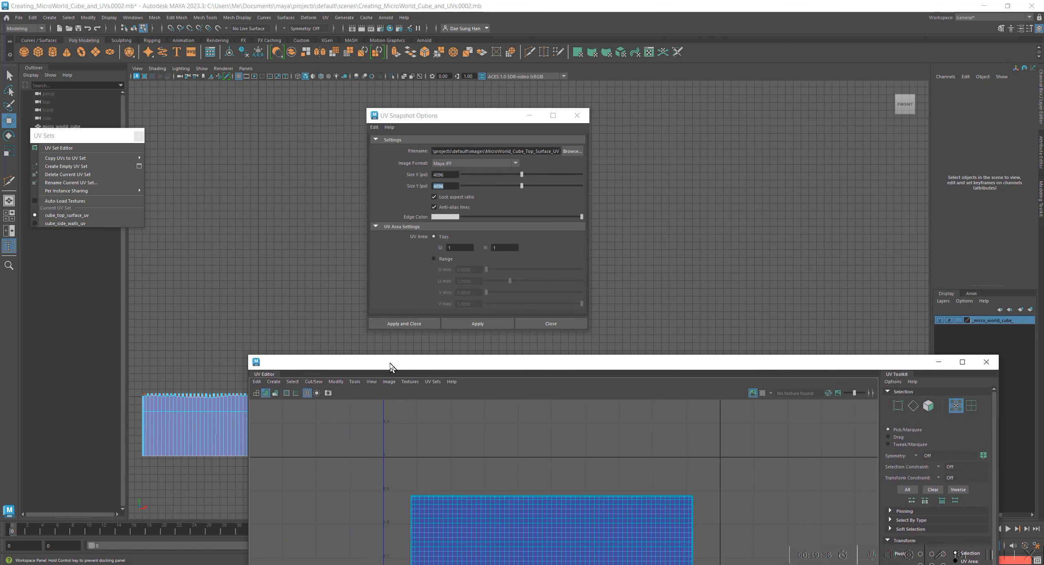
{"action": "left_click_drag", "start_coordinate": [467, 119], "coordinate": [746, 122]}
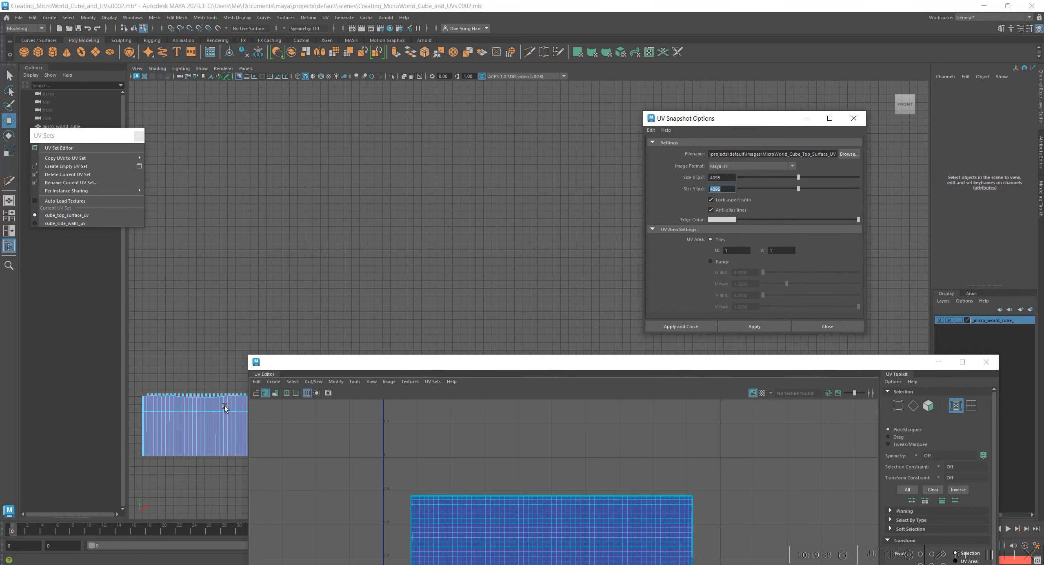
{"action": "middle_click_drag", "start_coordinate": [277, 297], "coordinate": [419, 97], "text": "alt"}
{"action": "middle_click_drag", "start_coordinate": [454, 223], "coordinate": [468, 206], "text": "alt"}
{"action": "right_click_drag", "start_coordinate": [467, 206], "coordinate": [595, 153]}
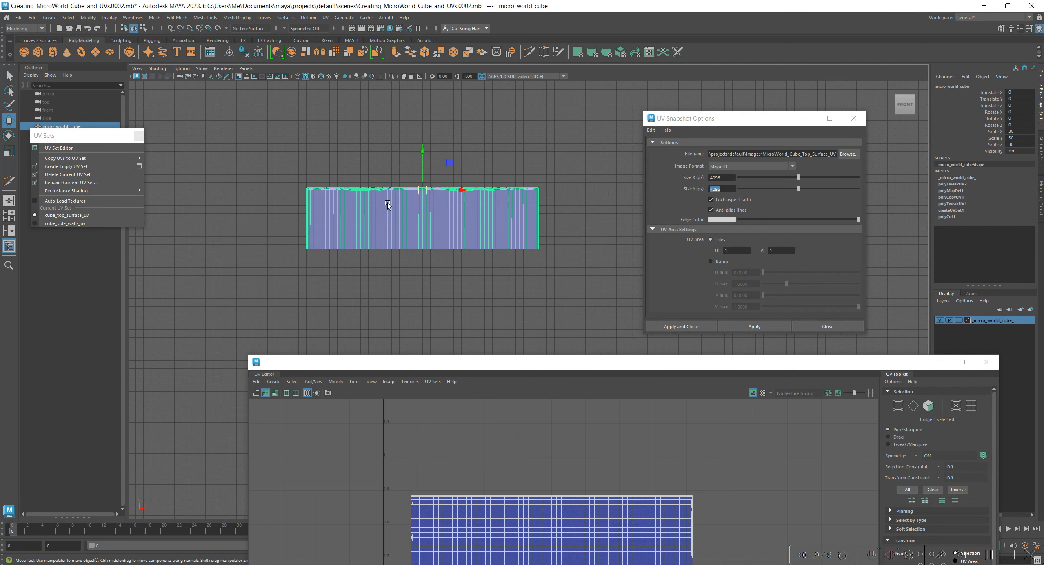
Save the top surface UV snapshot in Maya IFF format with the current snapshot options
{"action": "left_click_drag", "start_coordinate": [472, 369], "coordinate": [341, 223]}
{"action": "left_click_drag", "start_coordinate": [687, 119], "coordinate": [638, 135]}
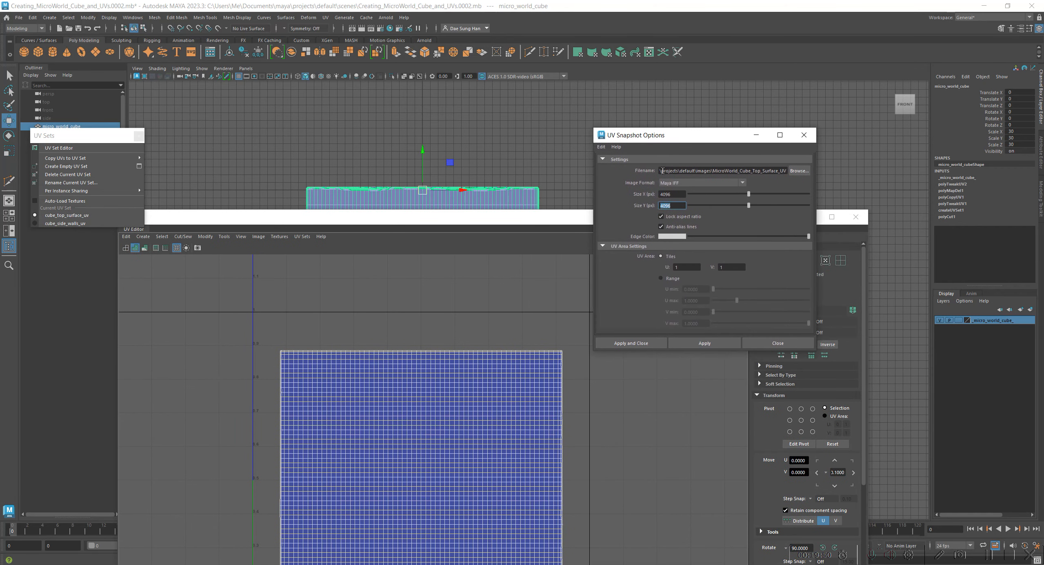
{"action": "left_click", "coordinate": [630, 344]}
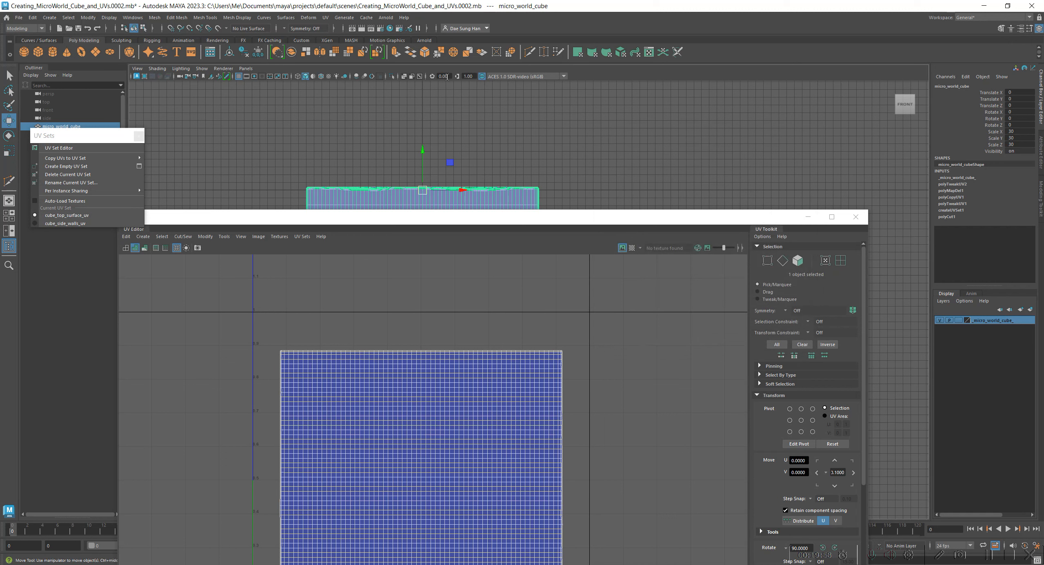
Check the UV Snapshot options once more, close them without exporting, and move the UV Editor back up
{"action": "left_click", "coordinate": [197, 248]}
{"action": "left_click_drag", "start_coordinate": [665, 138], "coordinate": [472, 136]}
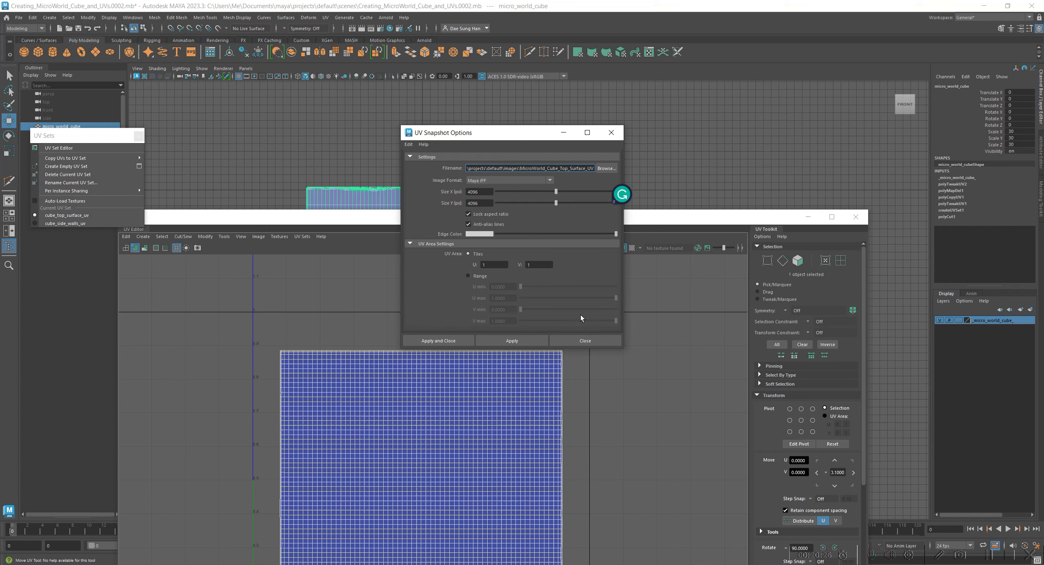
{"action": "left_click", "coordinate": [611, 133]}
{"action": "left_click_drag", "start_coordinate": [502, 223], "coordinate": [561, 62]}
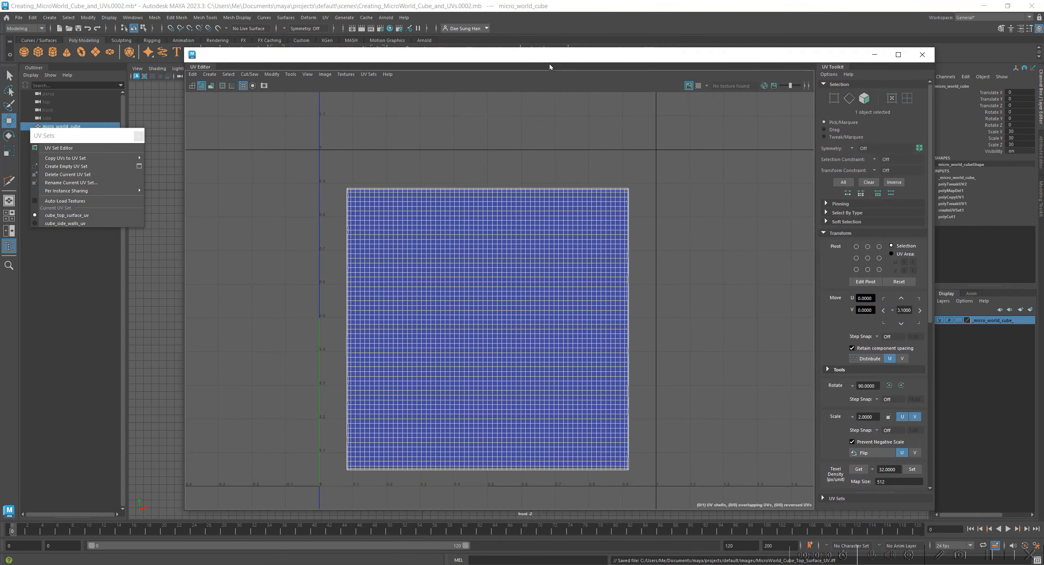
Close the floating UV Sets window and make cube_side_walls_uv the current UV set
{"action": "left_click_drag", "start_coordinate": [61, 137], "coordinate": [75, 131]}
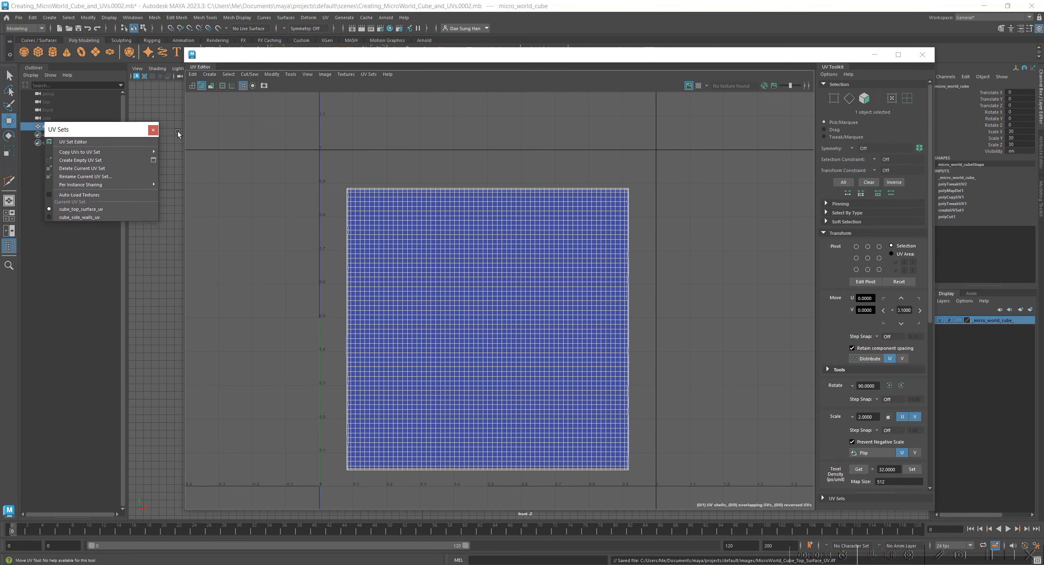
{"action": "left_click", "coordinate": [152, 130]}
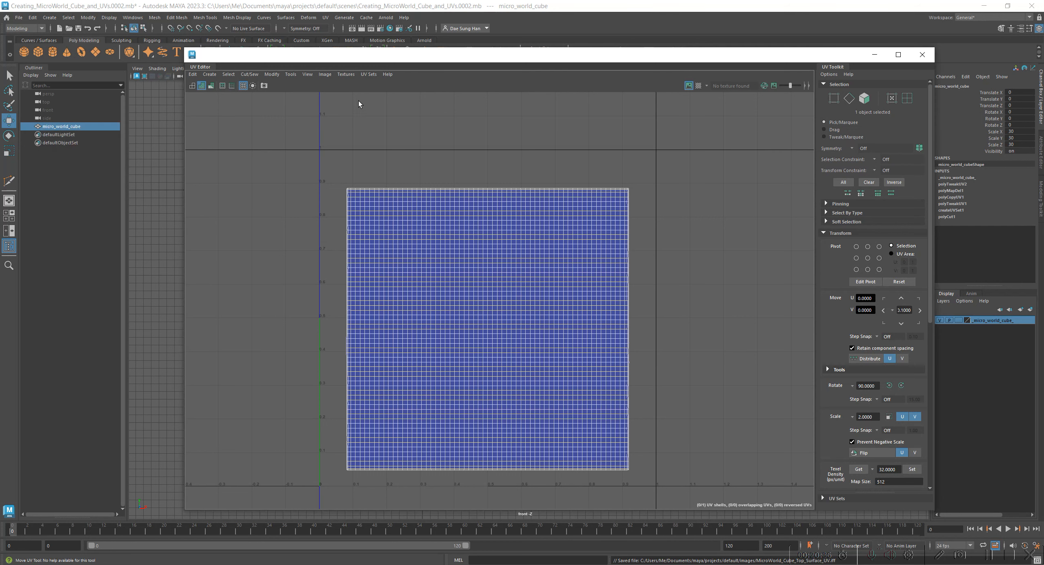
{"action": "left_click", "coordinate": [362, 75]}
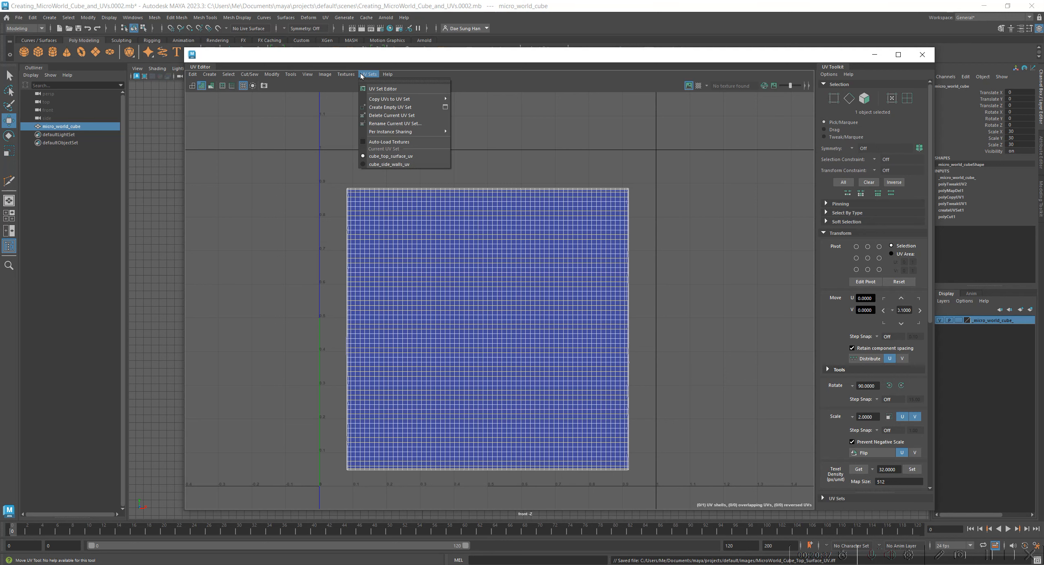
{"action": "left_click", "coordinate": [385, 89]}
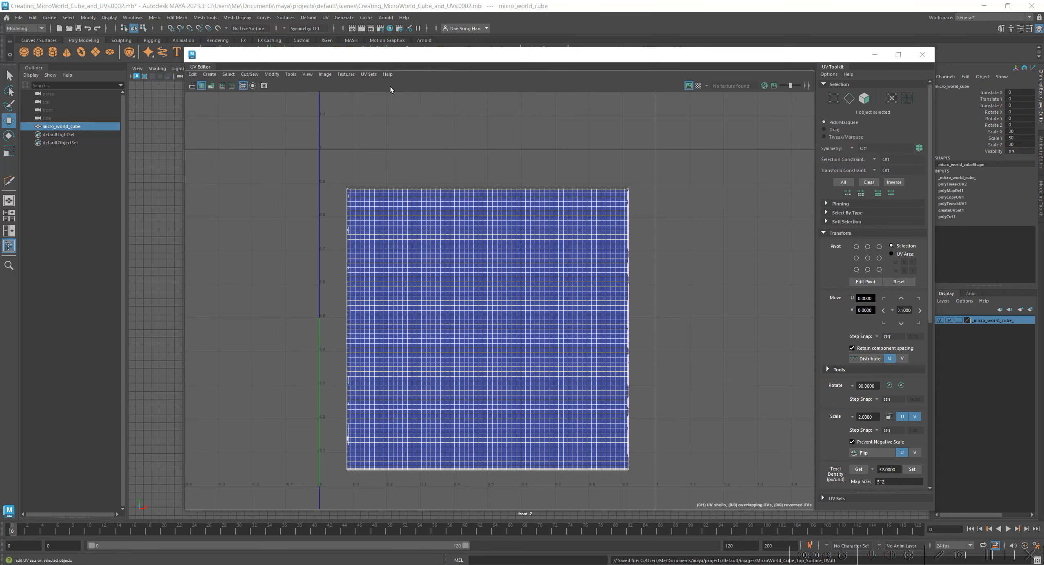
{"action": "left_click", "coordinate": [163, 240]}
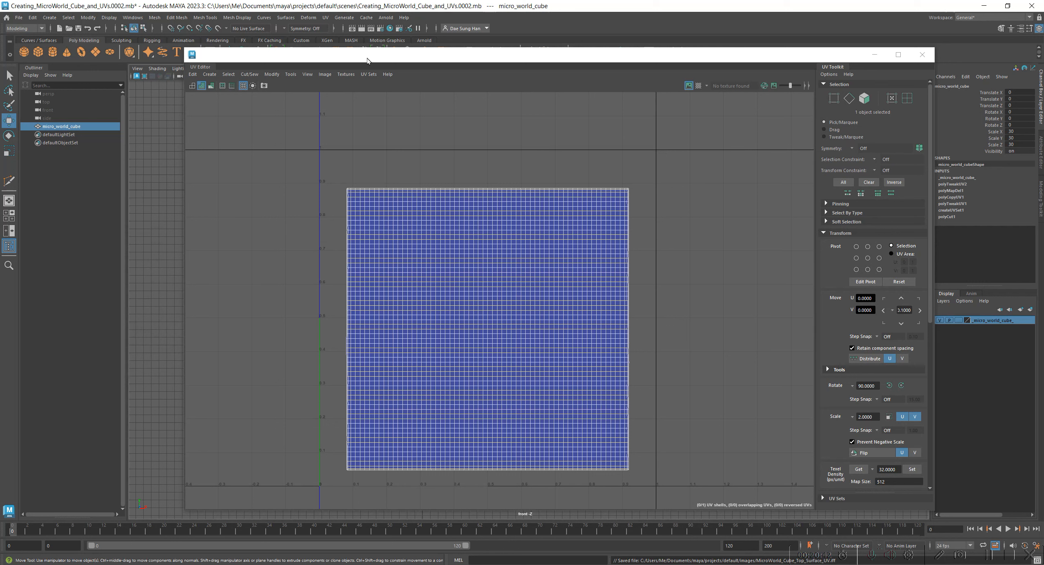
{"action": "left_click", "coordinate": [369, 74]}
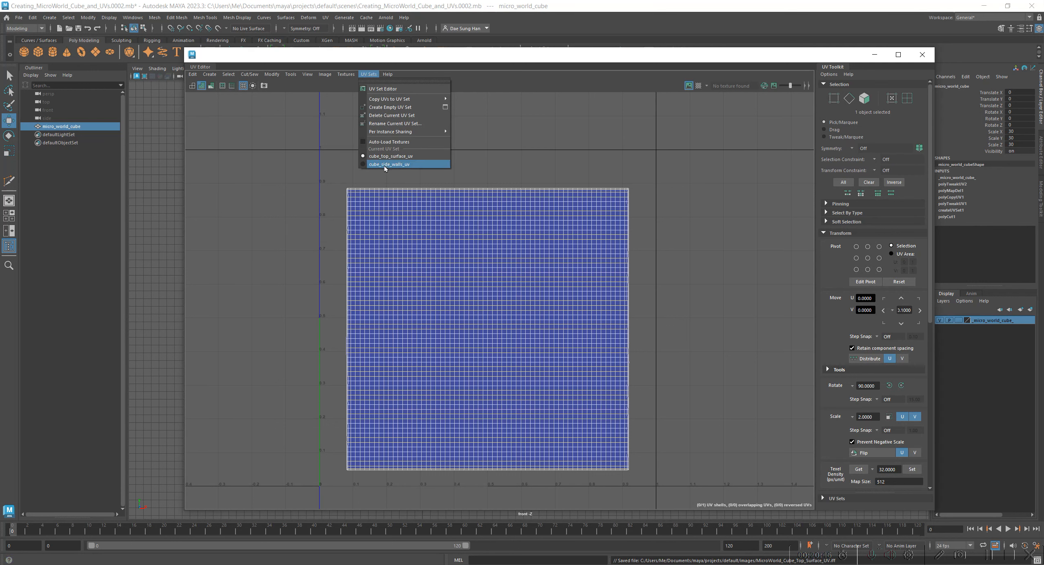
{"action": "left_click", "coordinate": [360, 165]}
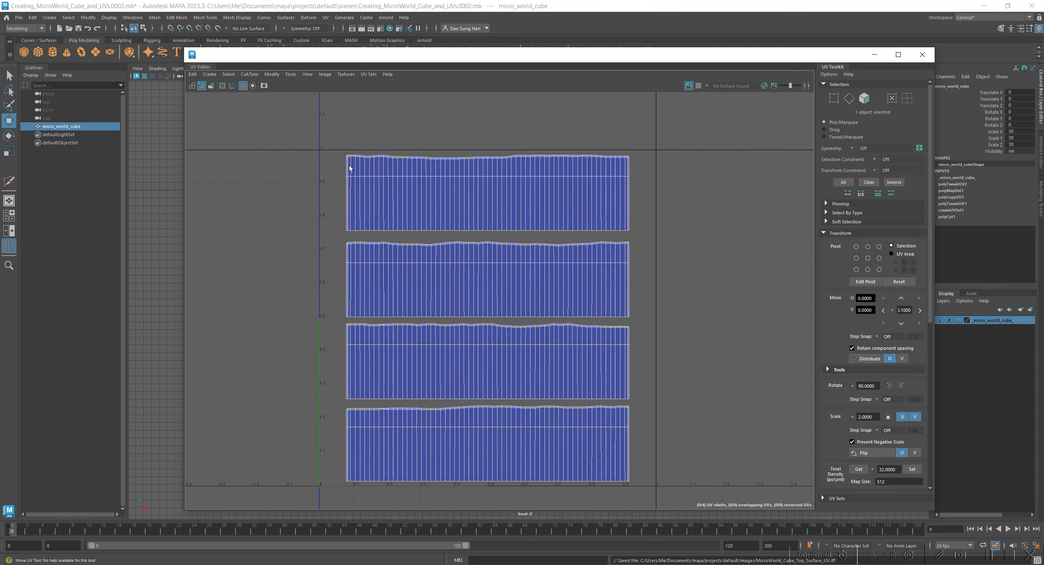
Open the UV Snapshot options for the cube_side_walls_uv layout
{"action": "right_click_drag", "start_coordinate": [624, 317], "coordinate": [490, 256], "text": "alt"}
{"action": "left_click_drag", "start_coordinate": [341, 64], "coordinate": [362, 333]}
{"action": "left_click_drag", "start_coordinate": [435, 324], "coordinate": [417, 87]}
{"action": "right_click_drag", "start_coordinate": [558, 243], "coordinate": [419, 205], "text": "alt"}
{"action": "left_click", "coordinate": [266, 118]}
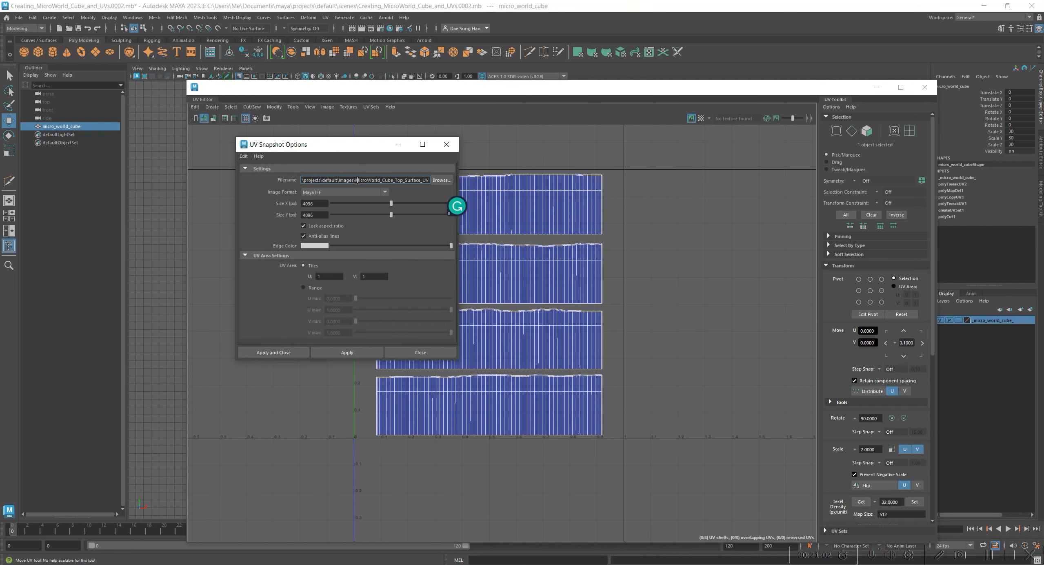
Name the snapshot file MicroWorld_Cube_Side_Walls_UV and save the side walls snapshot at 4096 by 4096 pixels
{"action": "left_click_drag", "start_coordinate": [373, 180], "coordinate": [473, 186]}
{"action": "left_click", "coordinate": [386, 180]}
{"action": "key", "text": "BackSpace"}
{"action": "type", "text": "_Side_"}
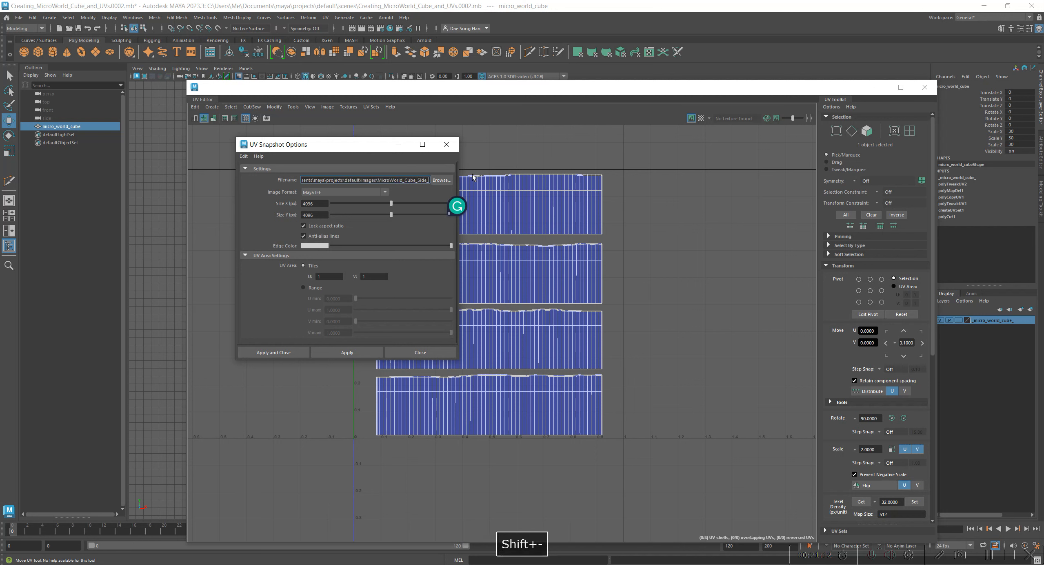
{"action": "type", "text": "Walls"}
{"action": "key", "text": "BackSpace"}
{"action": "key", "text": "BackSpace"}
{"action": "key", "text": "BackSpace"}
{"action": "type", "text": "ll"}
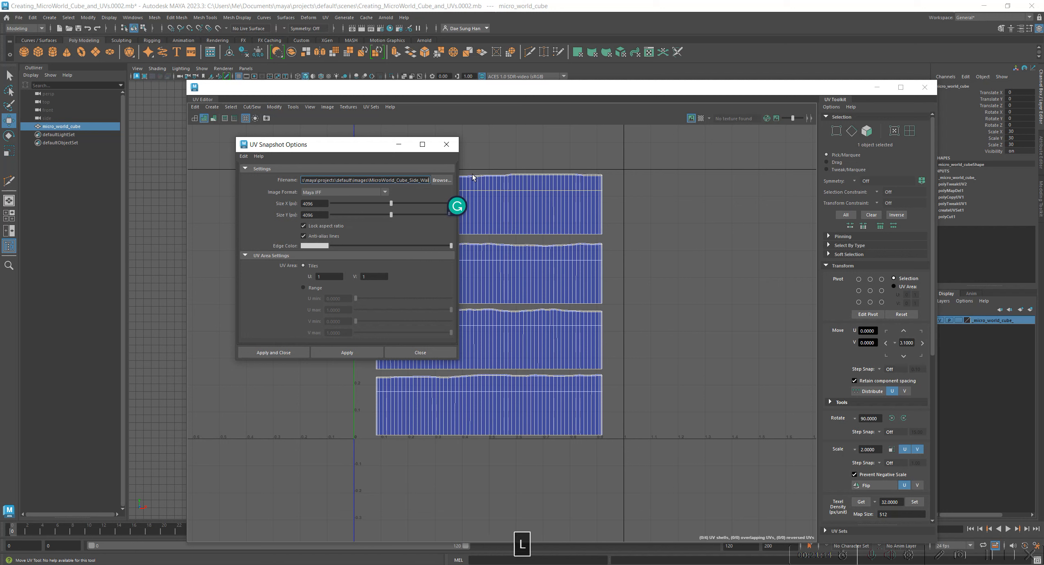
{"action": "type", "text": "s_UV"}
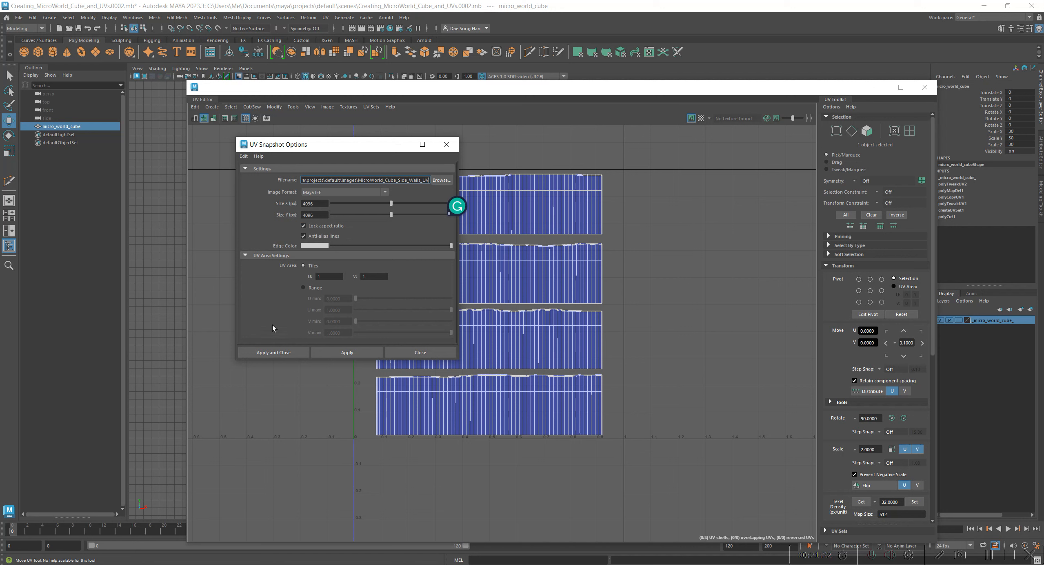
{"action": "left_click", "coordinate": [277, 356]}
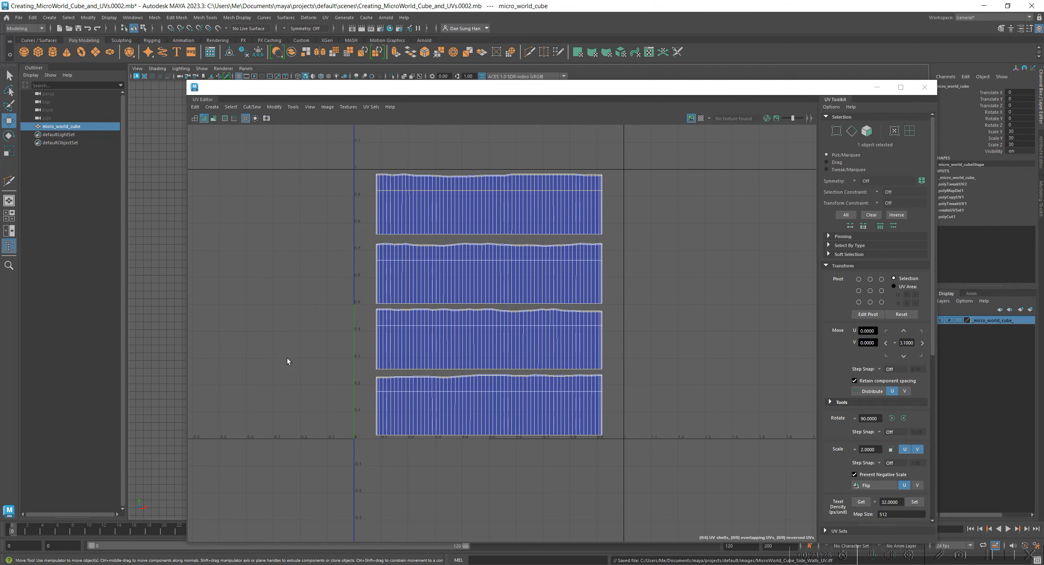
{"action": "left_click_drag", "start_coordinate": [505, 89], "coordinate": [459, 69]}
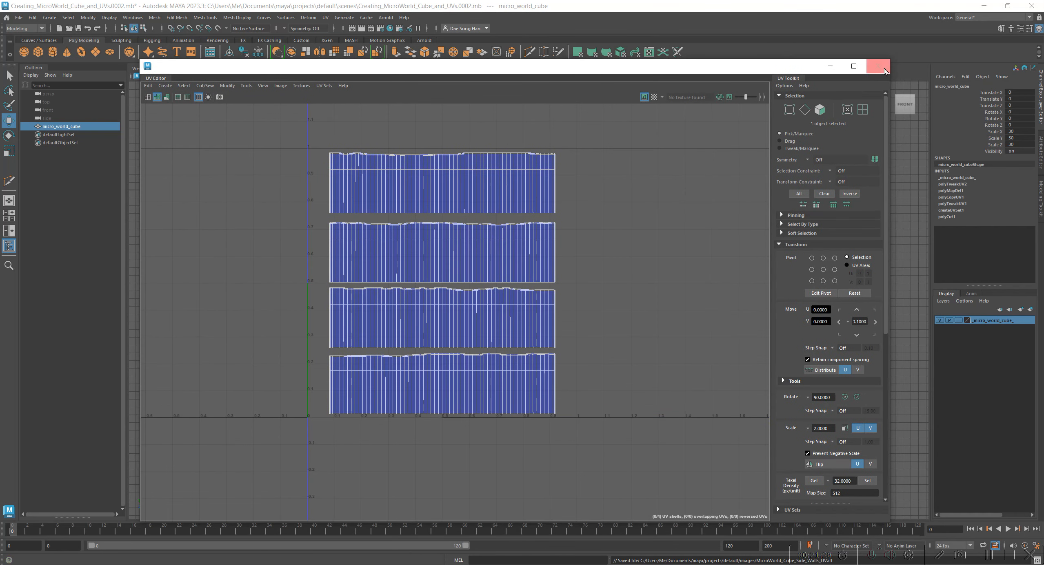
Close the UV Editor, clear the selection, and switch to Photoshop
{"action": "left_click", "coordinate": [875, 67]}
{"action": "left_click", "coordinate": [474, 322]}
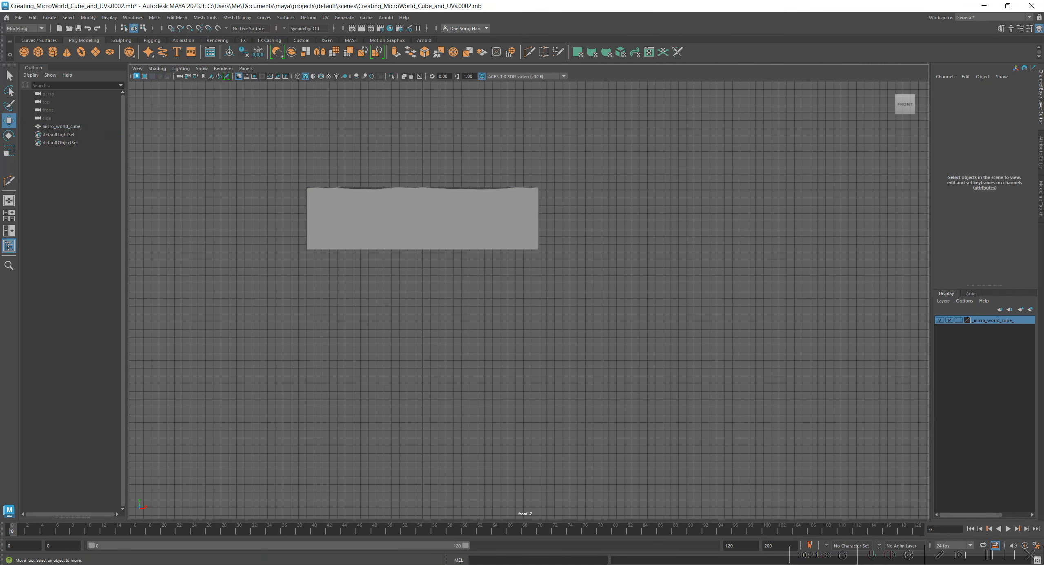
{"action": "key", "text": "alt+Tab"}
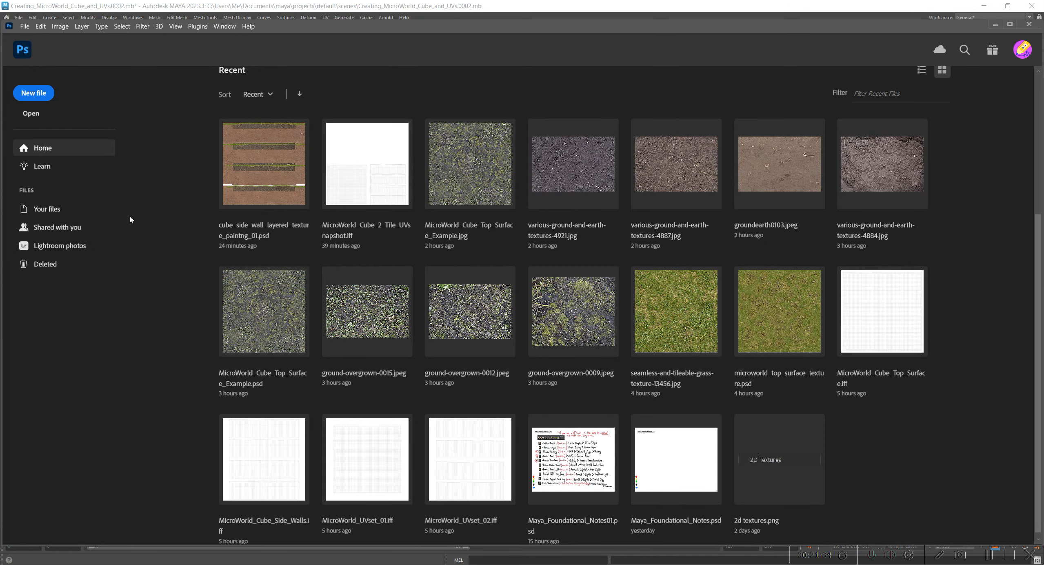
Open the MicroWorld_Cube_Side_Walls_UV and MicroWorld_Cube_Top_Surface_UV snapshots together from the Maya project's images folder
{"action": "left_click", "coordinate": [31, 114]}
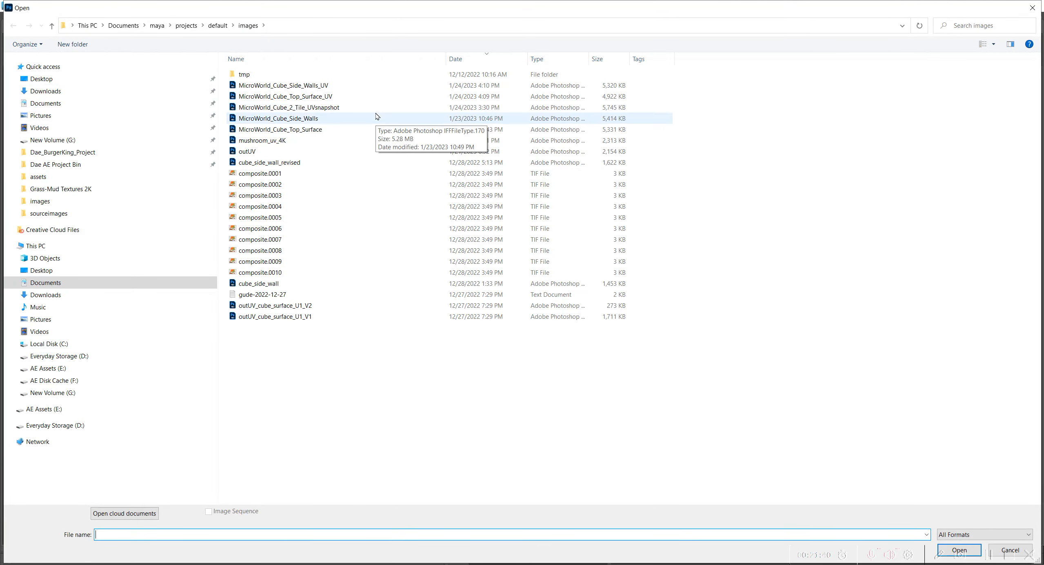
{"action": "left_click", "coordinate": [306, 86]}
{"action": "left_click", "coordinate": [300, 97], "text": "shift"}
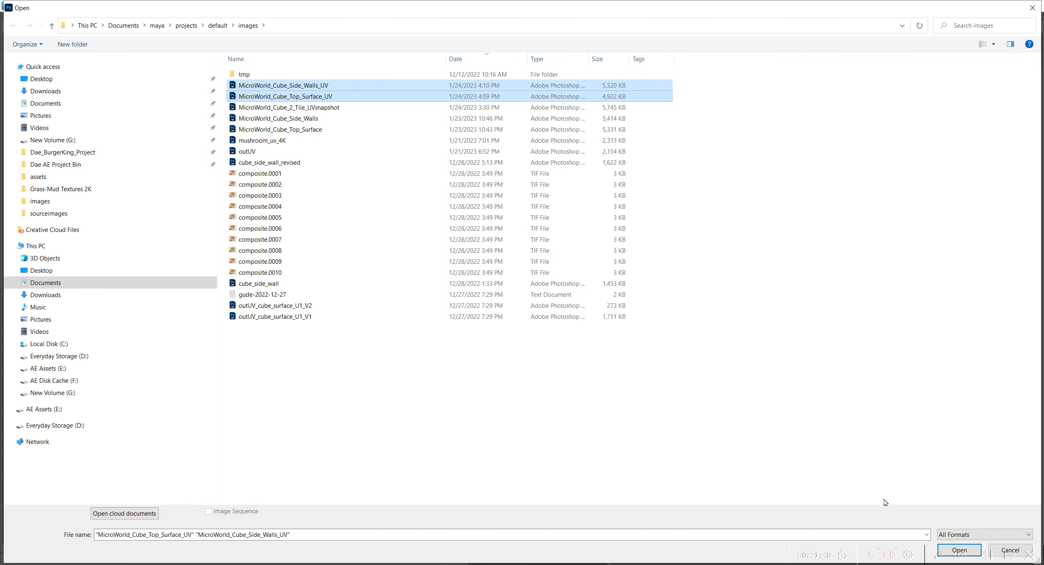
{"action": "key", "text": "Return"}
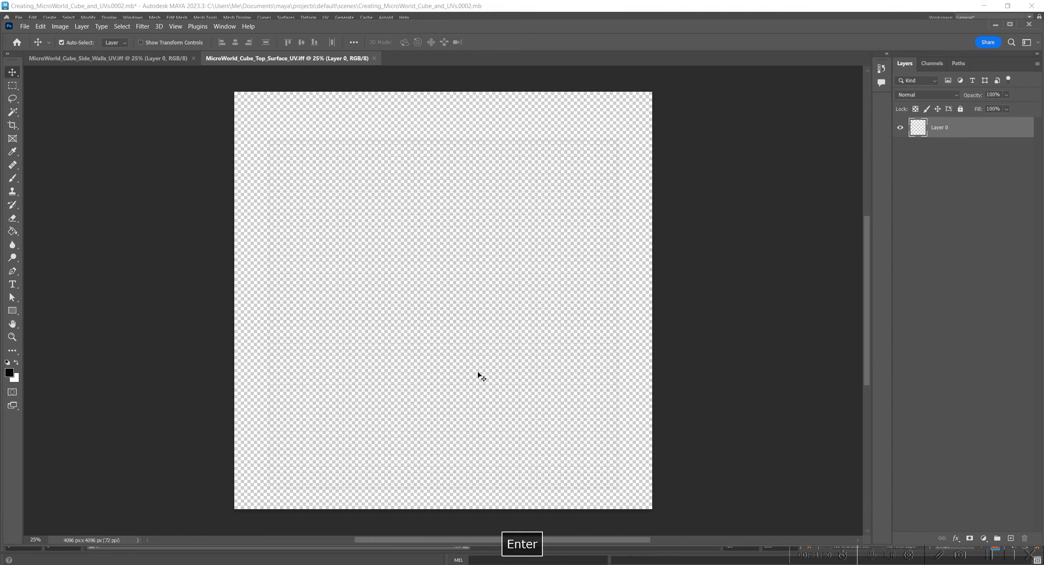
Glance at the side walls snapshot, then add a new blank layer to the MicroWorld_Cube_Top_Surface_UV document
{"action": "left_click", "coordinate": [157, 59]}
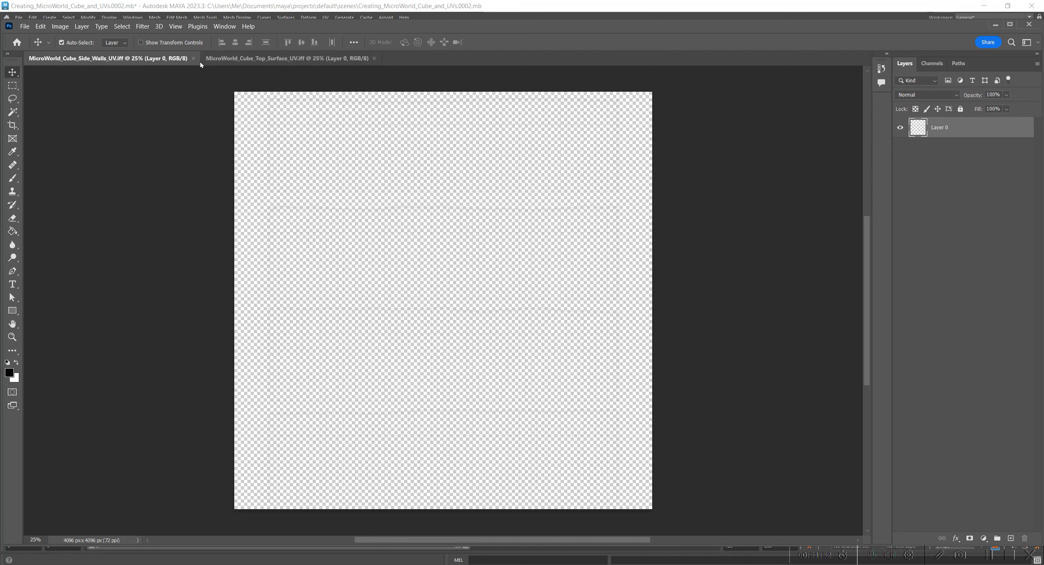
{"action": "left_click", "coordinate": [229, 56]}
{"action": "left_click", "coordinate": [100, 128]}
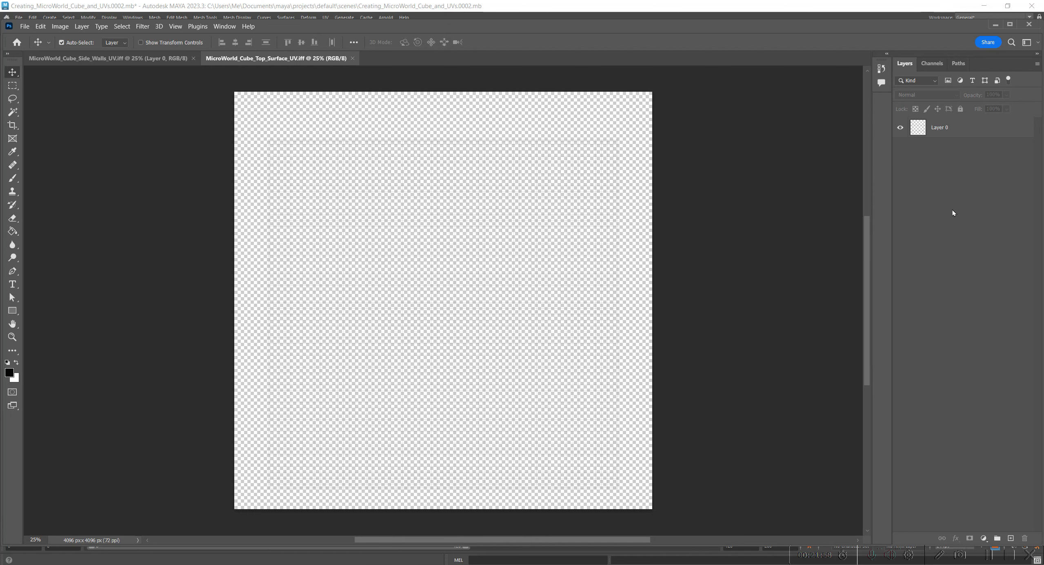
{"action": "key", "text": "ctrl"}
{"action": "key", "text": "ctrl+n"}
{"action": "key", "text": "ctrl+shift+n"}
{"action": "key", "text": "Return"}
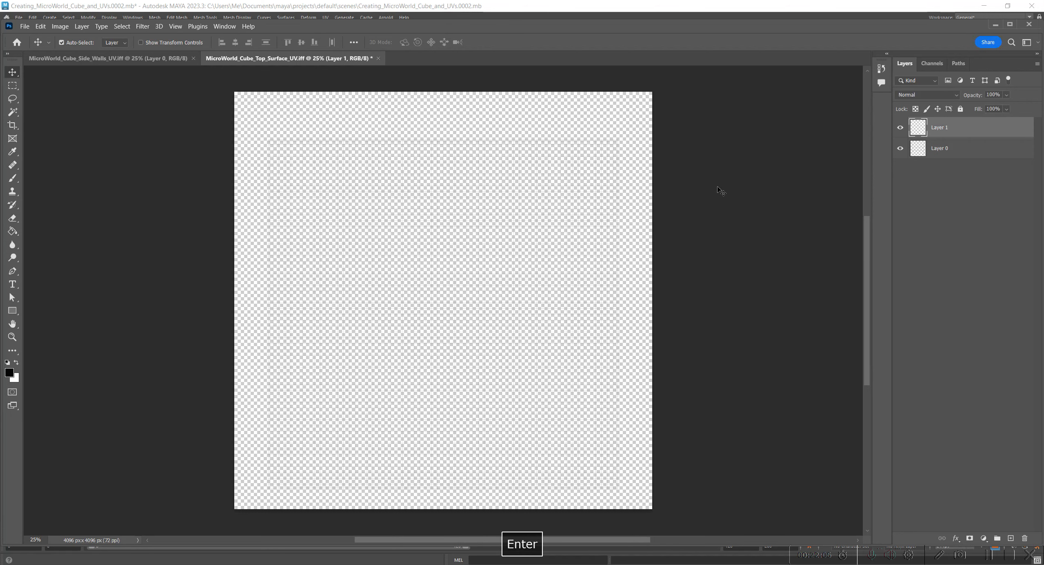
Fill the top surface document's new layer with black and place it beneath the UV wireframe layer
{"action": "key", "text": "g"}
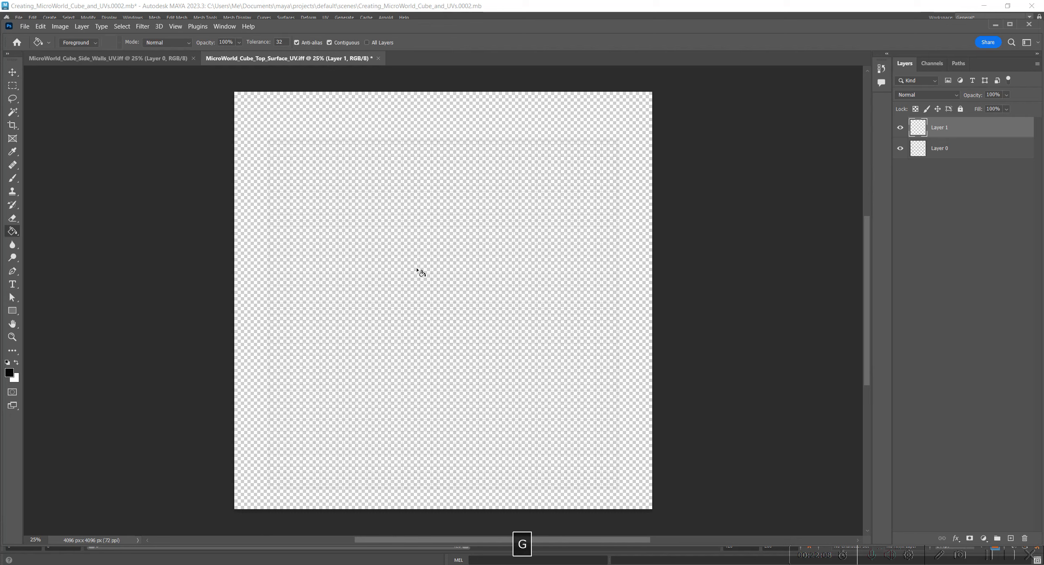
{"action": "left_click", "coordinate": [415, 262]}
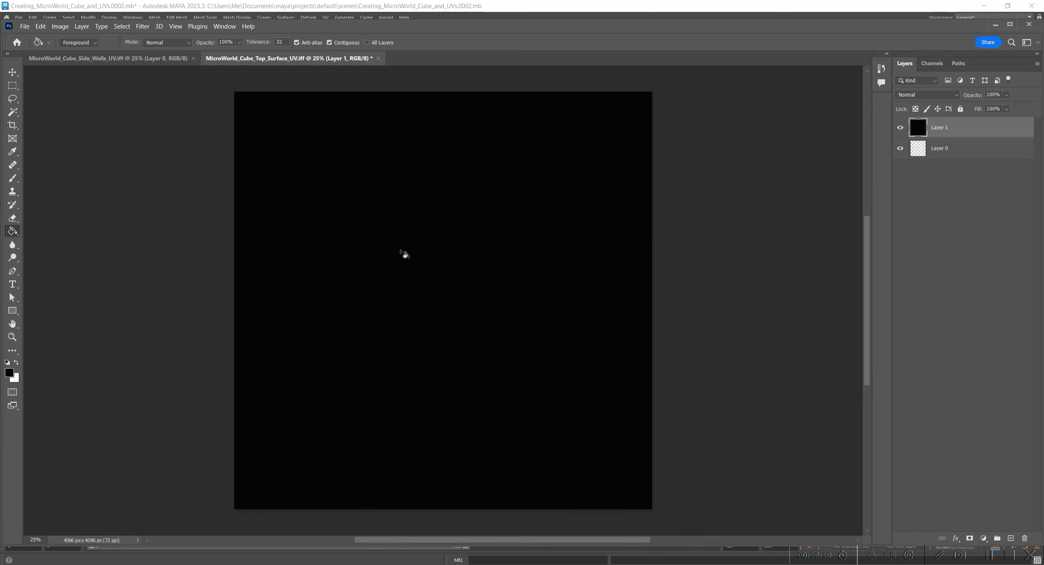
{"action": "left_click_drag", "start_coordinate": [970, 123], "coordinate": [922, 159]}
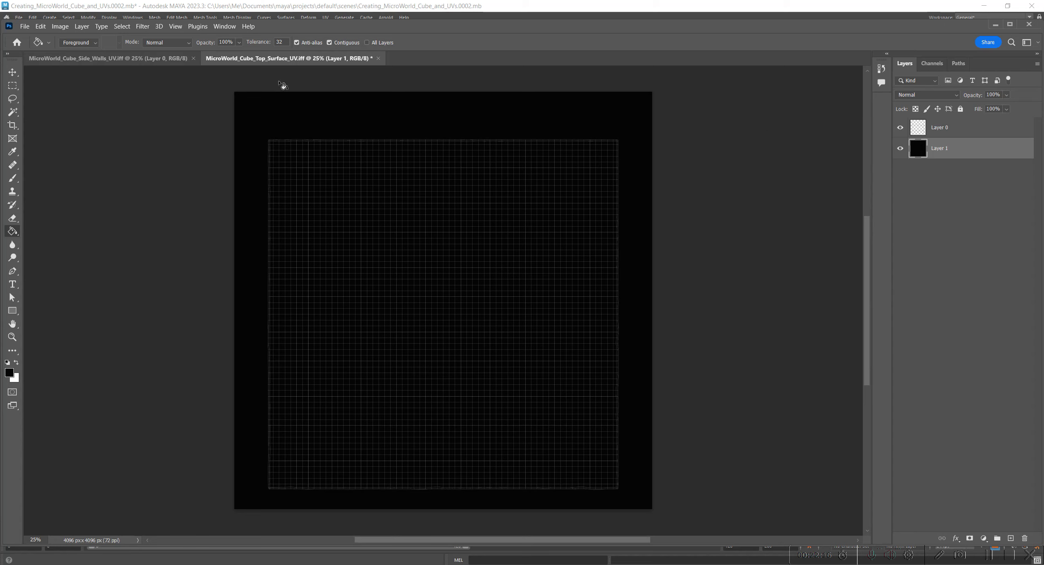
Copy the black layer into MicroWorld_Cube_Side_Walls_UV and place it beneath the side walls' UV wireframe layer
{"action": "key", "text": "ctrl+c"}
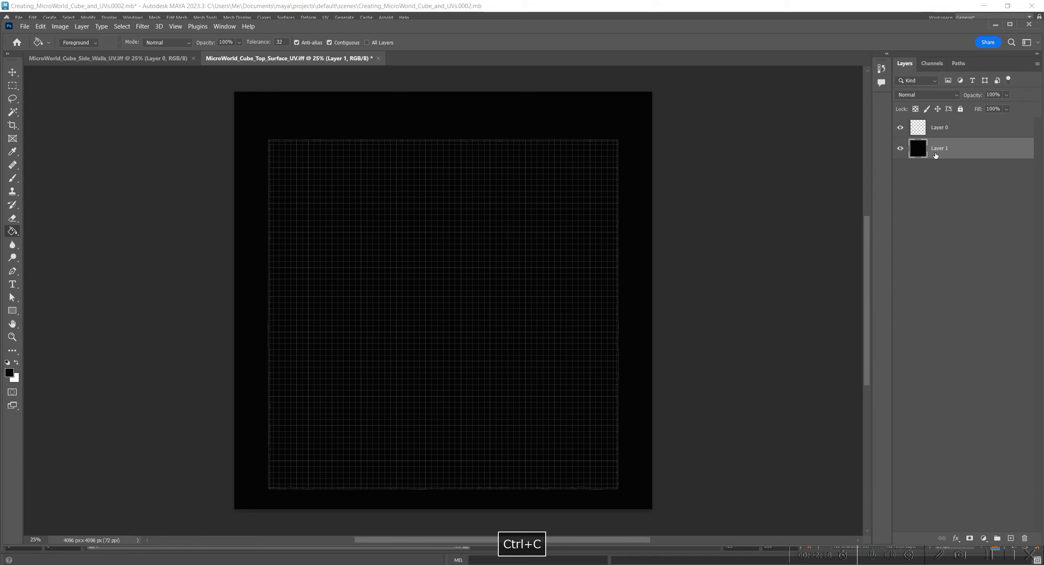
{"action": "left_click", "coordinate": [108, 58]}
{"action": "left_click", "coordinate": [958, 194]}
{"action": "key", "text": "ctrl+v"}
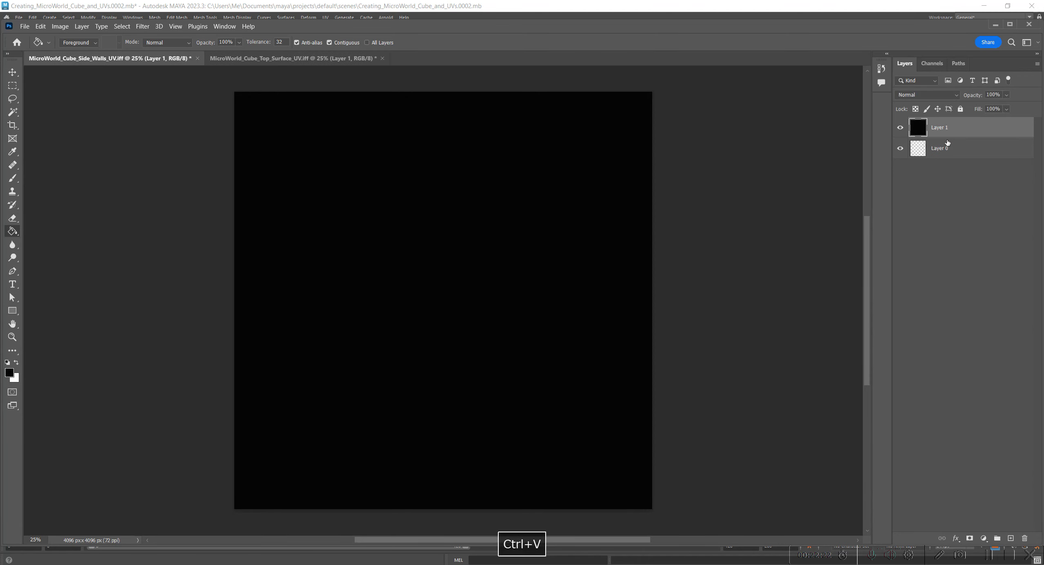
{"action": "left_click_drag", "start_coordinate": [939, 128], "coordinate": [946, 197]}
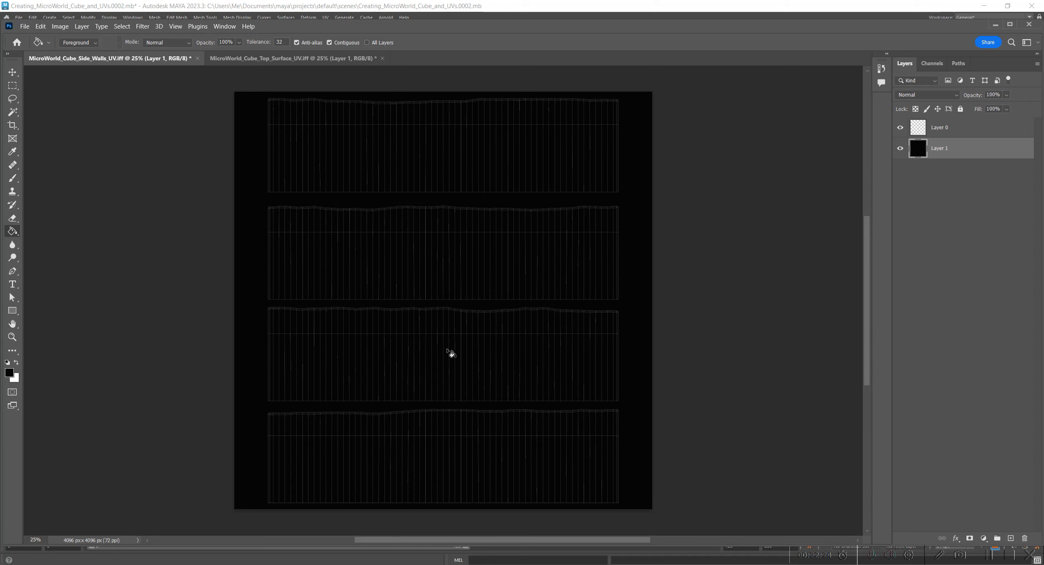
Examine the four side wall UV shells against the black background, up close and across the whole canvas, and deselect the layer
{"action": "key", "text": "v"}
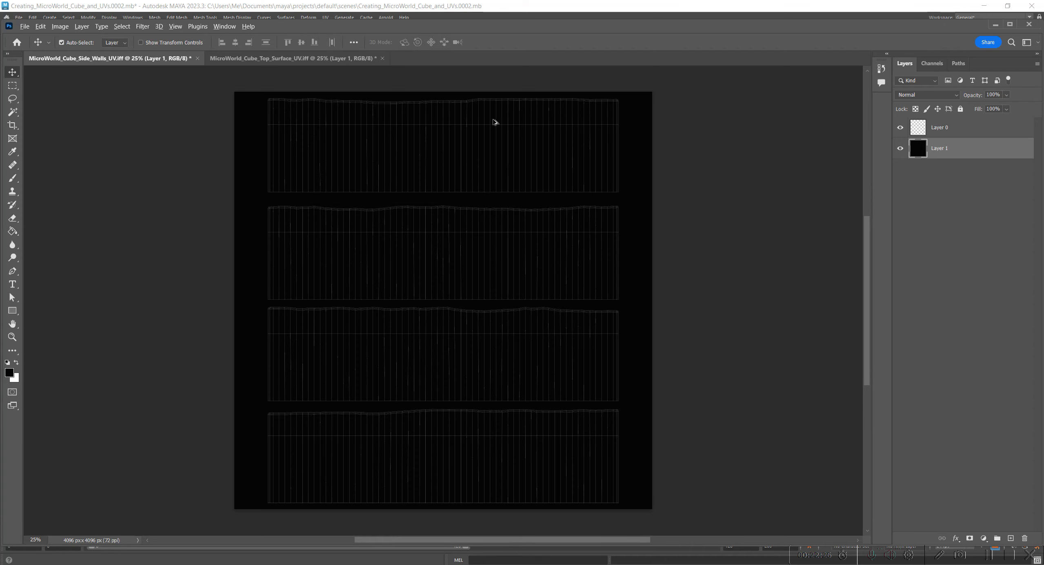
{"action": "scroll", "coordinate": [497, 122], "scroll_direction": "up", "scroll_amount": 6}
{"action": "key", "text": "space"}
{"action": "left_click_drag", "start_coordinate": [470, 175], "coordinate": [440, 227]}
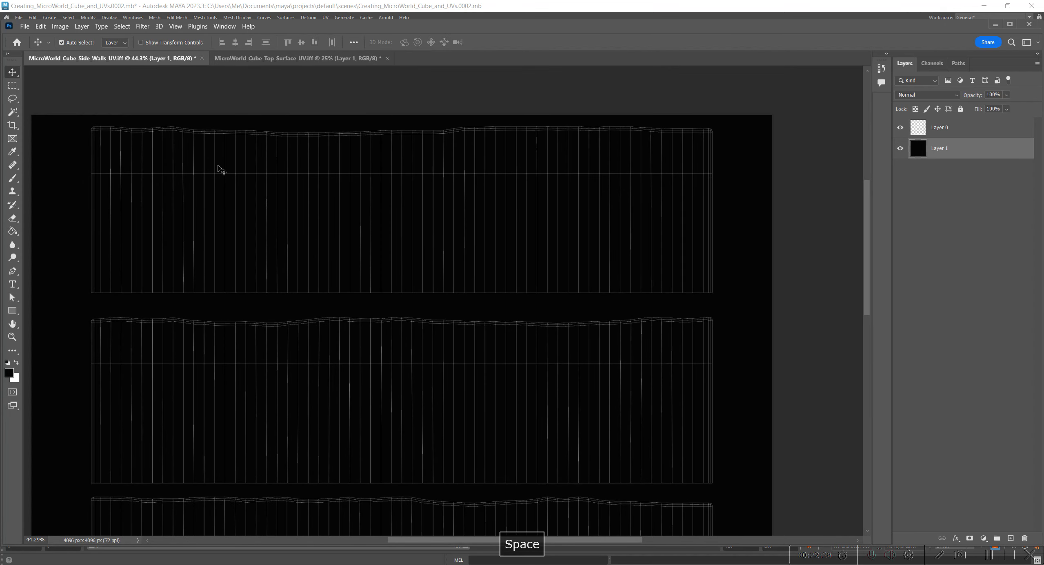
{"action": "scroll", "coordinate": [482, 301], "scroll_direction": "down", "scroll_amount": 3}
{"action": "scroll", "coordinate": [472, 263], "scroll_direction": "up", "scroll_amount": 5}
{"action": "left_click_drag", "start_coordinate": [473, 263], "coordinate": [539, 329]}
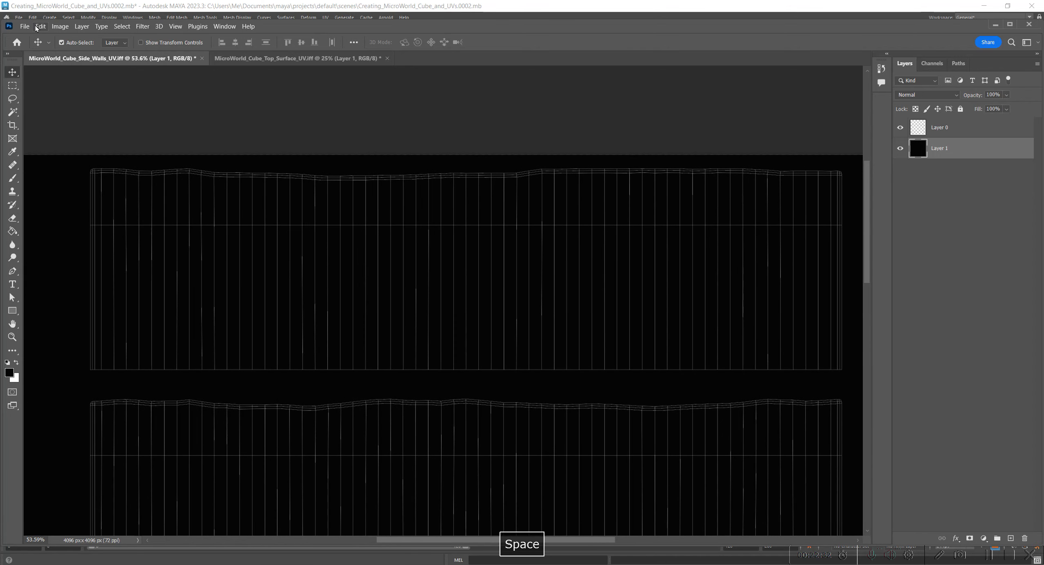
{"action": "left_click", "coordinate": [60, 26]}
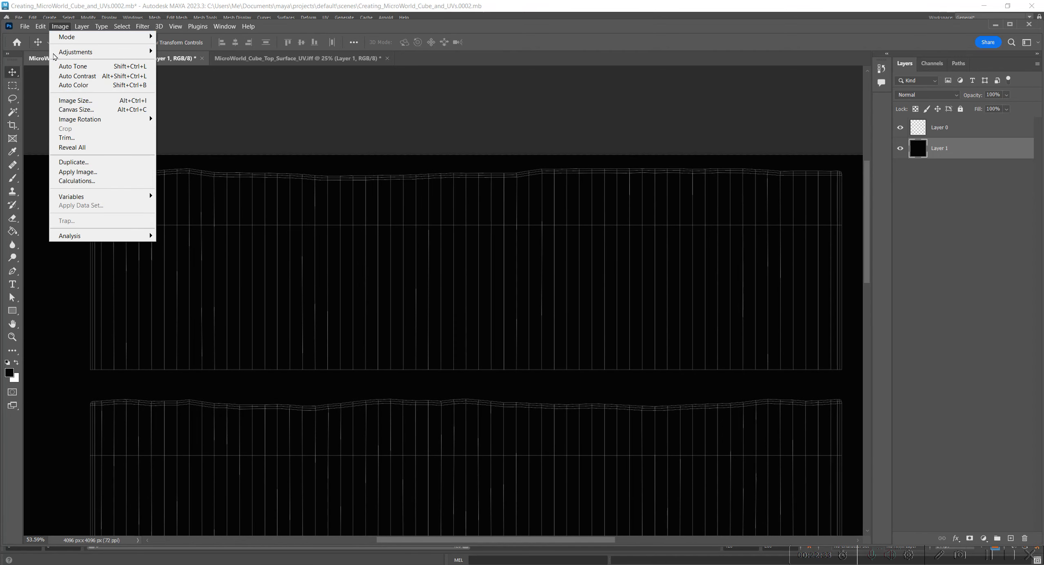
{"action": "left_click", "coordinate": [70, 112]}
{"action": "left_click", "coordinate": [264, 143]}
{"action": "scroll", "coordinate": [415, 319], "scroll_direction": "down", "scroll_amount": 3, "text": "alt"}
{"action": "left_click_drag", "start_coordinate": [524, 360], "coordinate": [474, 224]}
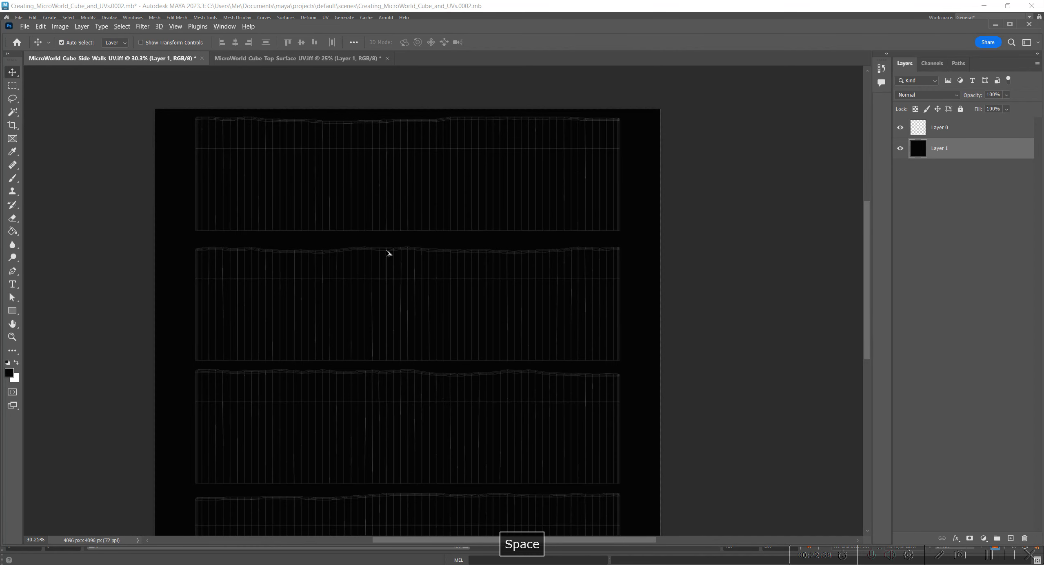
{"action": "scroll", "coordinate": [437, 341], "scroll_direction": "up", "scroll_amount": 3, "text": "alt"}
{"action": "left_click_drag", "start_coordinate": [419, 174], "coordinate": [415, 276]}
{"action": "scroll", "coordinate": [510, 373], "scroll_direction": "down", "scroll_amount": 2, "text": "alt"}
{"action": "left_click_drag", "start_coordinate": [445, 422], "coordinate": [509, 134]}
{"action": "left_click_drag", "start_coordinate": [470, 367], "coordinate": [451, 234]}
{"action": "scroll", "coordinate": [453, 302], "scroll_direction": "up", "scroll_amount": 3, "text": "alt"}
{"action": "scroll", "coordinate": [425, 280], "scroll_direction": "down", "scroll_amount": 3, "text": "alt"}
{"action": "scroll", "coordinate": [451, 233], "scroll_direction": "down", "scroll_amount": 3, "text": "alt"}
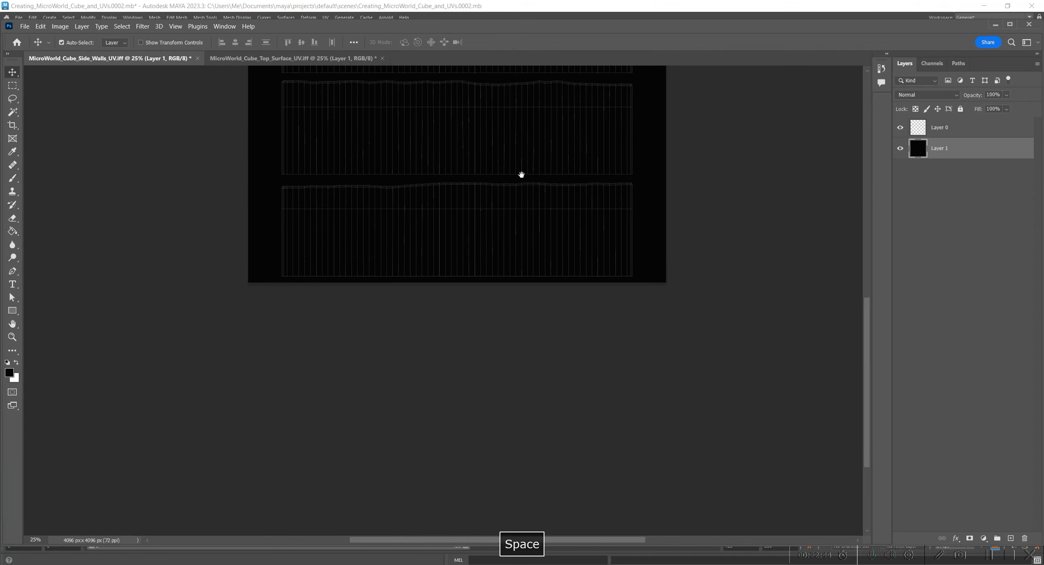
{"action": "left_click_drag", "start_coordinate": [524, 162], "coordinate": [492, 401]}
{"action": "scroll", "coordinate": [481, 229], "scroll_direction": "up", "scroll_amount": 3, "text": "alt"}
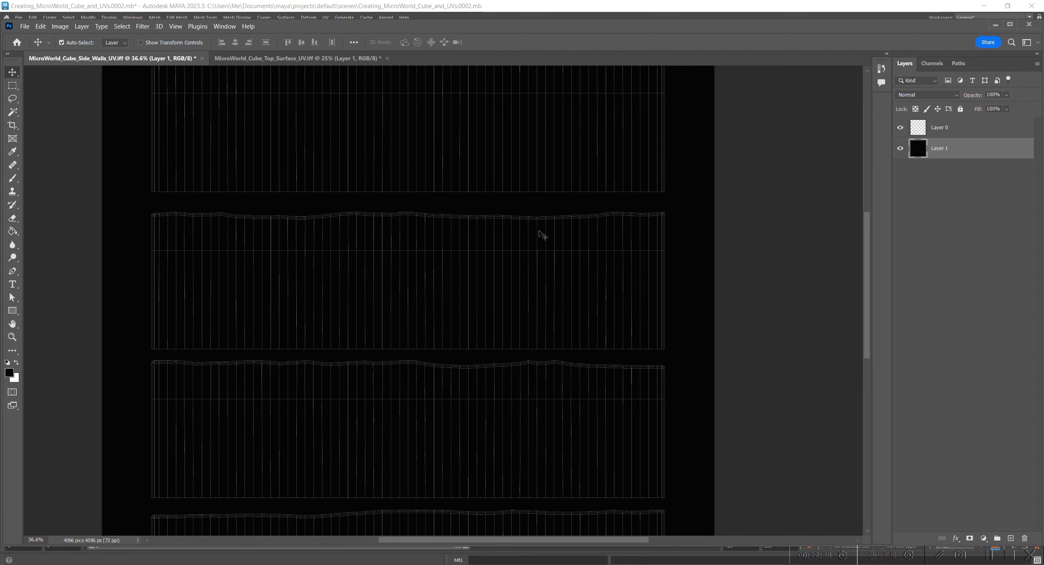
{"action": "scroll", "coordinate": [540, 291], "scroll_direction": "down", "scroll_amount": 1, "text": "alt"}
{"action": "scroll", "coordinate": [536, 287], "scroll_direction": "up", "scroll_amount": 1, "text": "alt"}
{"action": "scroll", "coordinate": [536, 291], "scroll_direction": "down", "scroll_amount": 2, "text": "alt"}
{"action": "scroll", "coordinate": [534, 288], "scroll_direction": "down", "scroll_amount": 2, "text": "alt"}
{"action": "scroll", "coordinate": [632, 364], "scroll_direction": "up", "scroll_amount": 2, "text": "alt"}
{"action": "key", "text": "space"}
{"action": "left_click_drag", "start_coordinate": [554, 335], "coordinate": [577, 252]}
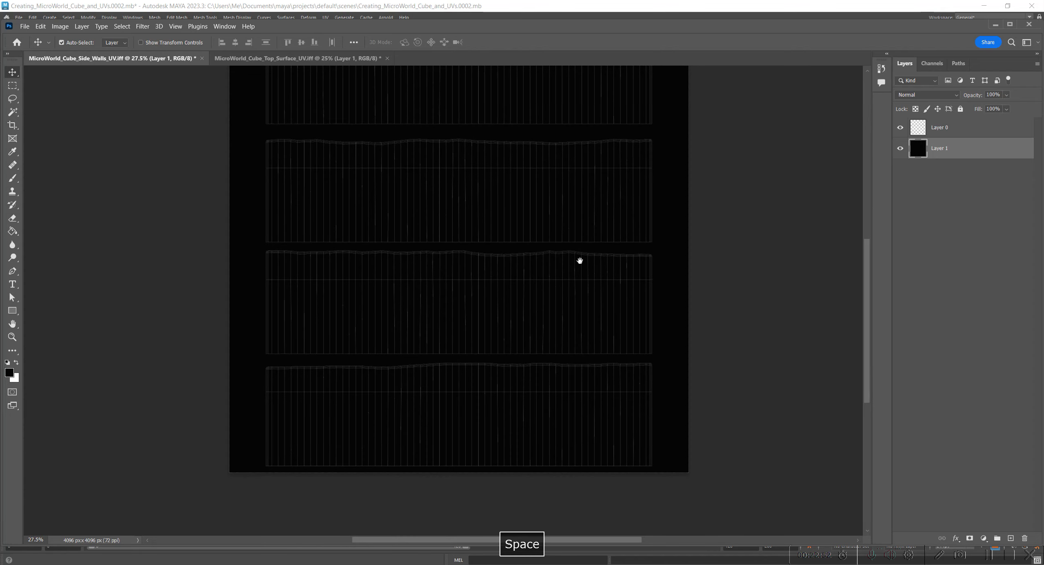
{"action": "left_click", "coordinate": [981, 307]}
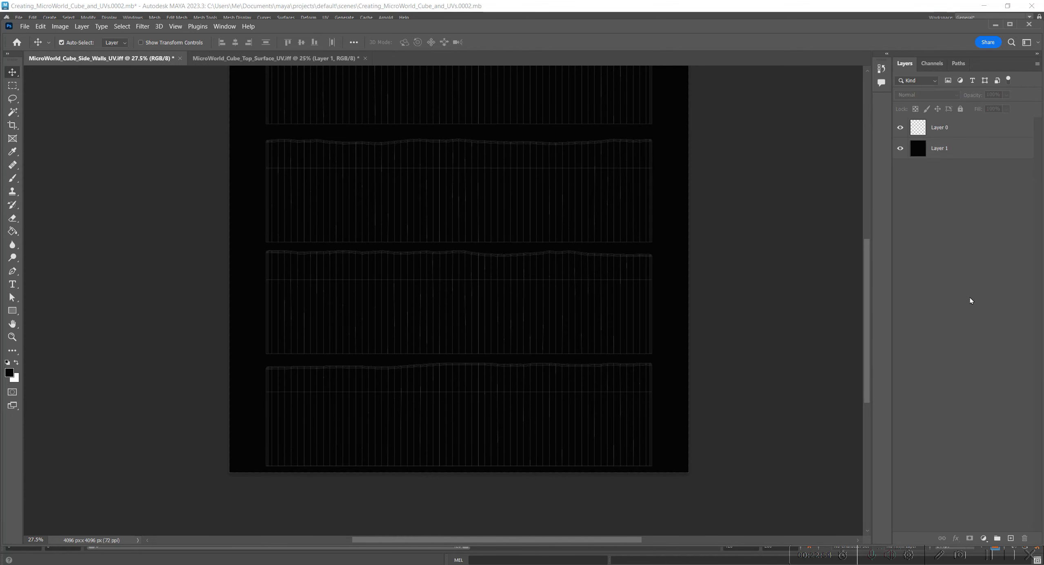